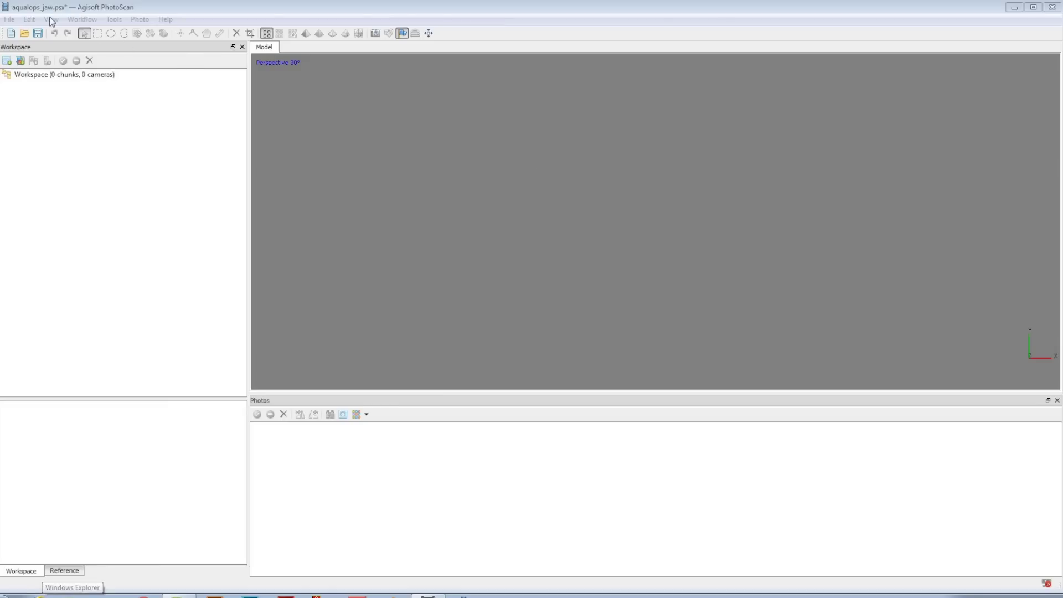
Step: Import the fossil photo folder into Chunk 1 as 107 cameras, one per file
{"action": "left_click", "coordinate": [92, 21]}
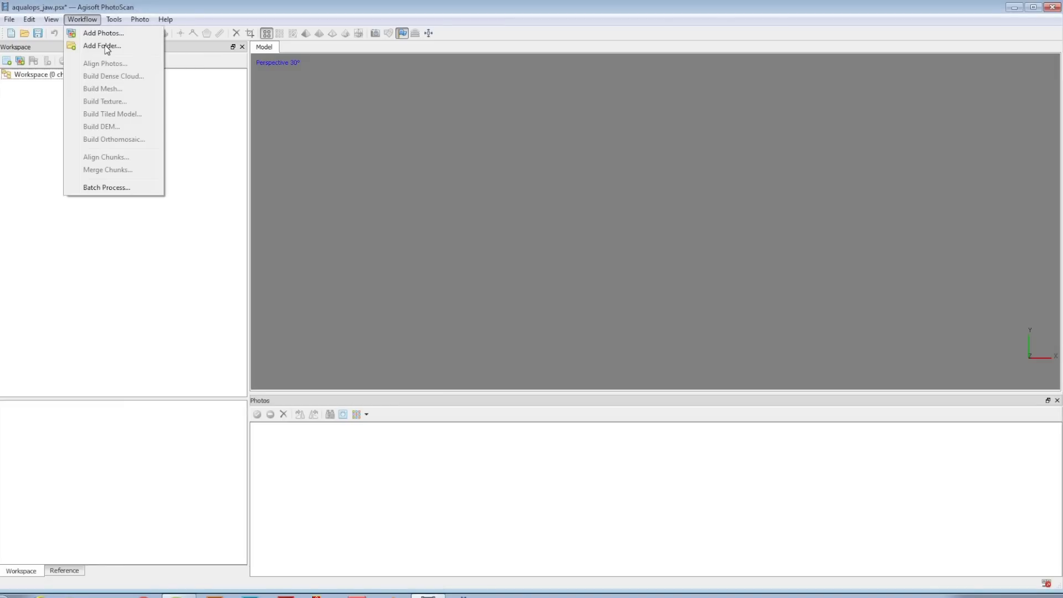
{"action": "left_click", "coordinate": [148, 50]}
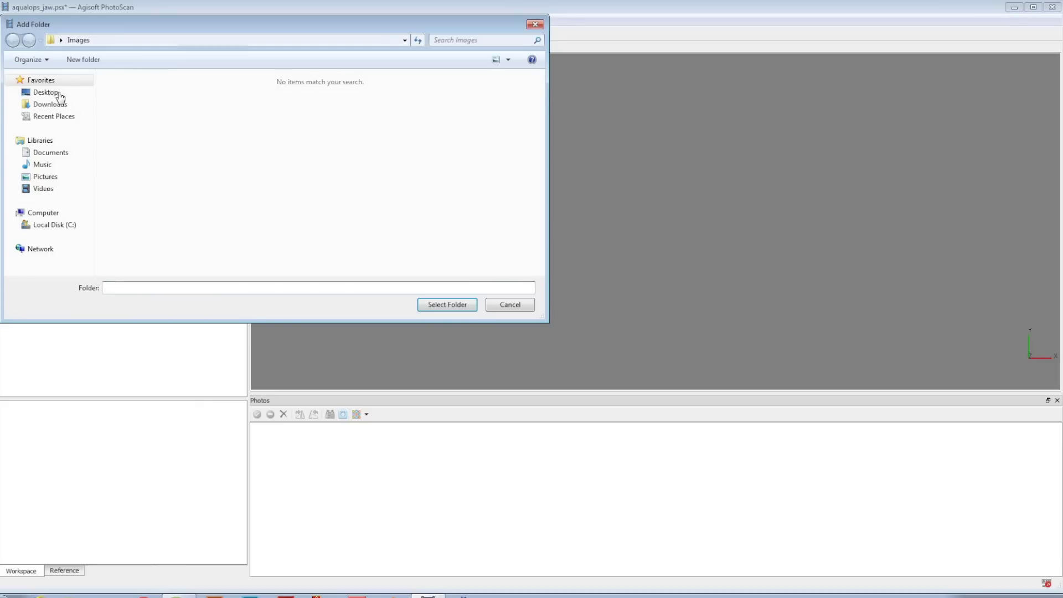
{"action": "left_click", "coordinate": [55, 92]}
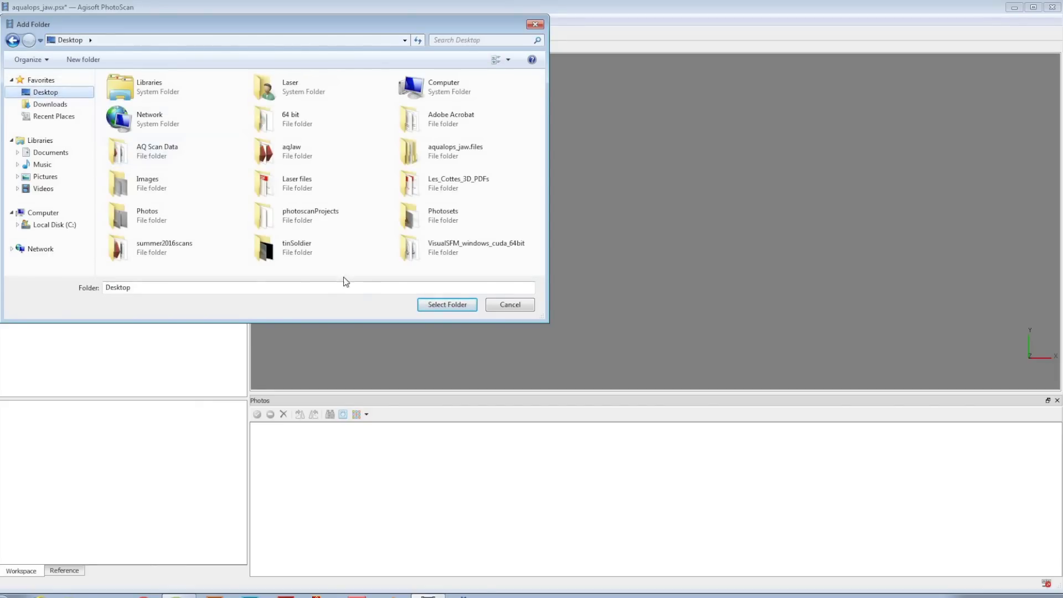
{"action": "left_click", "coordinate": [447, 305]}
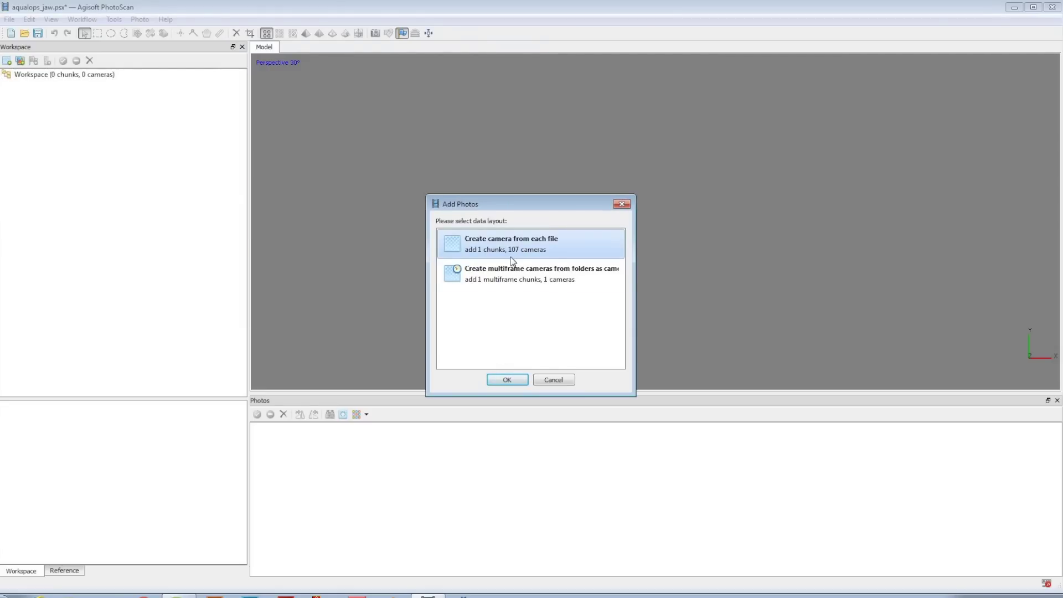
{"action": "left_click", "coordinate": [506, 380]}
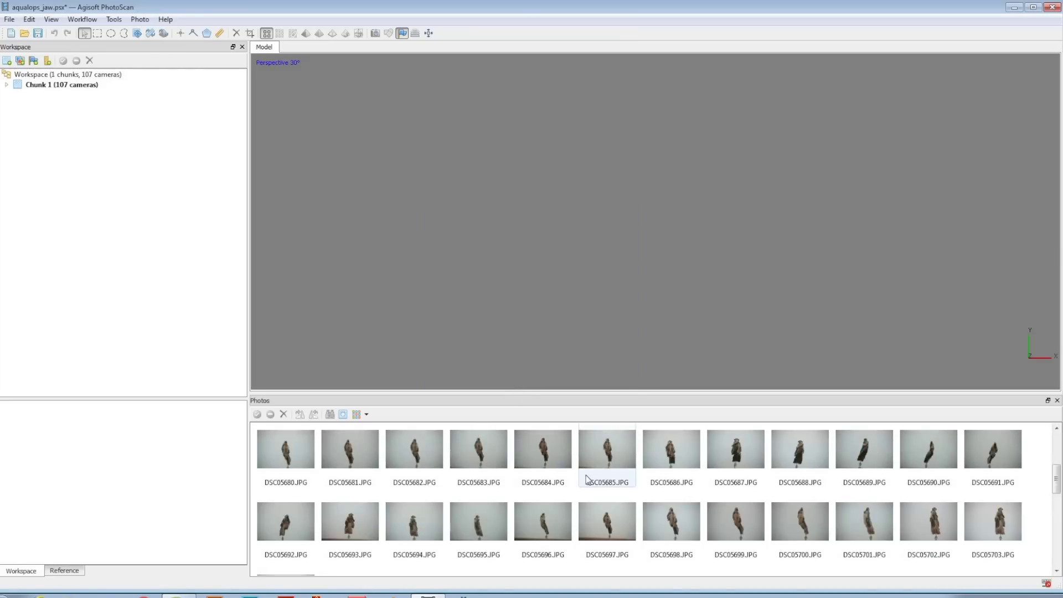
{"action": "scroll", "coordinate": [588, 480], "scroll_direction": "down", "scroll_amount": 7}
{"action": "scroll", "coordinate": [588, 480], "scroll_direction": "up", "scroll_amount": 7}
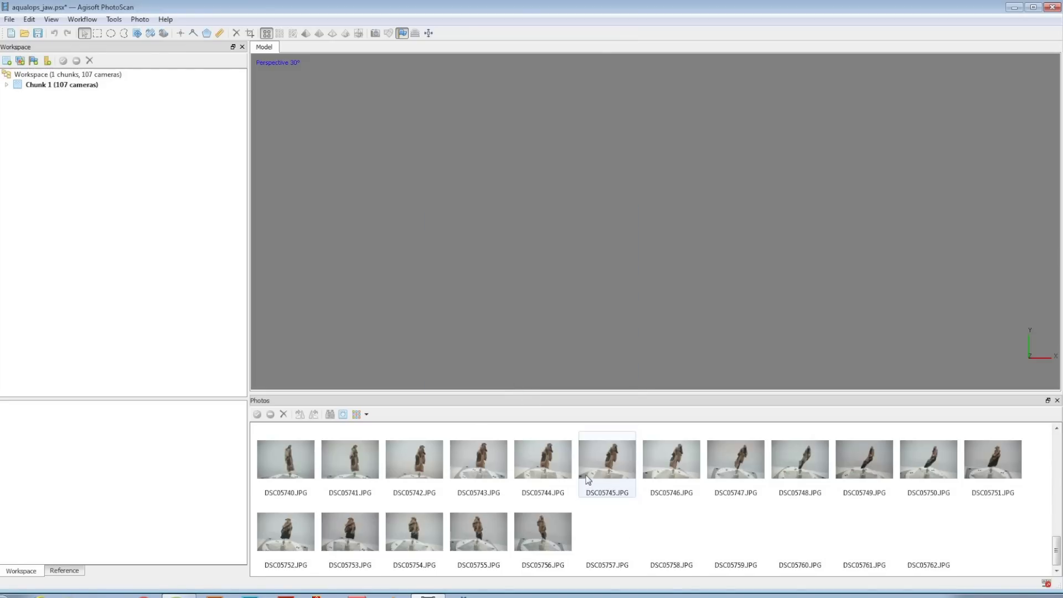
Step: Remove the obstructed DSC05660 camera so 106 cameras remain
{"action": "left_click", "coordinate": [7, 85]}
{"action": "left_click", "coordinate": [7, 85]}
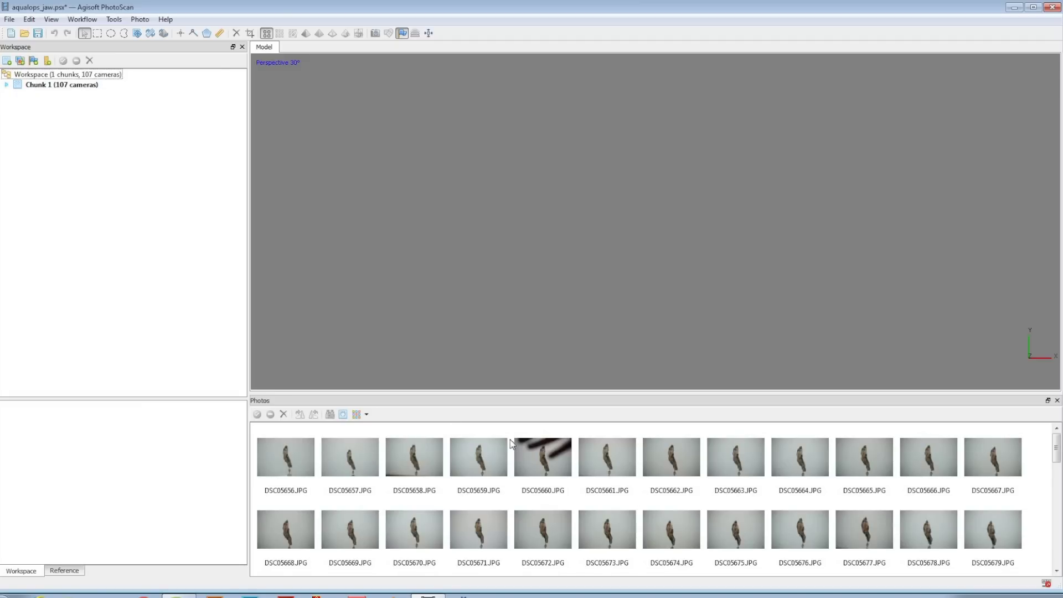
{"action": "left_click", "coordinate": [542, 457]}
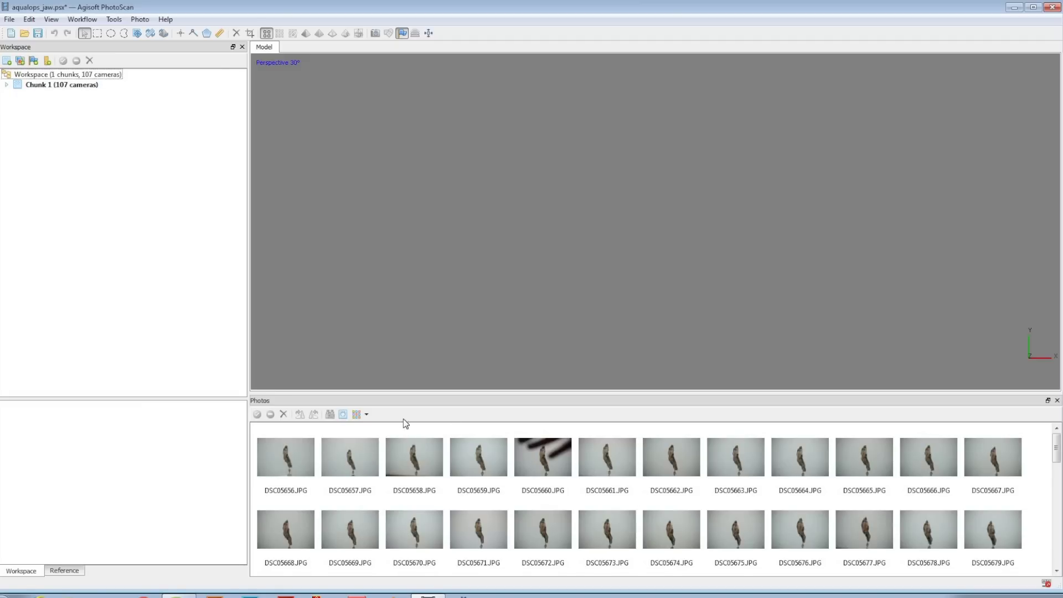
{"action": "left_click", "coordinate": [283, 414]}
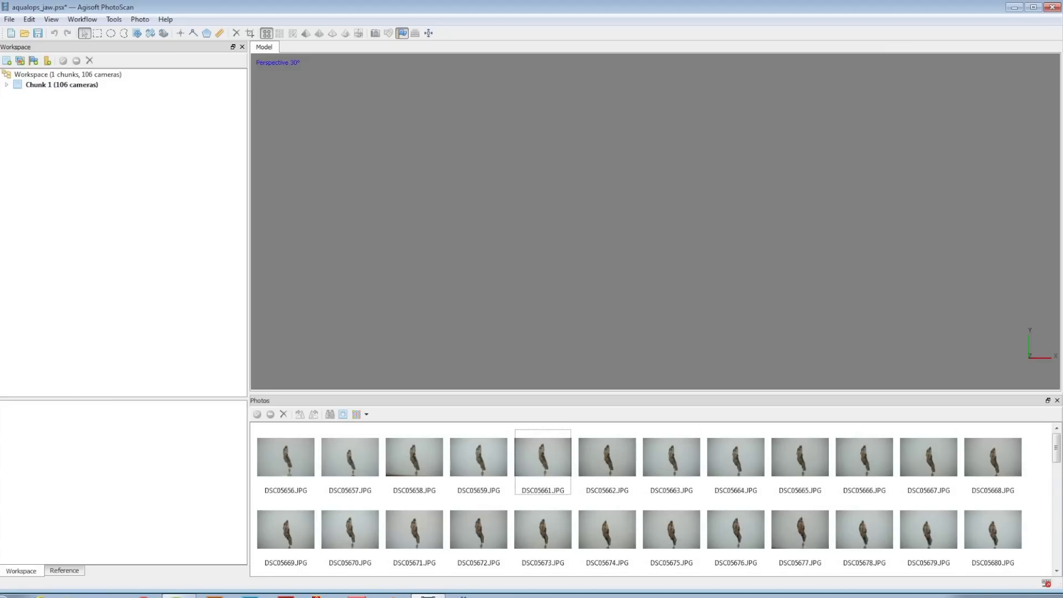
{"action": "key", "text": "alt+Tab"}
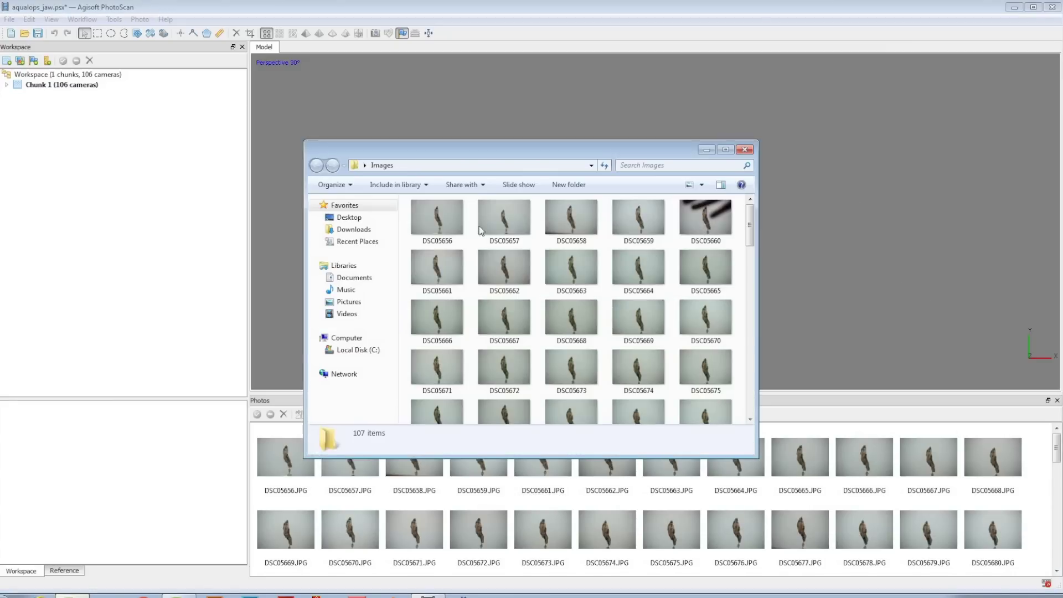
Step: Open DSC05656 in Photoshop CC 2015 and fill the whole image with black
{"action": "right_click", "coordinate": [430, 223]}
{"action": "mouse_move", "coordinate": [540, 350]}
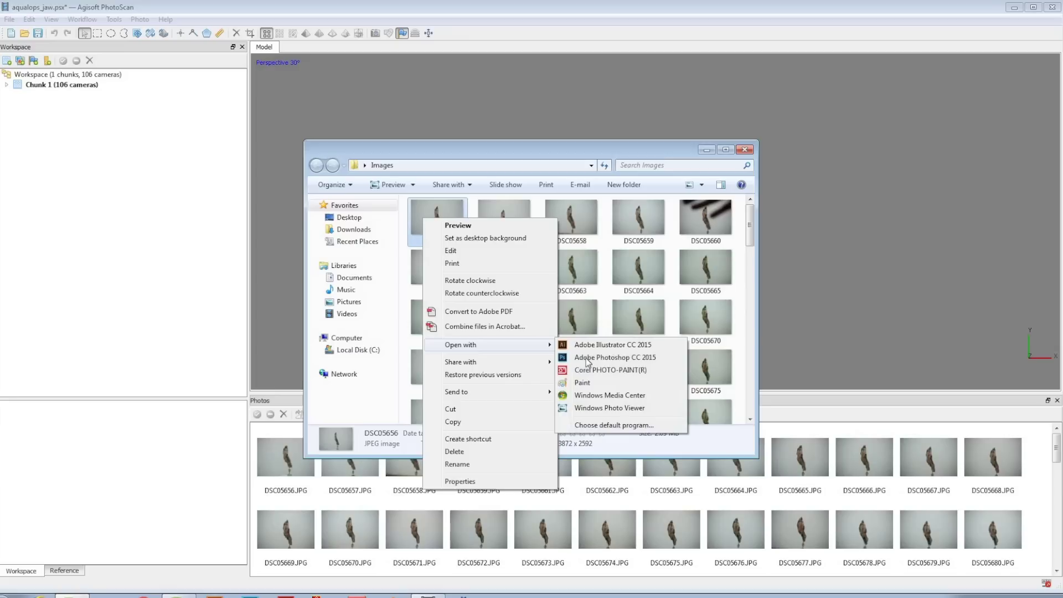
{"action": "left_click", "coordinate": [588, 358]}
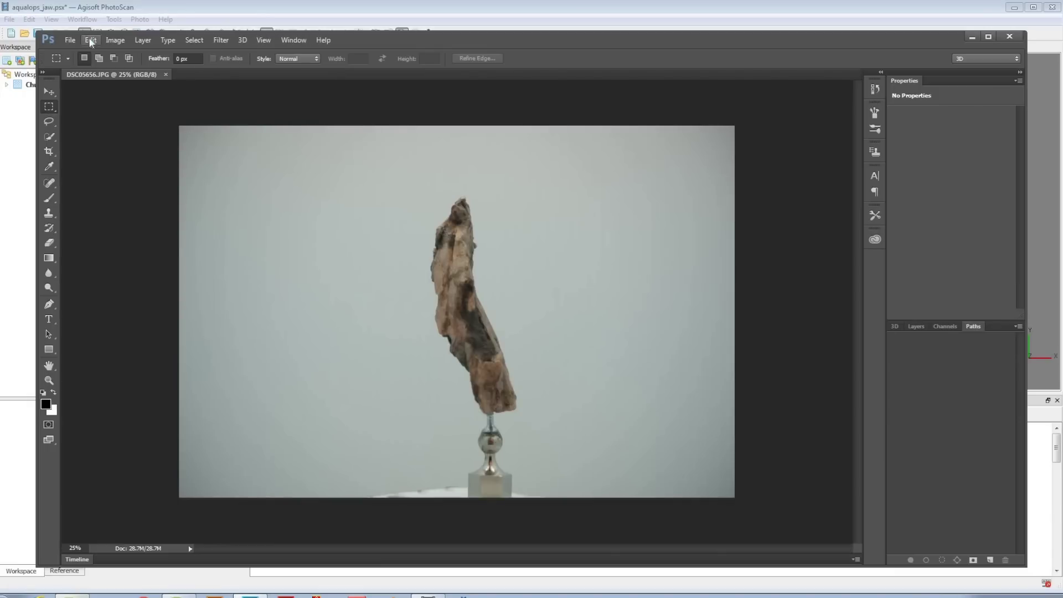
{"action": "left_click", "coordinate": [90, 40]}
{"action": "key", "text": "Return"}
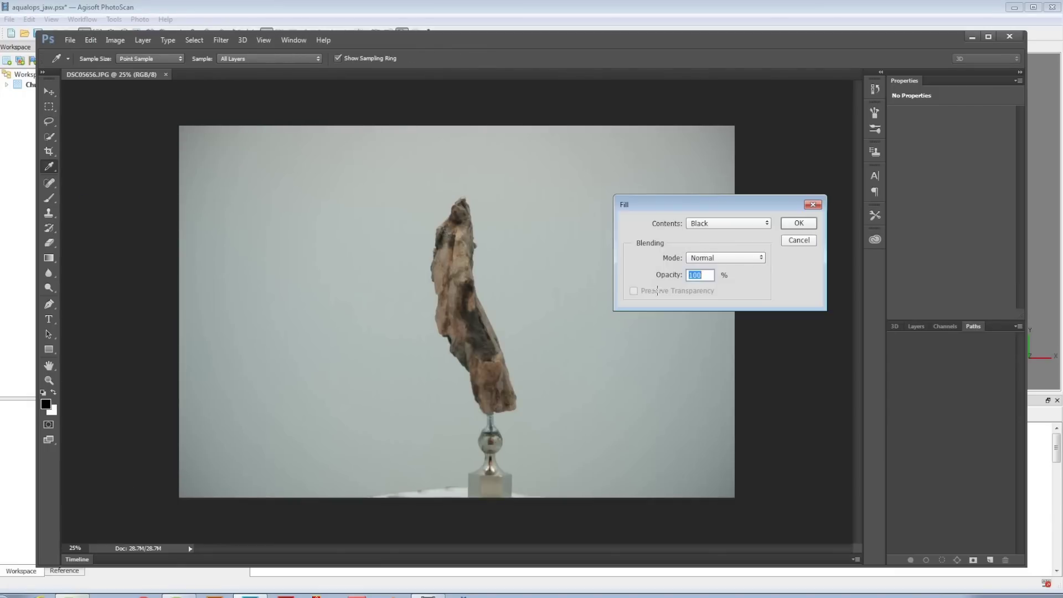
{"action": "left_click", "coordinate": [799, 223]}
{"action": "key", "text": "m"}
Step: Save the black image as background.jpg in the Images folder and close Photoshop
{"action": "left_click", "coordinate": [70, 39]}
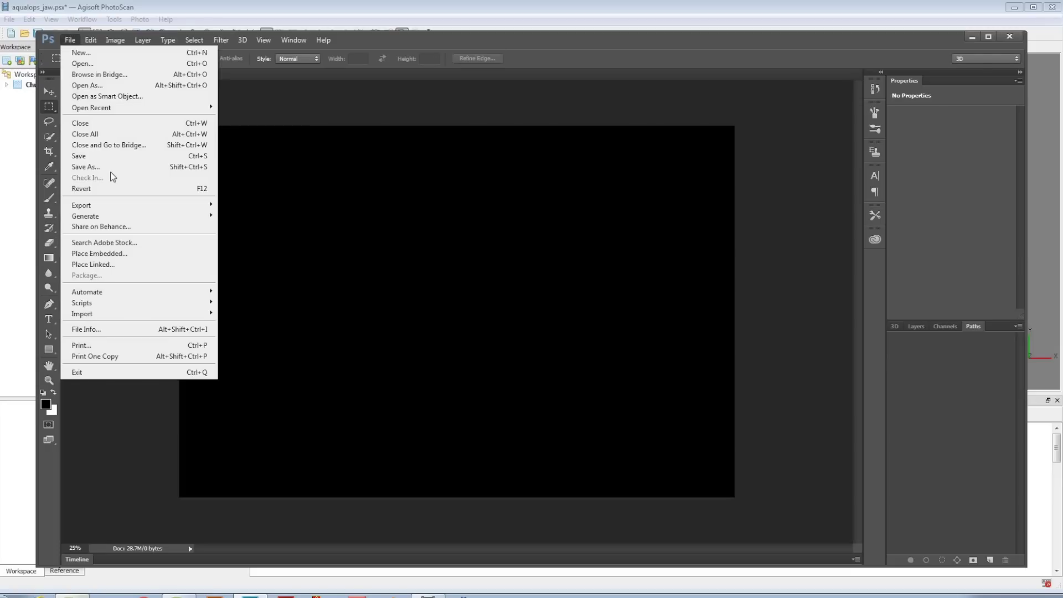
{"action": "key", "text": "Return"}
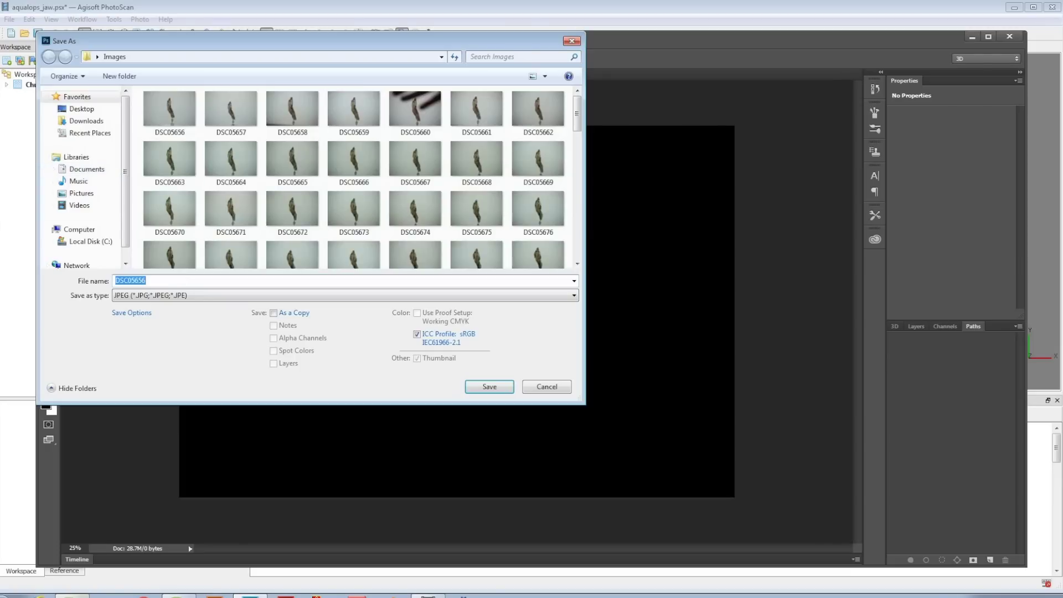
{"action": "type", "text": "background"}
{"action": "left_click", "coordinate": [495, 387]}
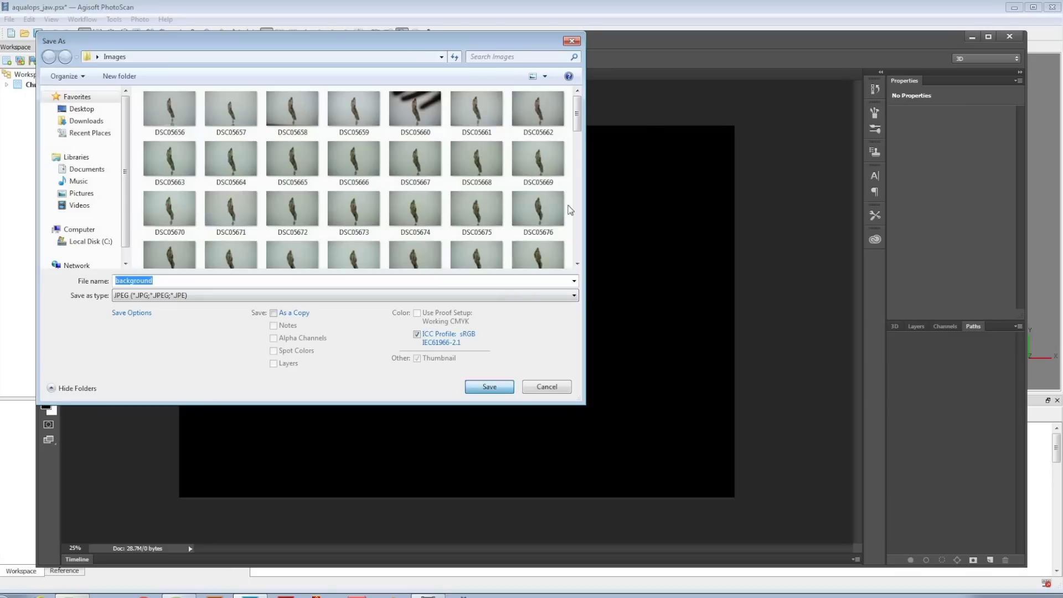
{"action": "left_click", "coordinate": [613, 147]}
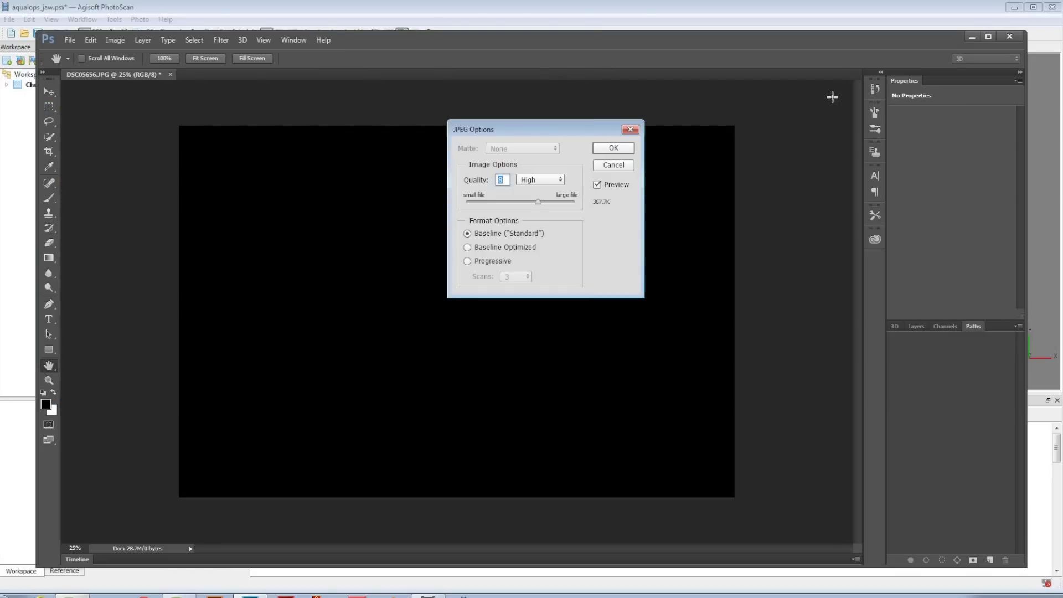
{"action": "left_click", "coordinate": [1008, 37]}
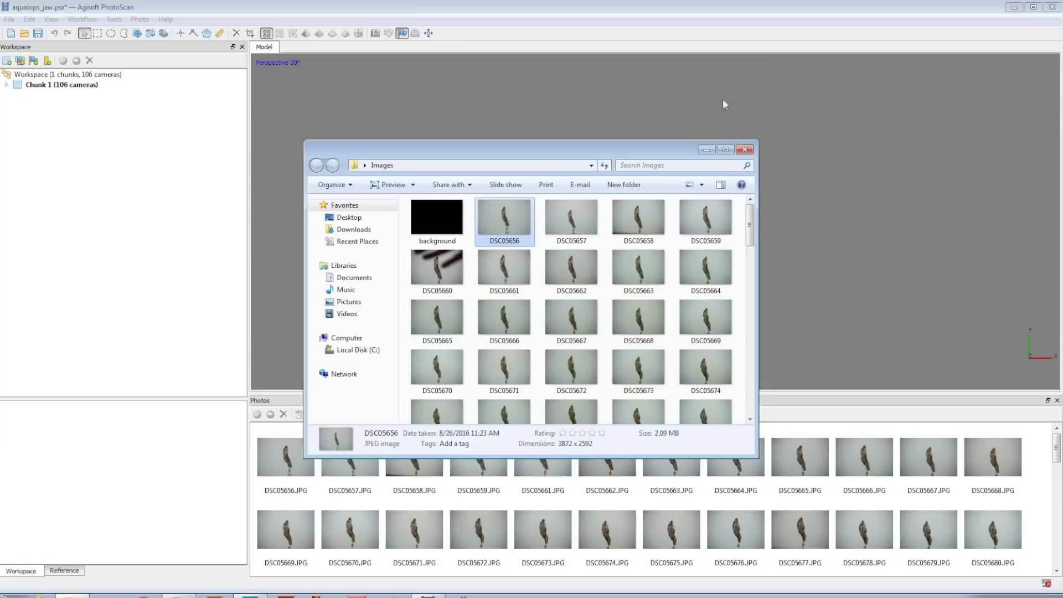
{"action": "left_click", "coordinate": [744, 150]}
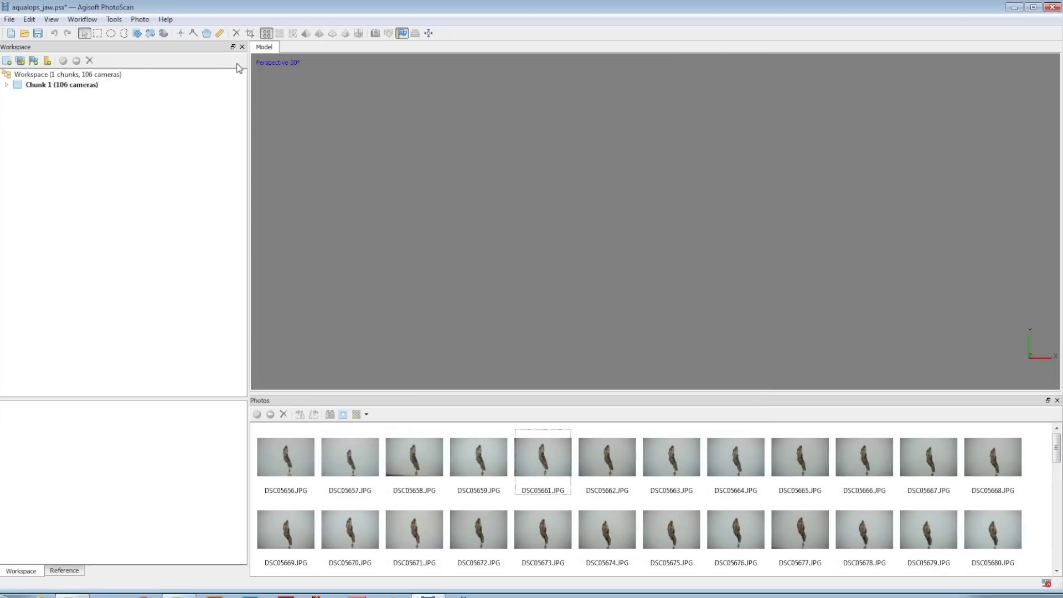
Step: Set up Import Masks with method From Background and operation Replacement for all cameras
{"action": "left_click", "coordinate": [93, 22]}
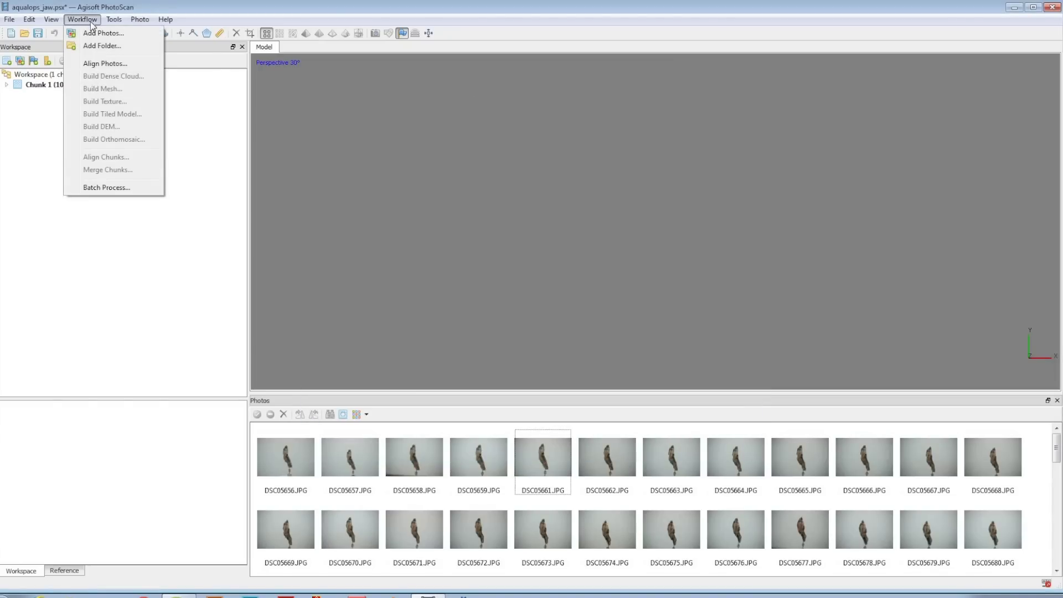
{"action": "mouse_move", "coordinate": [114, 19]}
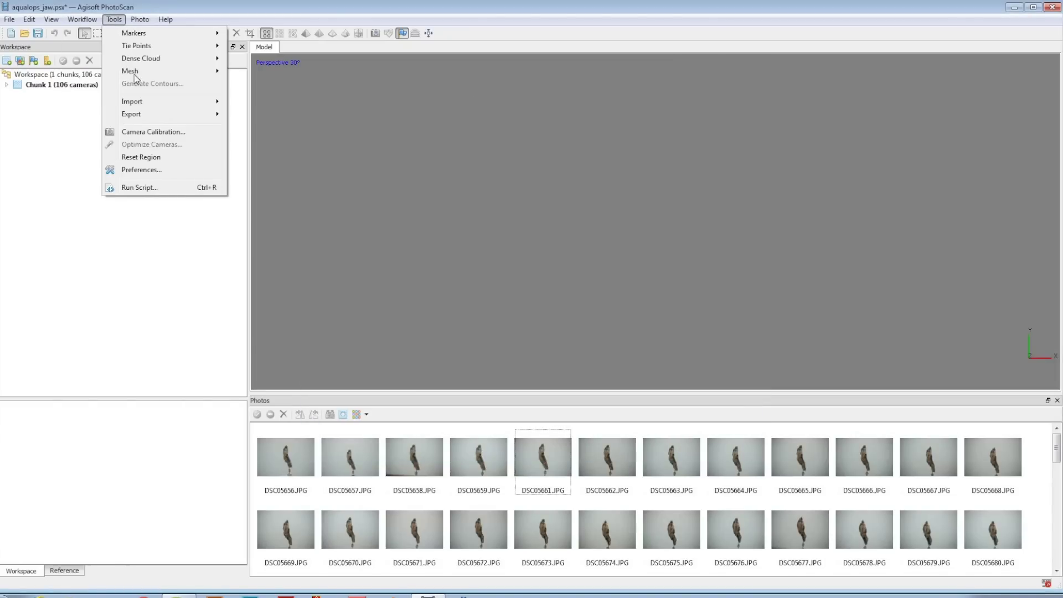
{"action": "mouse_move", "coordinate": [187, 102]}
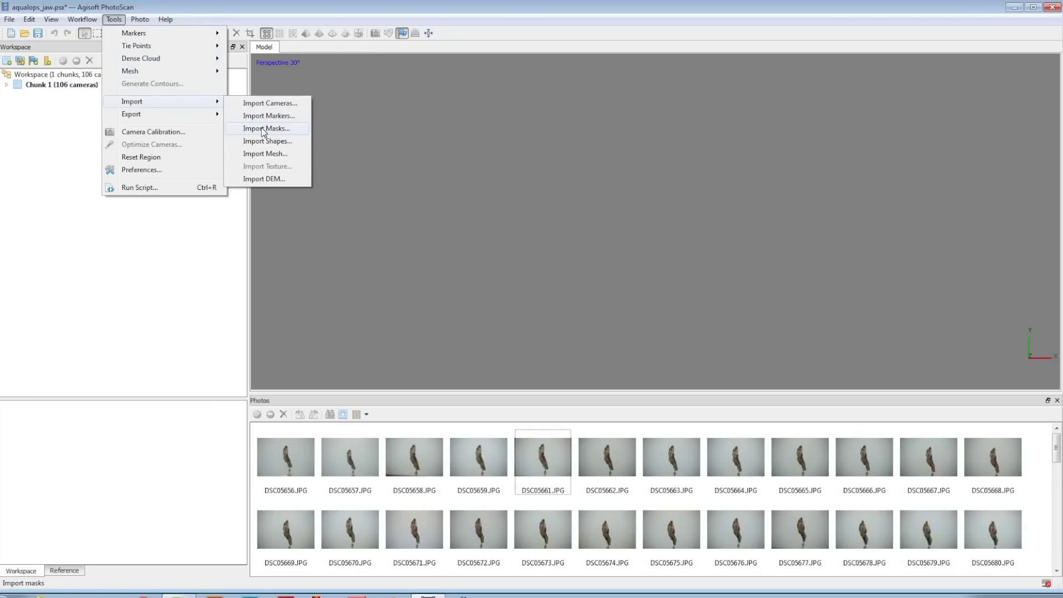
{"action": "left_click", "coordinate": [263, 130]}
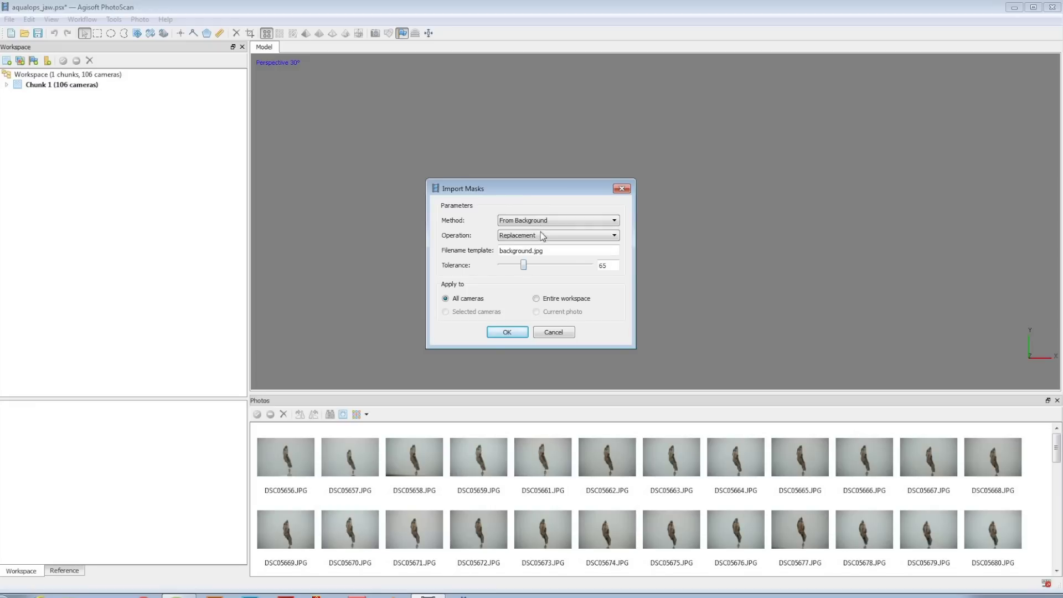
{"action": "left_click", "coordinate": [542, 238]}
{"action": "left_click", "coordinate": [542, 240]}
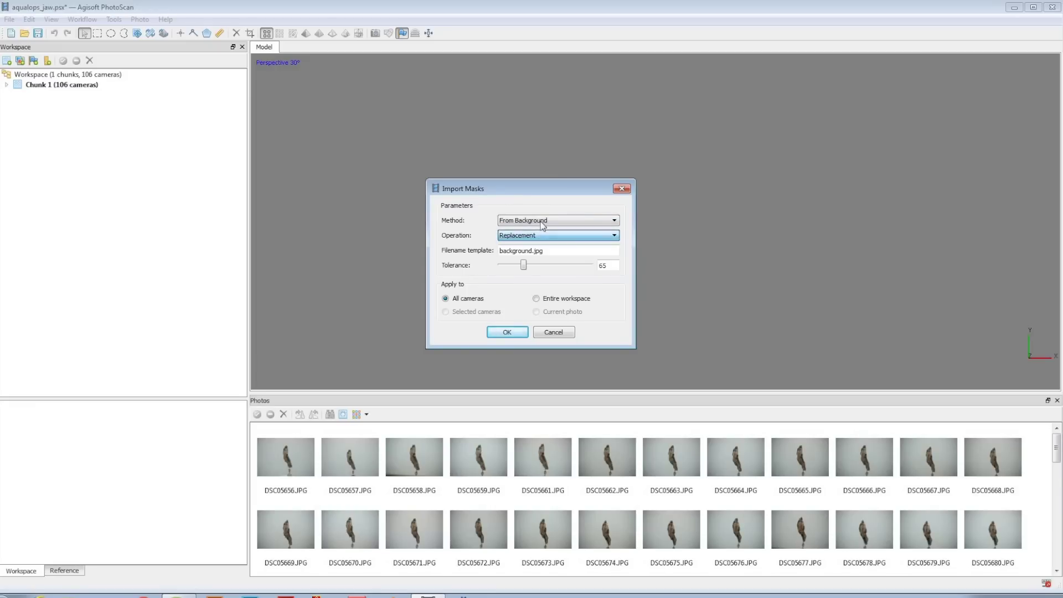
{"action": "left_click", "coordinate": [543, 221]}
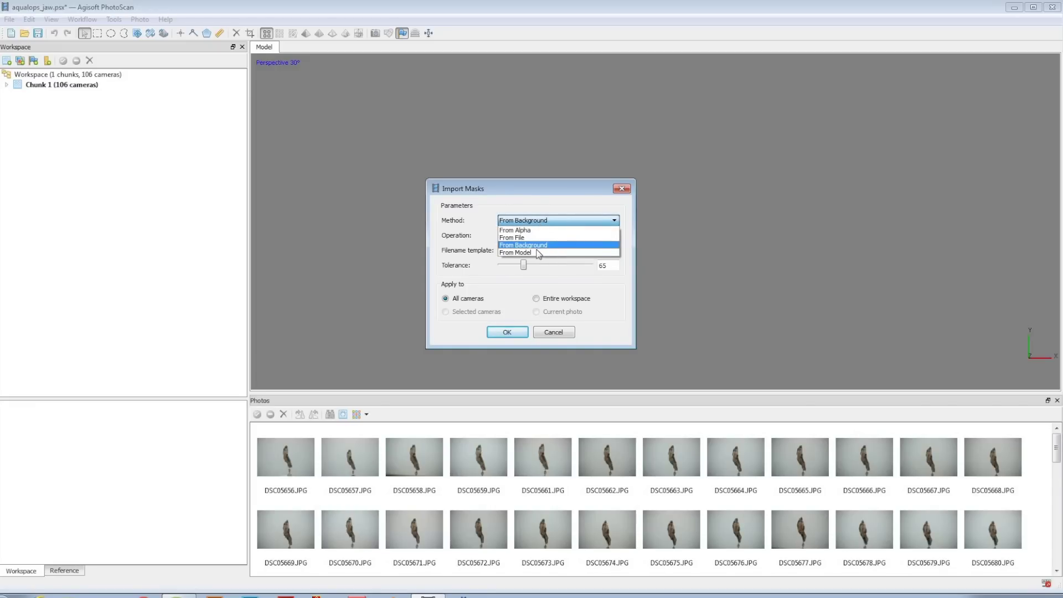
{"action": "left_click", "coordinate": [543, 221]}
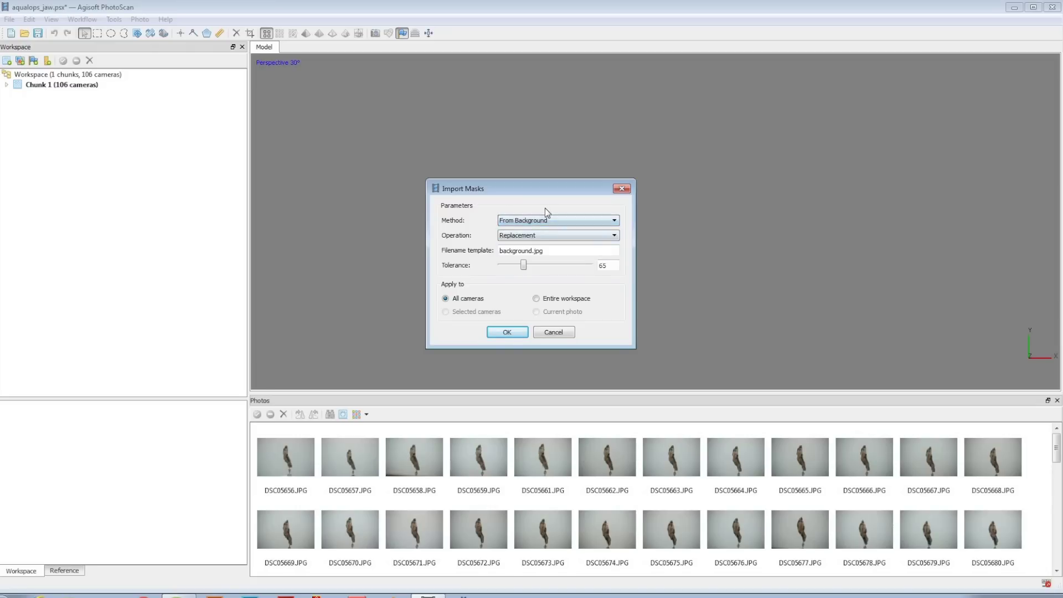
{"action": "left_click", "coordinate": [507, 332]}
Step: Use the Images folder holding background.jpg to generate the masks
{"action": "left_click", "coordinate": [175, 183]}
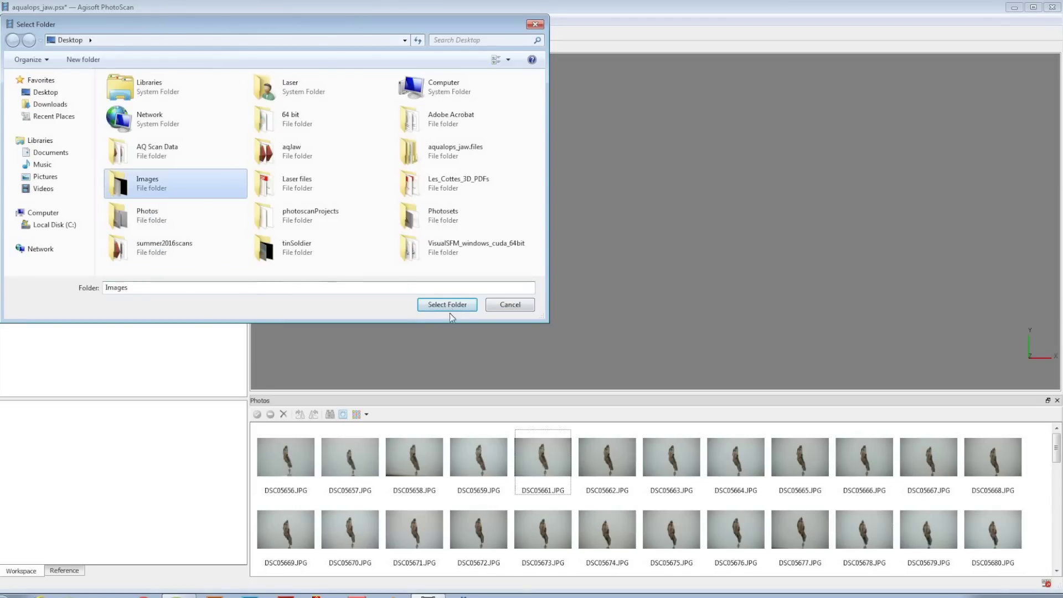
{"action": "left_click", "coordinate": [449, 304]}
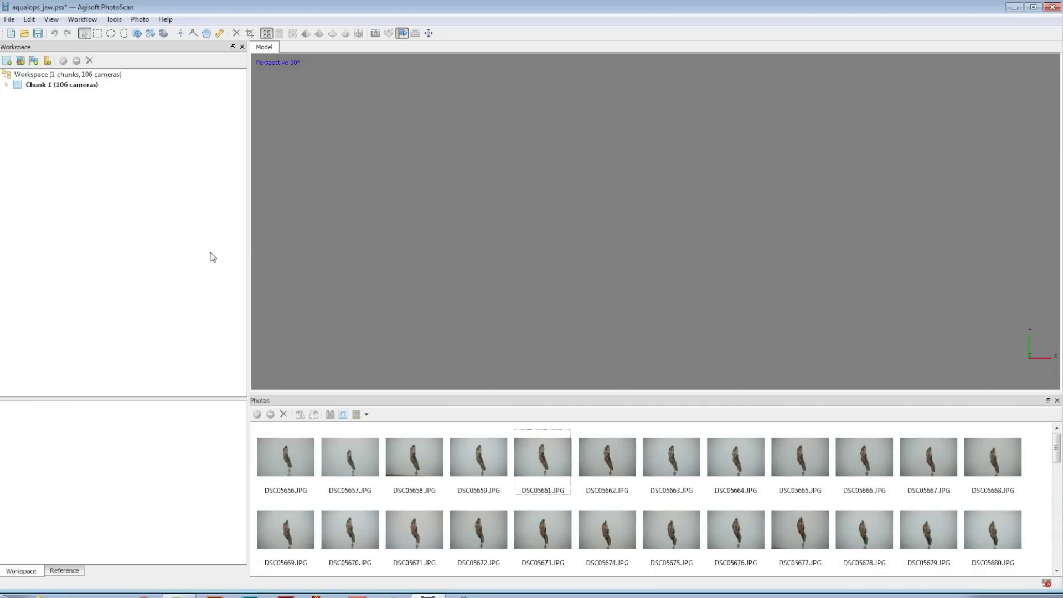
{"action": "left_click", "coordinate": [289, 468]}
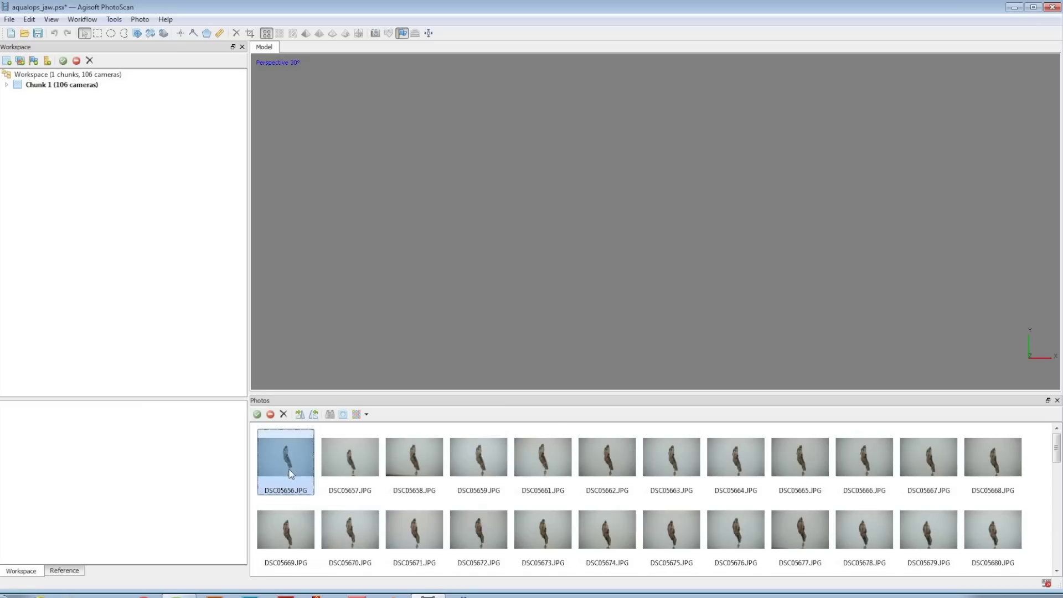
Step: Open DSC05656, show masks on all photo thumbnails, review them, then open DSC05658
{"action": "double_click", "coordinate": [289, 470]}
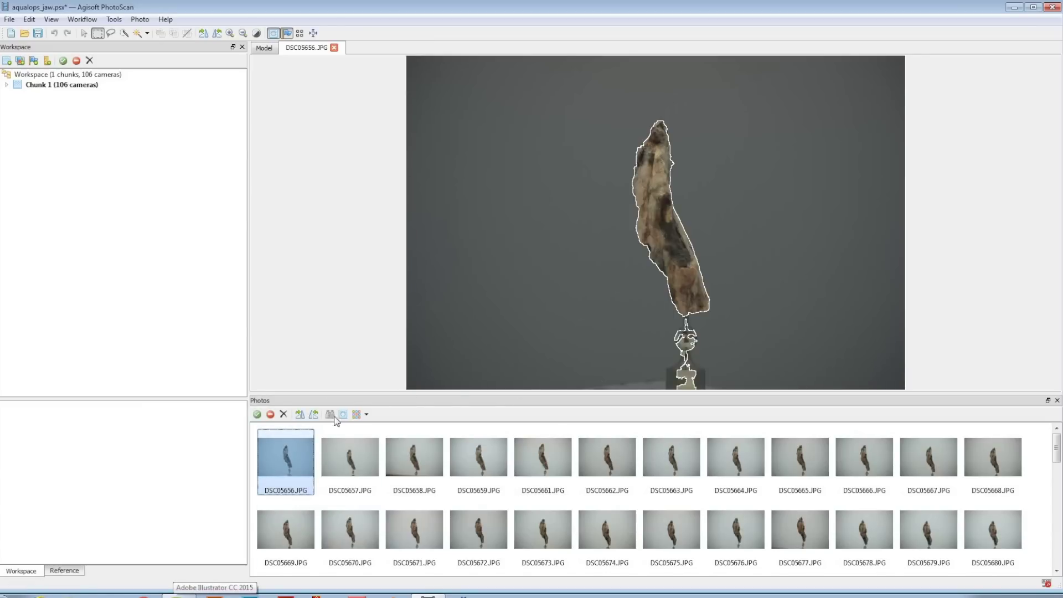
{"action": "left_click", "coordinate": [343, 414]}
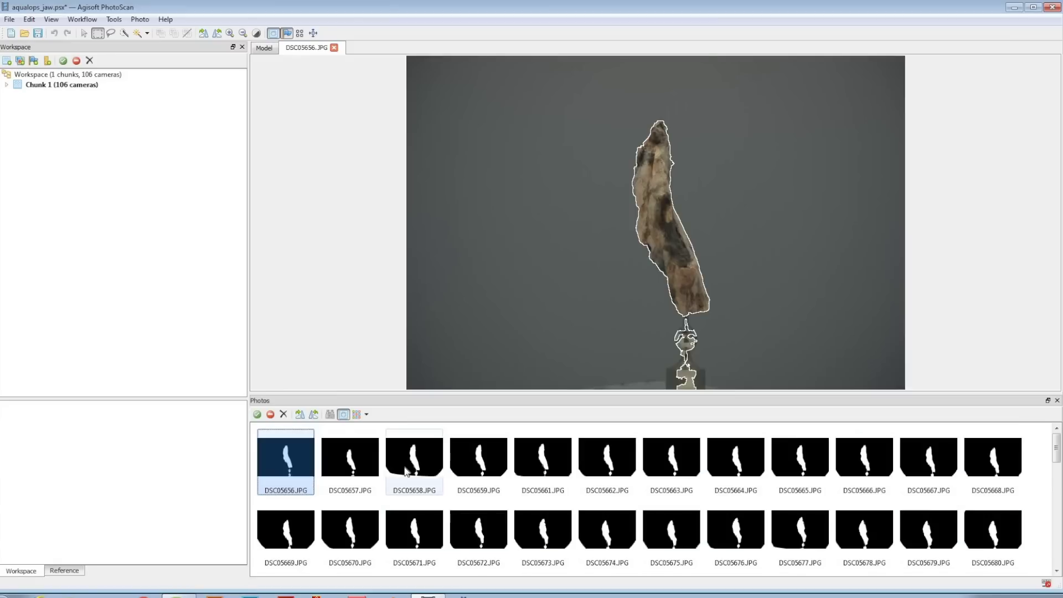
{"action": "scroll", "coordinate": [406, 471], "scroll_direction": "down", "scroll_amount": 2}
{"action": "scroll", "coordinate": [406, 470], "scroll_direction": "down", "scroll_amount": 4}
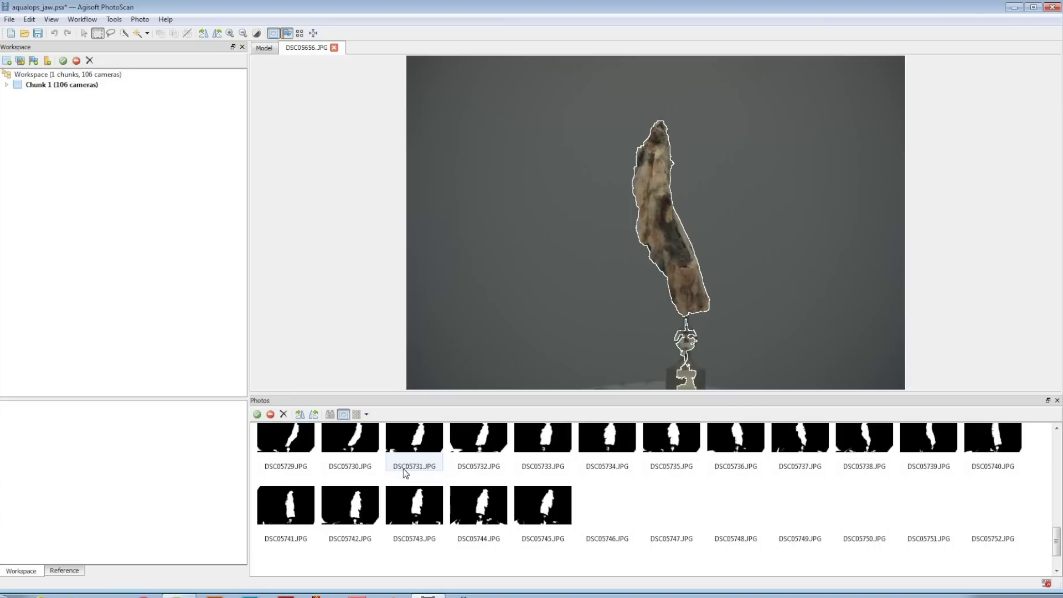
{"action": "scroll", "coordinate": [403, 468], "scroll_direction": "down", "scroll_amount": 1}
{"action": "scroll", "coordinate": [404, 472], "scroll_direction": "up", "scroll_amount": 7}
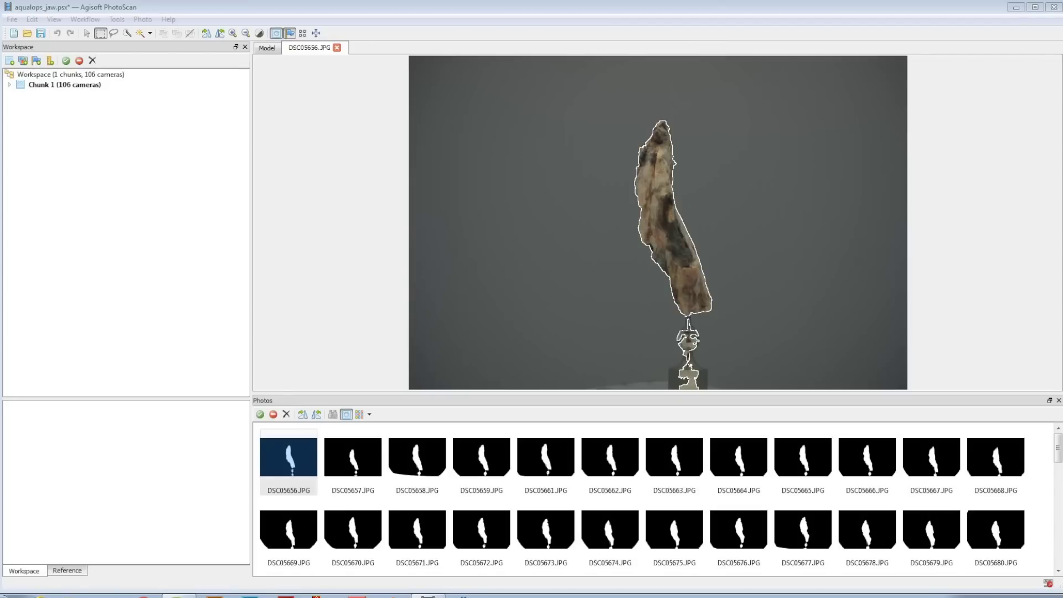
{"action": "double_click", "coordinate": [416, 457]}
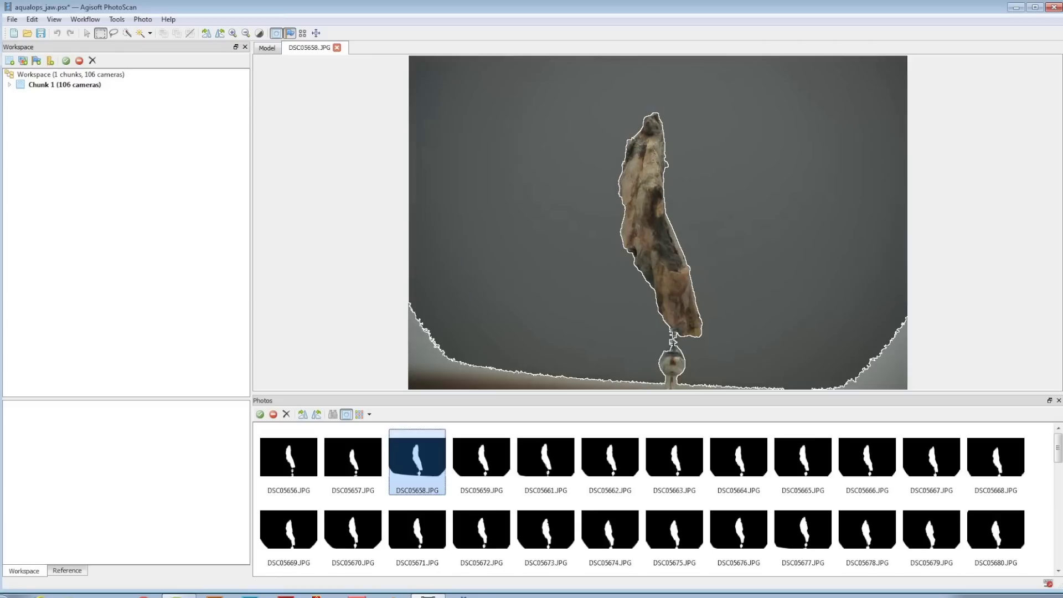
Step: Add the lower-left and bottom-right background corners of DSC05658 to its mask
{"action": "scroll", "coordinate": [424, 372], "scroll_direction": "down", "scroll_amount": 1}
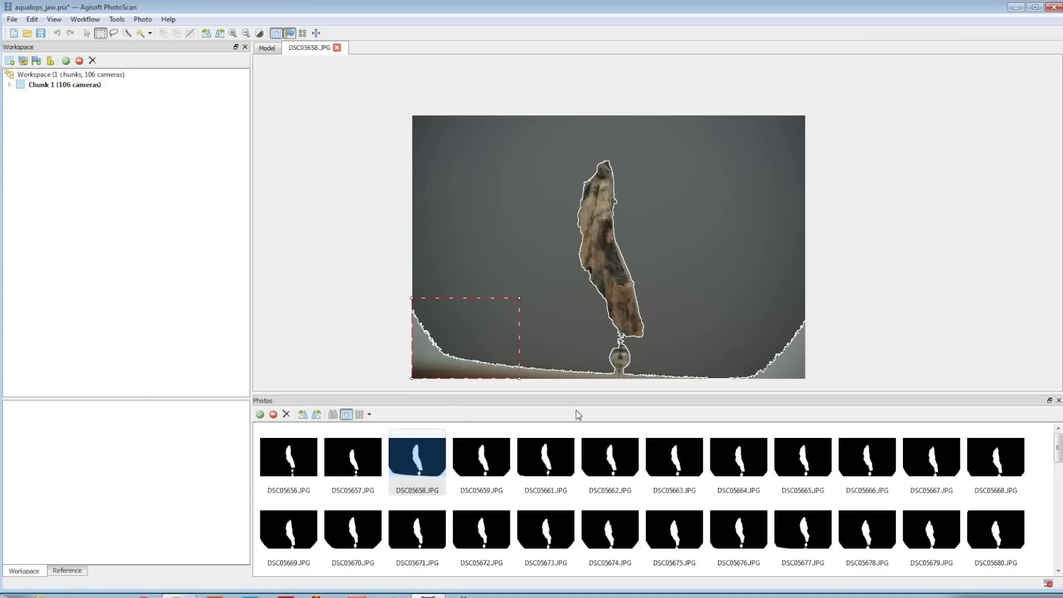
{"action": "right_click", "coordinate": [525, 338]}
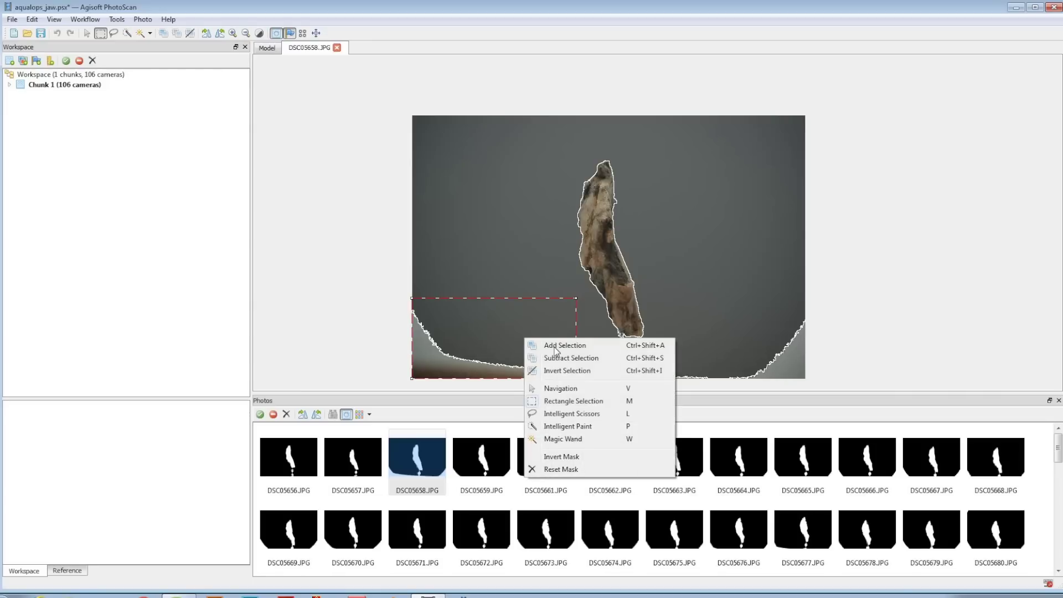
{"action": "left_click", "coordinate": [555, 345]}
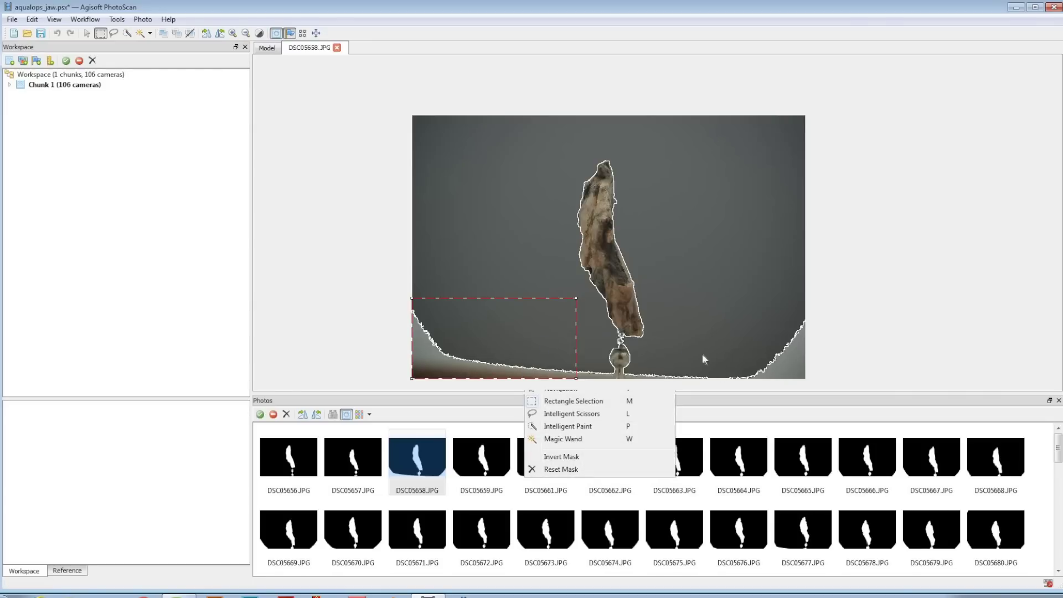
{"action": "left_click_drag", "start_coordinate": [679, 331], "coordinate": [664, 304]}
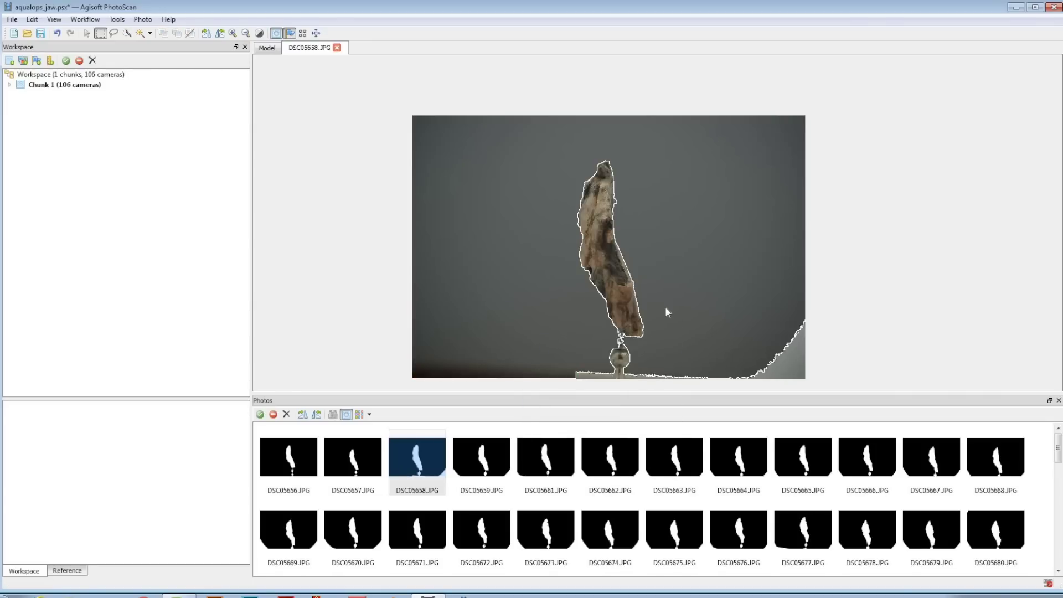
{"action": "right_click", "coordinate": [758, 351]}
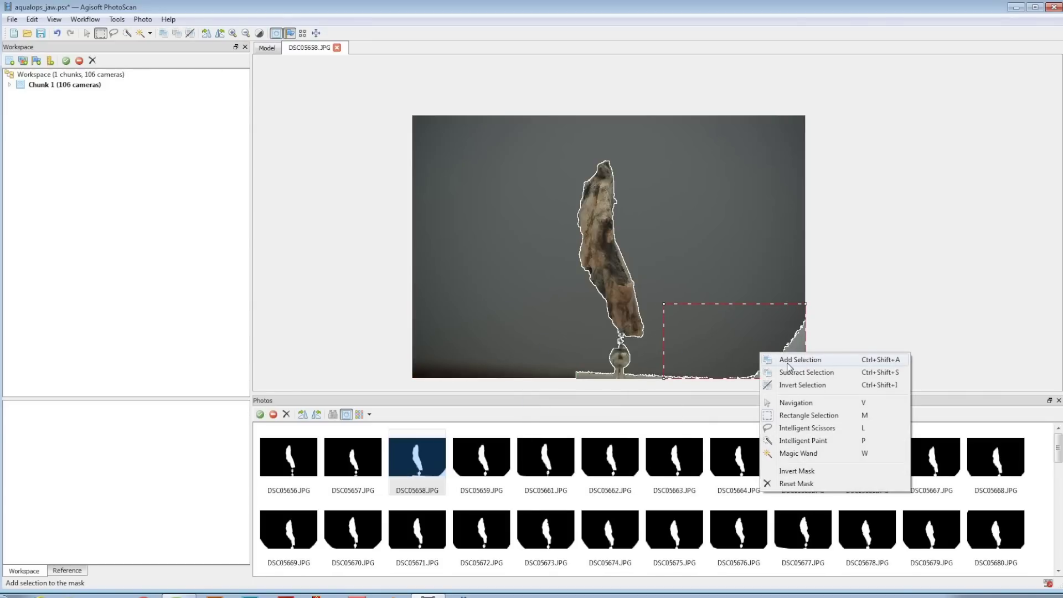
{"action": "left_click", "coordinate": [789, 365]}
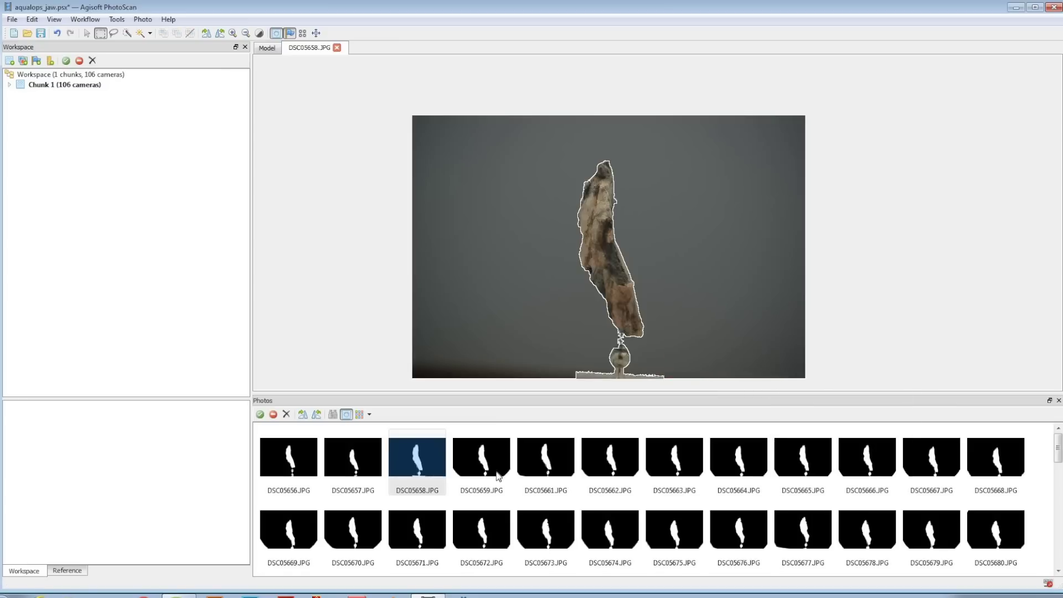
Step: Box DSC05662's bottom-right corner and add it to the mask
{"action": "double_click", "coordinate": [609, 458]}
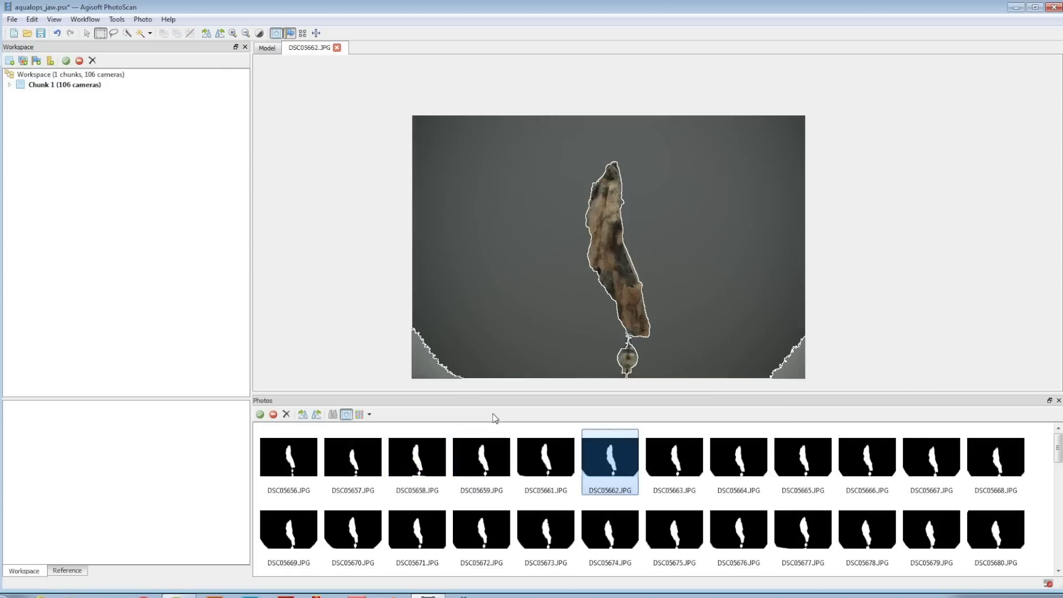
{"action": "left_click_drag", "start_coordinate": [727, 310], "coordinate": [864, 443]}
{"action": "key", "text": "ctrl+shift+s"}
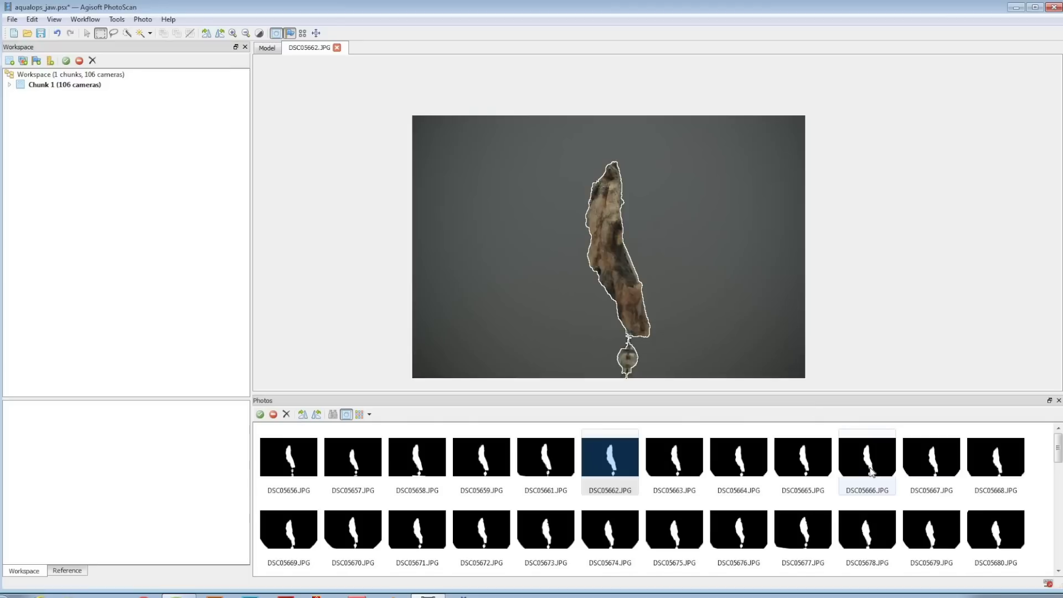
Step: Magic Wand both grey lower corners of DSC05666 into its mask
{"action": "double_click", "coordinate": [870, 470]}
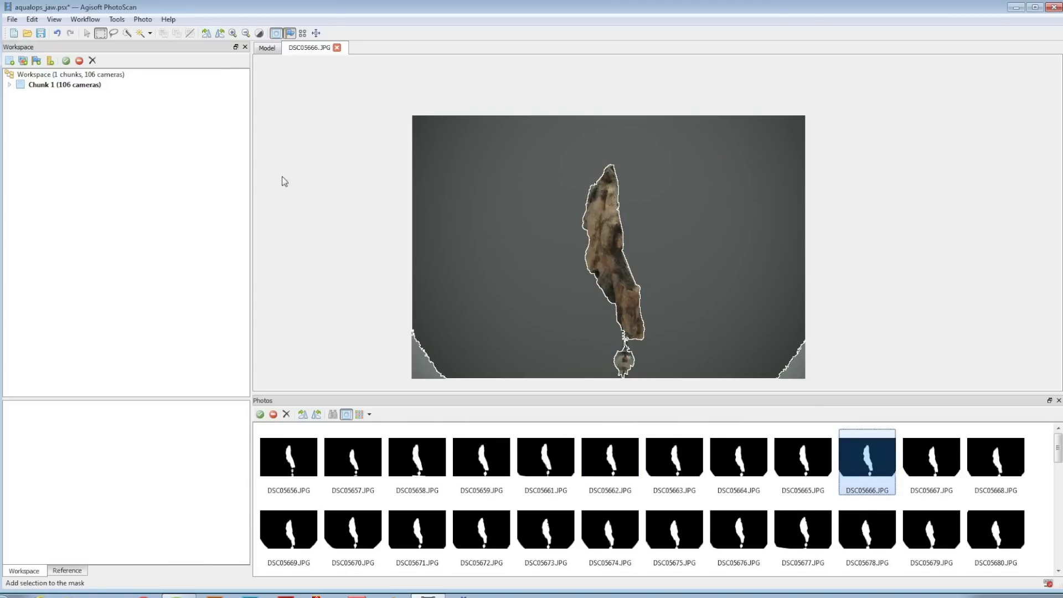
{"action": "key", "text": "w"}
{"action": "left_click", "coordinate": [421, 374]}
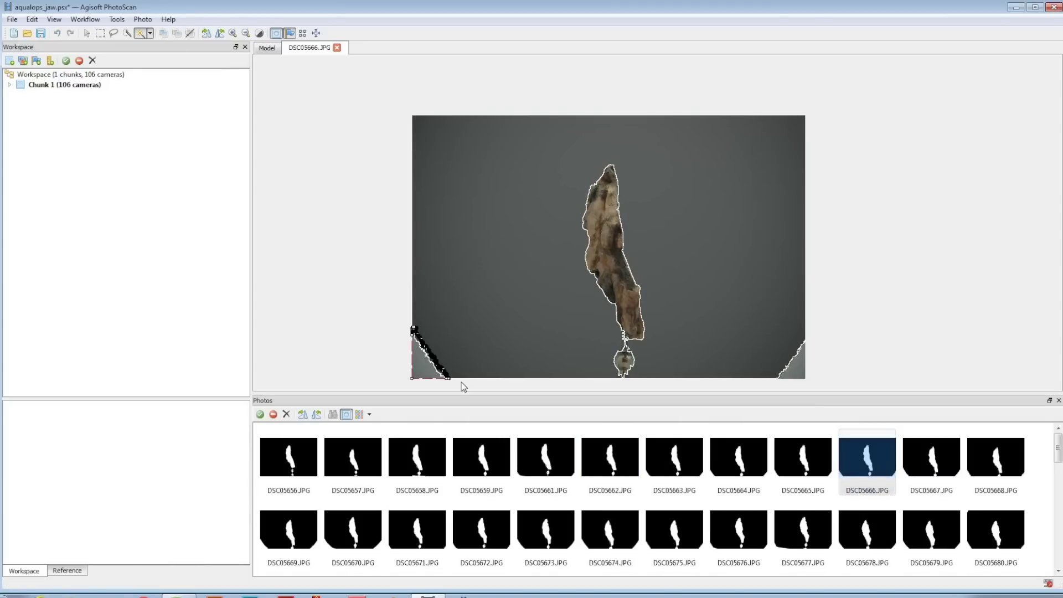
{"action": "key", "text": "ctrl+shift+a"}
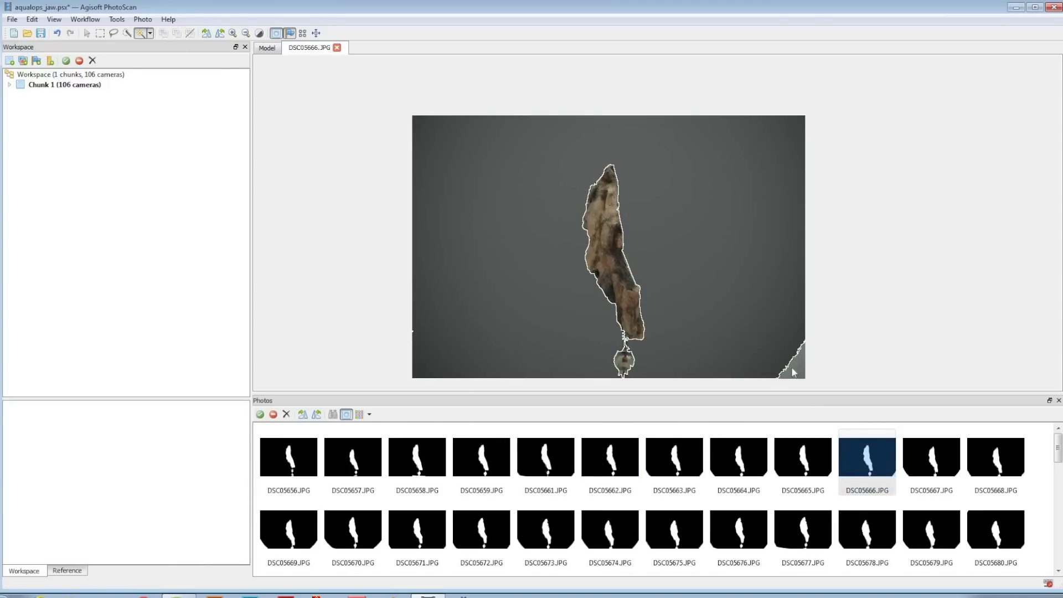
{"action": "left_click", "coordinate": [795, 373]}
{"action": "key", "text": "ctrl+shift+a"}
{"action": "scroll", "coordinate": [487, 443], "scroll_direction": "down", "scroll_amount": 3}
{"action": "double_click", "coordinate": [545, 459]}
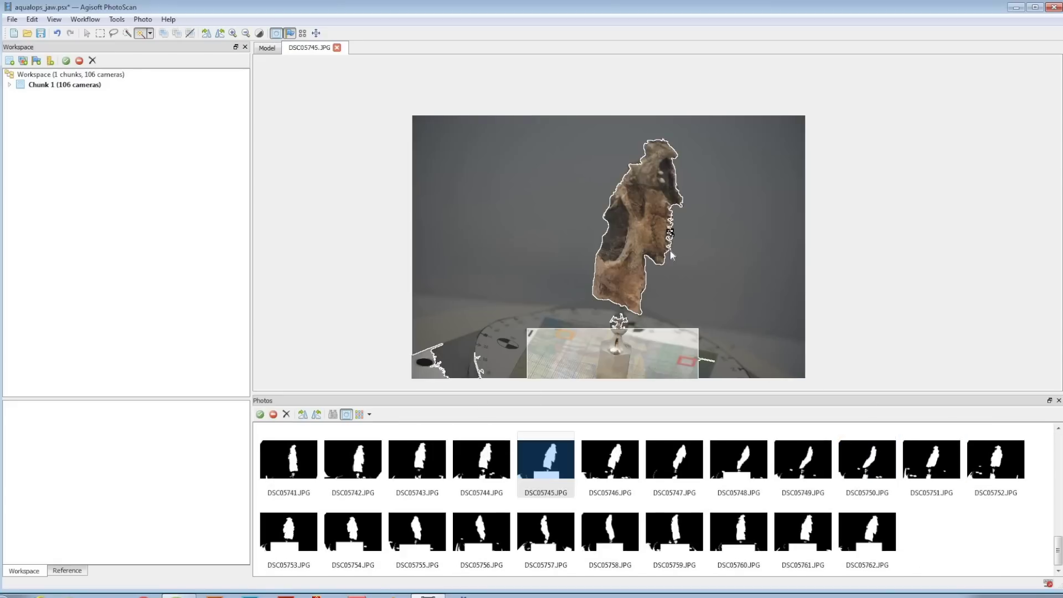
Step: Trace around DSC05745's teeth with Intelligent Scissors and add that region to the mask
{"action": "key", "text": "ctrl+shift+a"}
{"action": "scroll", "coordinate": [681, 236], "scroll_direction": "up", "scroll_amount": 5}
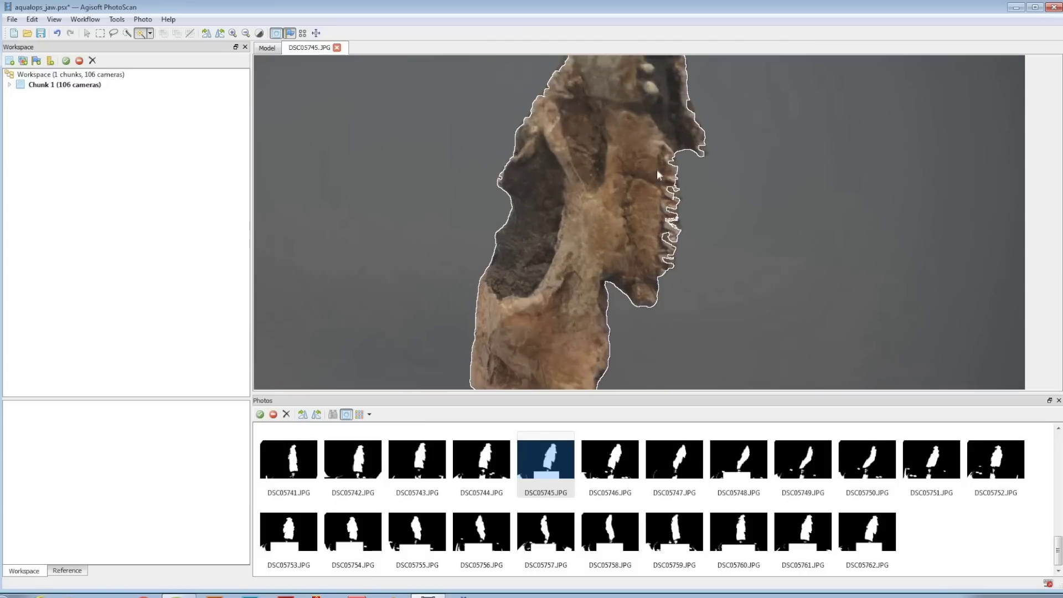
{"action": "left_click", "coordinate": [113, 33]}
{"action": "left_click", "coordinate": [680, 207]}
{"action": "left_click", "coordinate": [671, 269]}
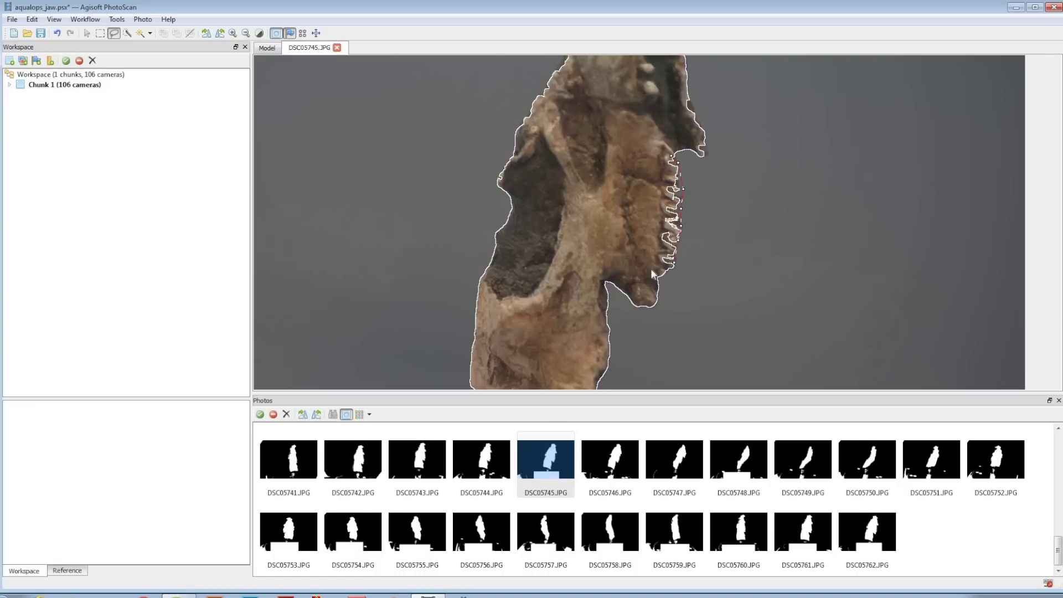
{"action": "left_click", "coordinate": [672, 159]}
{"action": "key", "text": "ctrl+shift+a"}
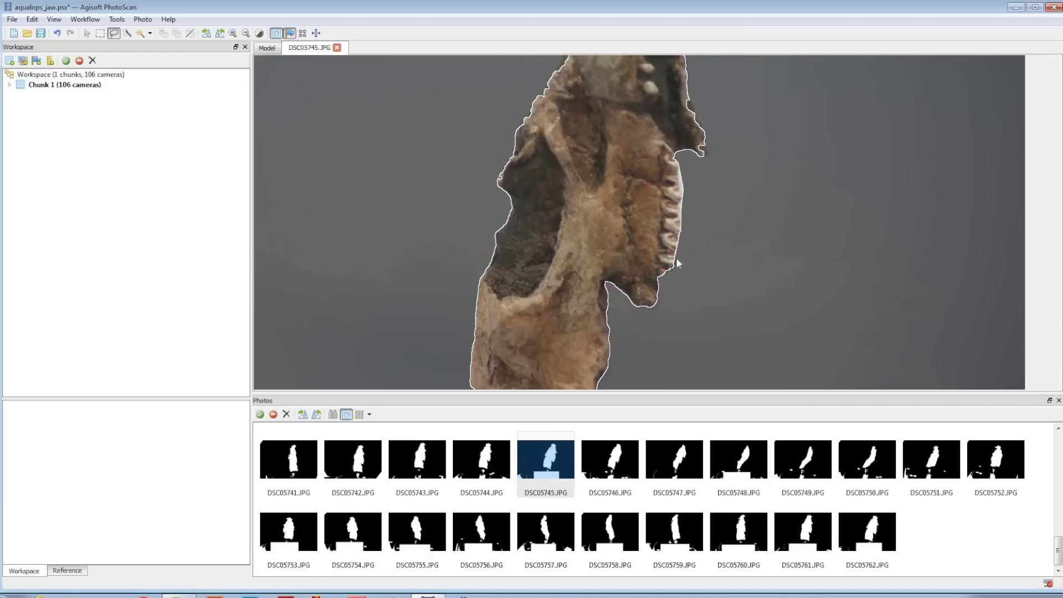
Step: Magic Wand the grey background around the jaw and add it to the mask
{"action": "left_click", "coordinate": [140, 33]}
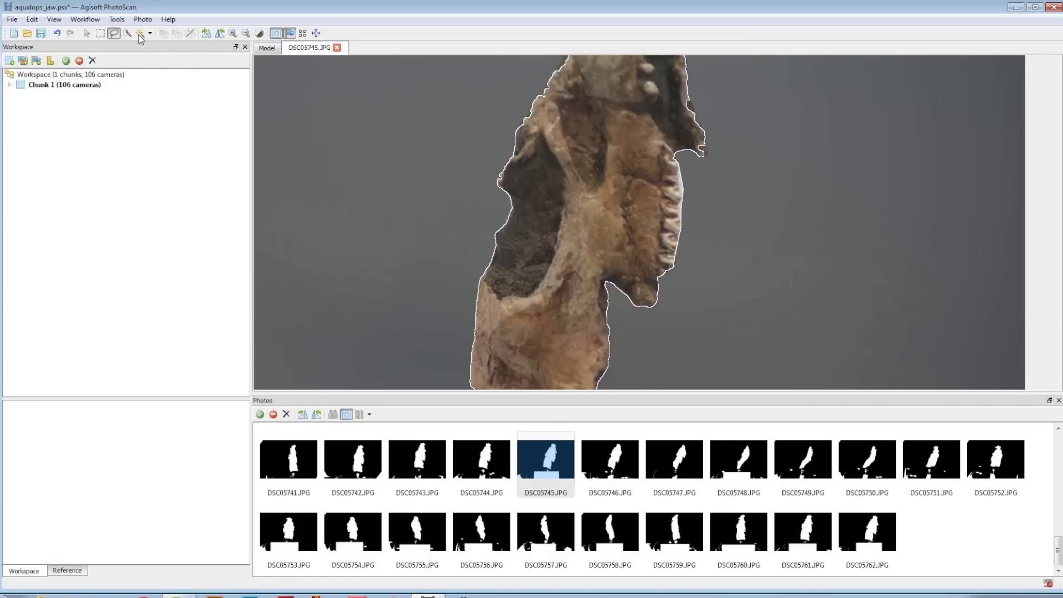
{"action": "left_click", "coordinate": [692, 214]}
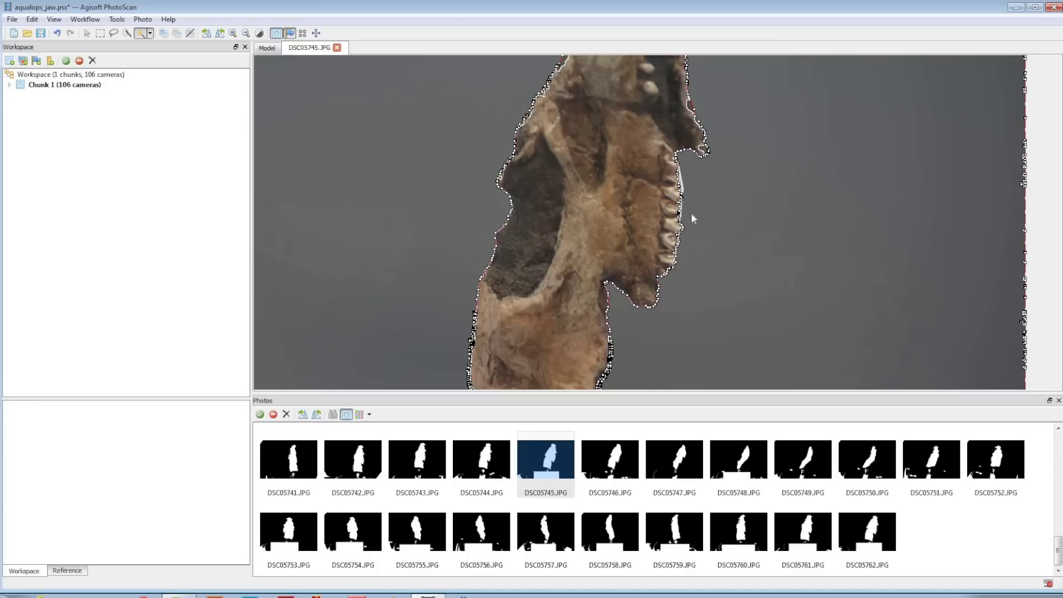
{"action": "key", "text": "ctrl+shift+a"}
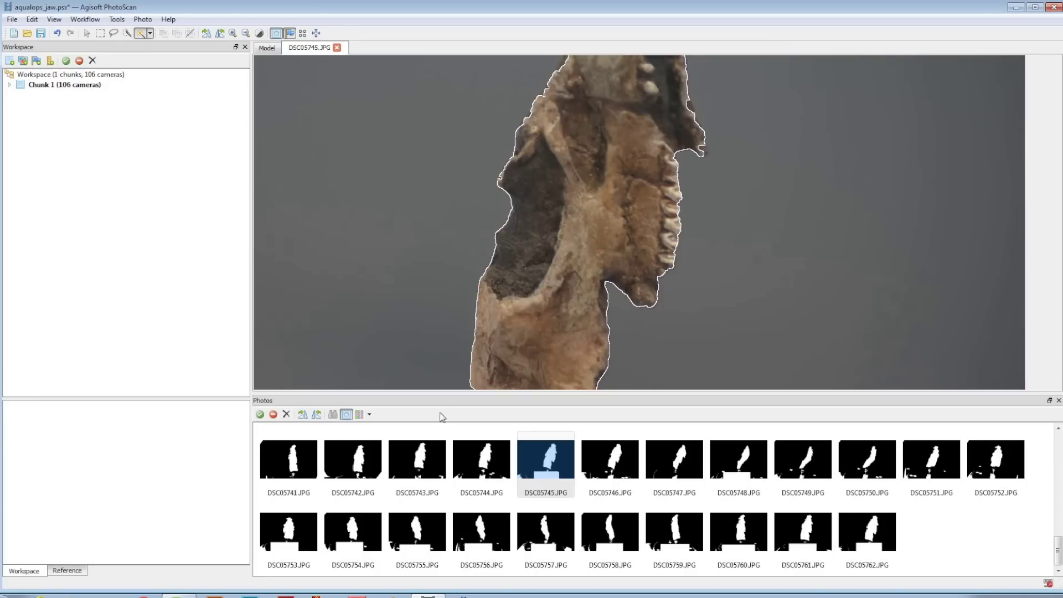
Step: Open DSC05742, lasso around the lower teeth, and add that region to the mask
{"action": "double_click", "coordinate": [353, 459]}
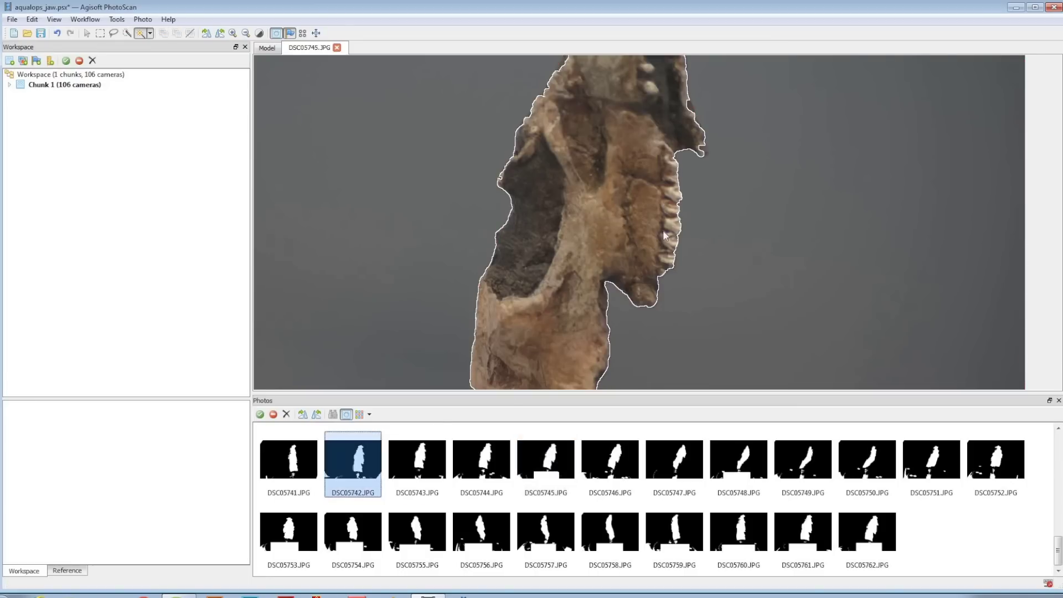
{"action": "left_click", "coordinate": [114, 33]}
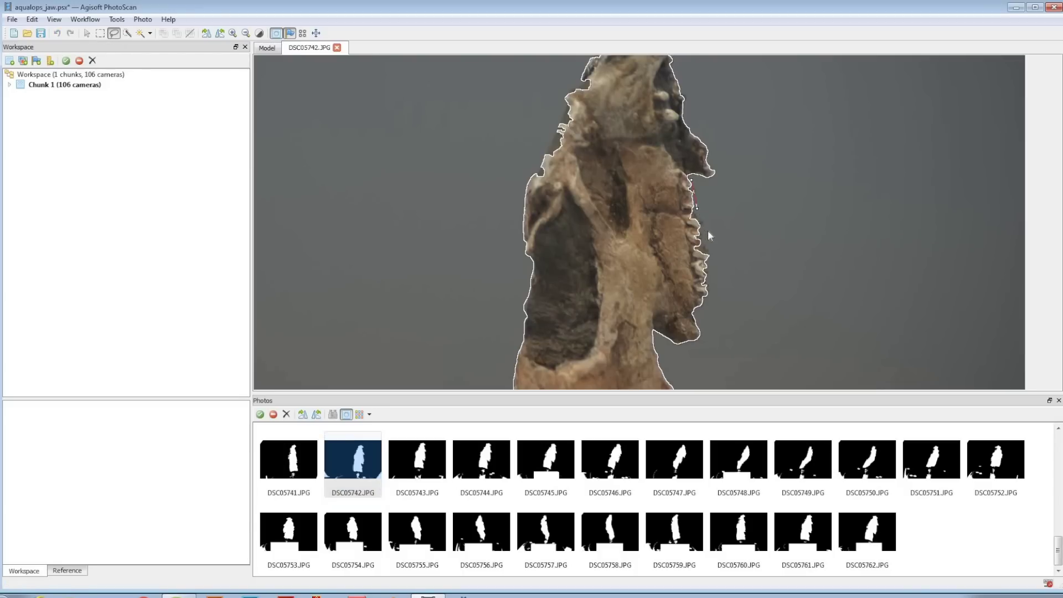
{"action": "left_click", "coordinate": [706, 287]}
{"action": "left_click", "coordinate": [681, 290]}
{"action": "left_click", "coordinate": [670, 243]}
{"action": "left_click", "coordinate": [690, 185]}
{"action": "key", "text": "ctrl+shift+a"}
Step: Magic Wand the grey background around the jaw and add it to the mask
{"action": "key", "text": "w"}
{"action": "left_click", "coordinate": [728, 270]}
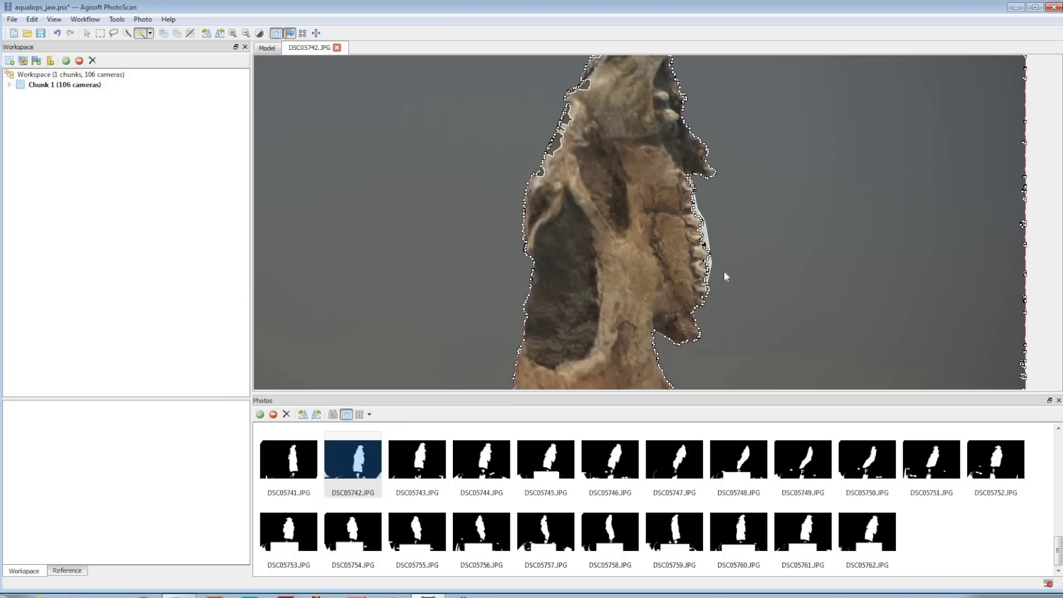
{"action": "key", "text": "ctrl+shift+a"}
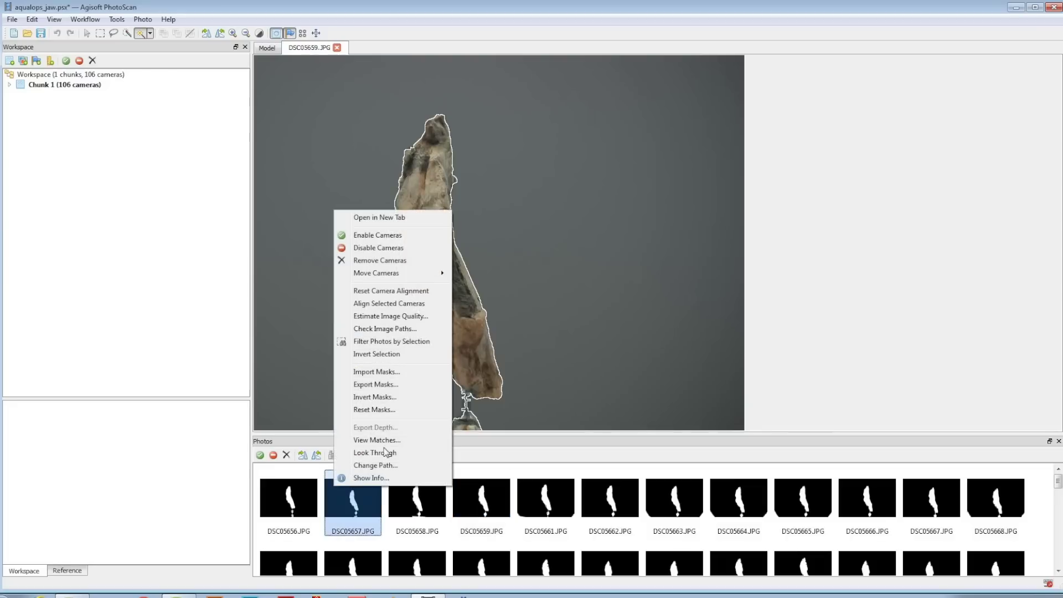
Step: Cancel the Reset Masks dialog so all 106 cameras keep their masks
{"action": "left_click", "coordinate": [385, 411]}
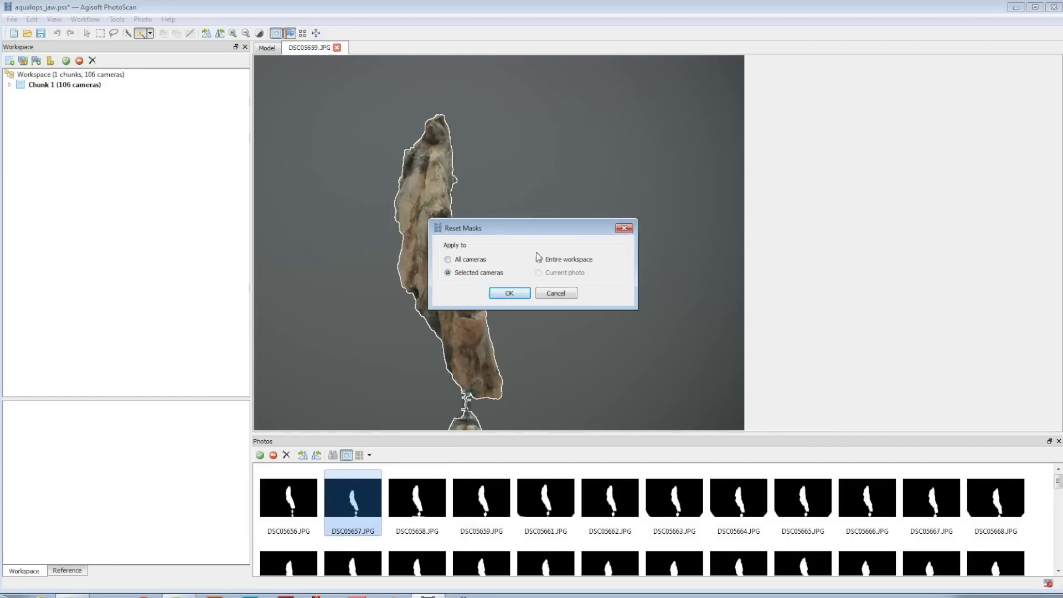
{"action": "left_click", "coordinate": [560, 294]}
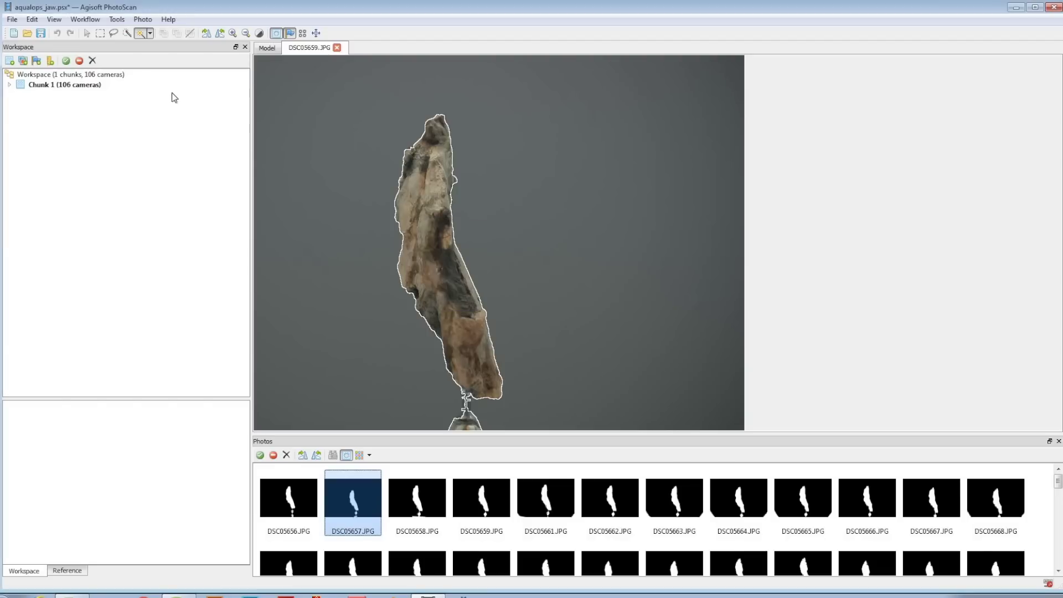
{"action": "left_click", "coordinate": [86, 19]}
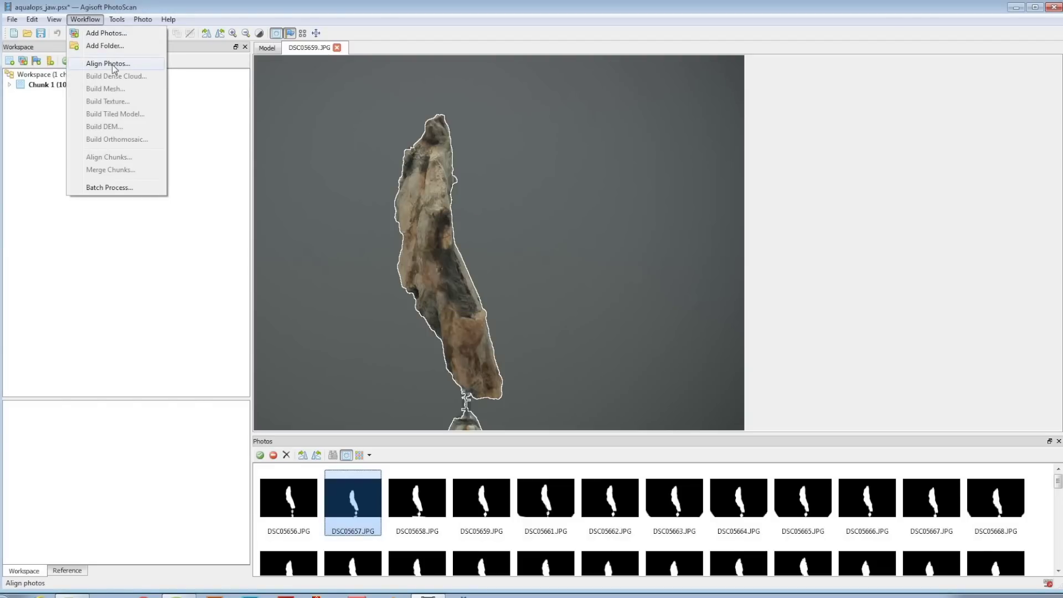
Step: Align the photos at High accuracy with pair preselection Disabled
{"action": "left_click", "coordinate": [114, 65]}
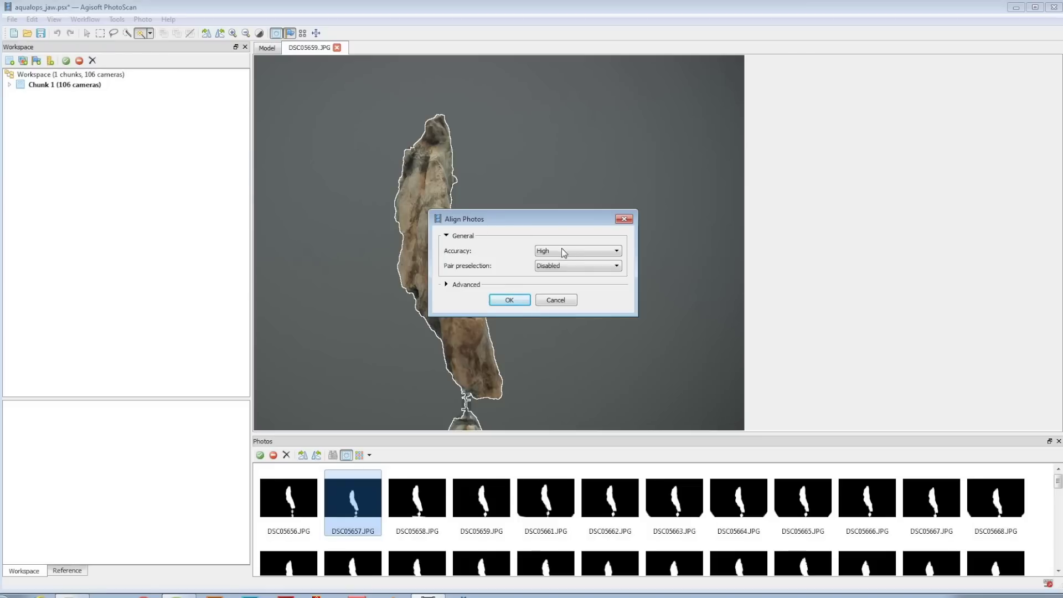
{"action": "left_click", "coordinate": [564, 252]}
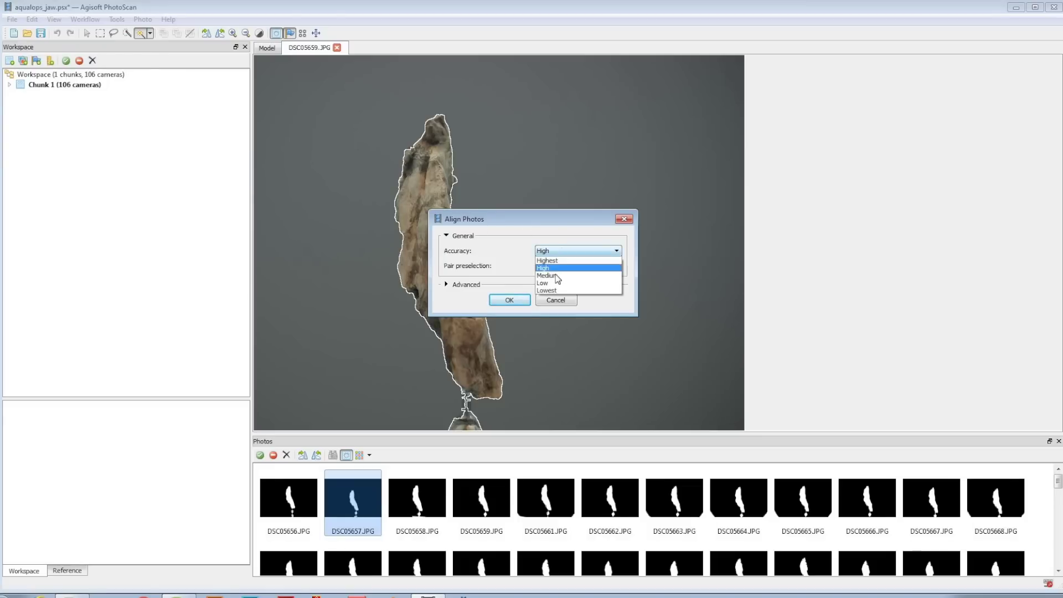
{"action": "left_click", "coordinate": [562, 267]}
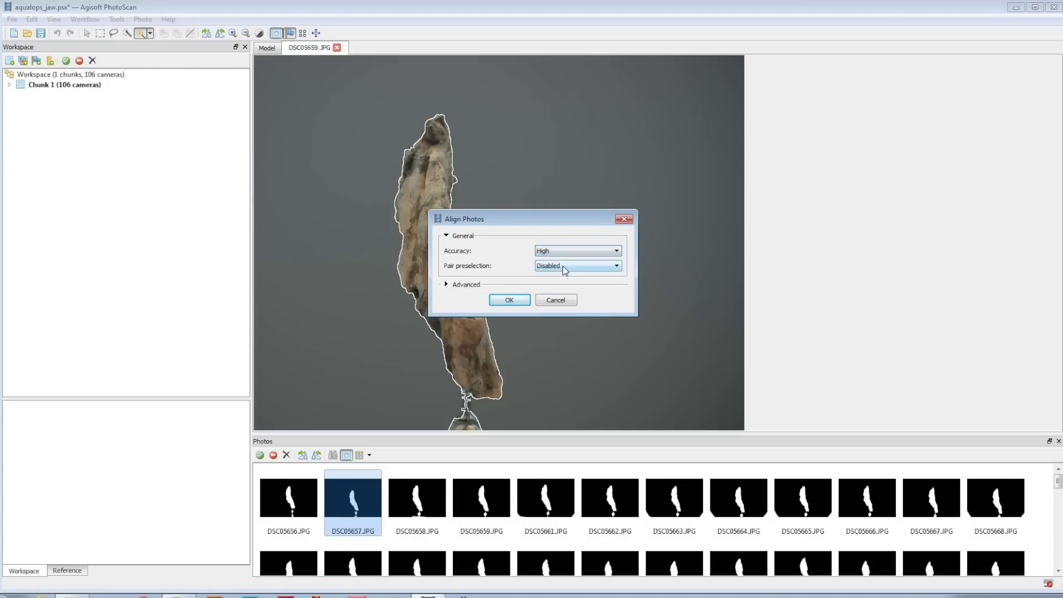
{"action": "left_click", "coordinate": [562, 265]}
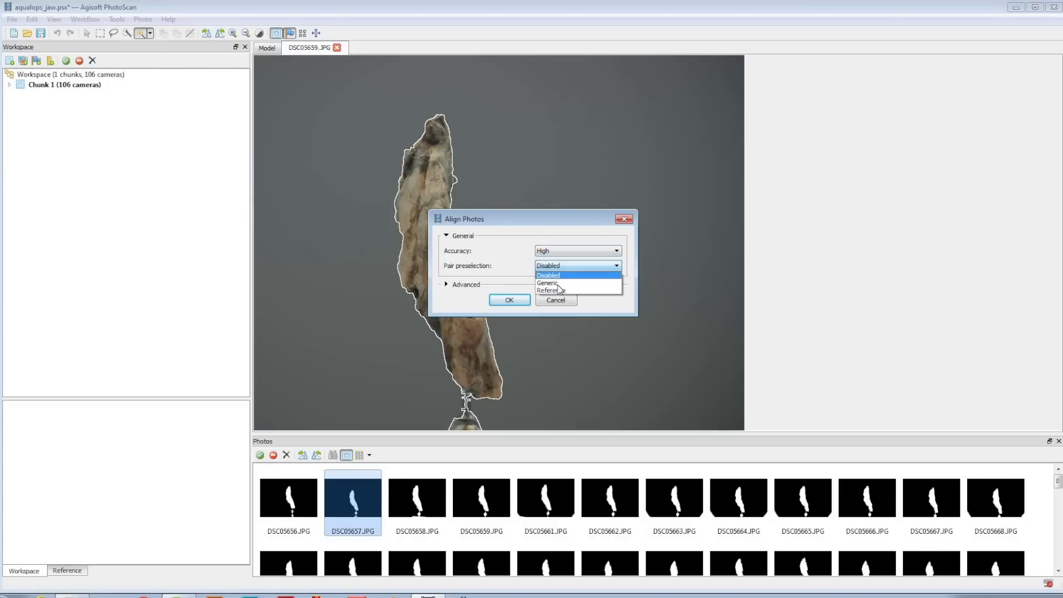
{"action": "left_click", "coordinate": [494, 268]}
{"action": "left_click", "coordinate": [447, 285]}
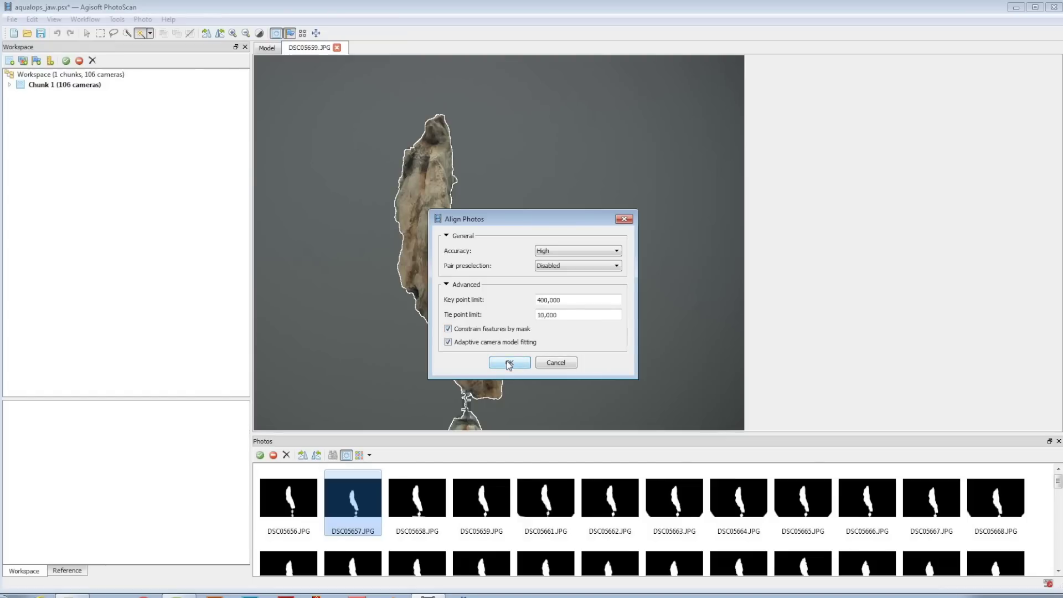
{"action": "left_click", "coordinate": [508, 363]}
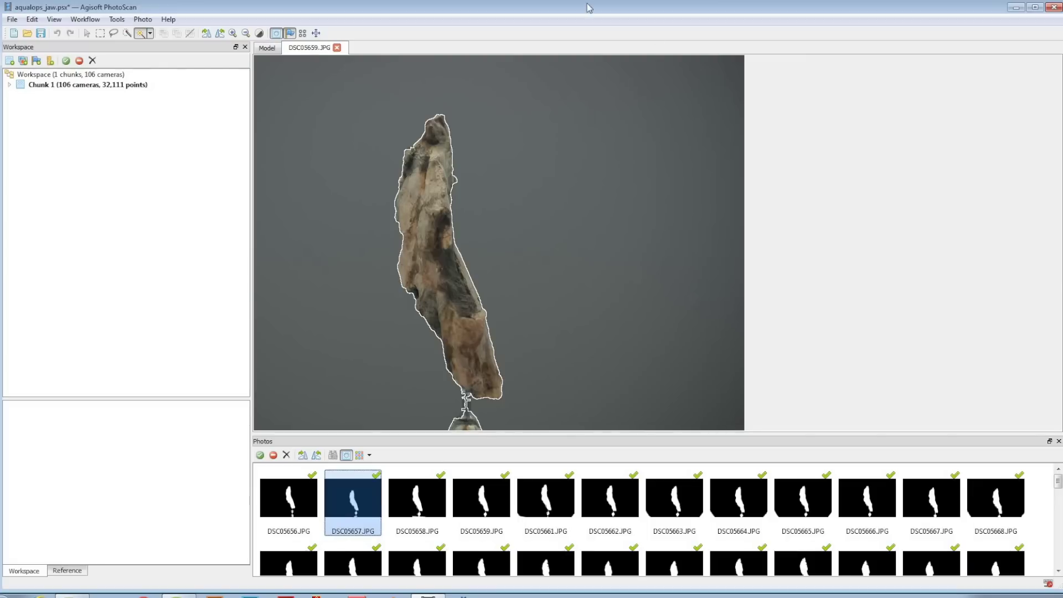
{"action": "left_click", "coordinate": [268, 48]}
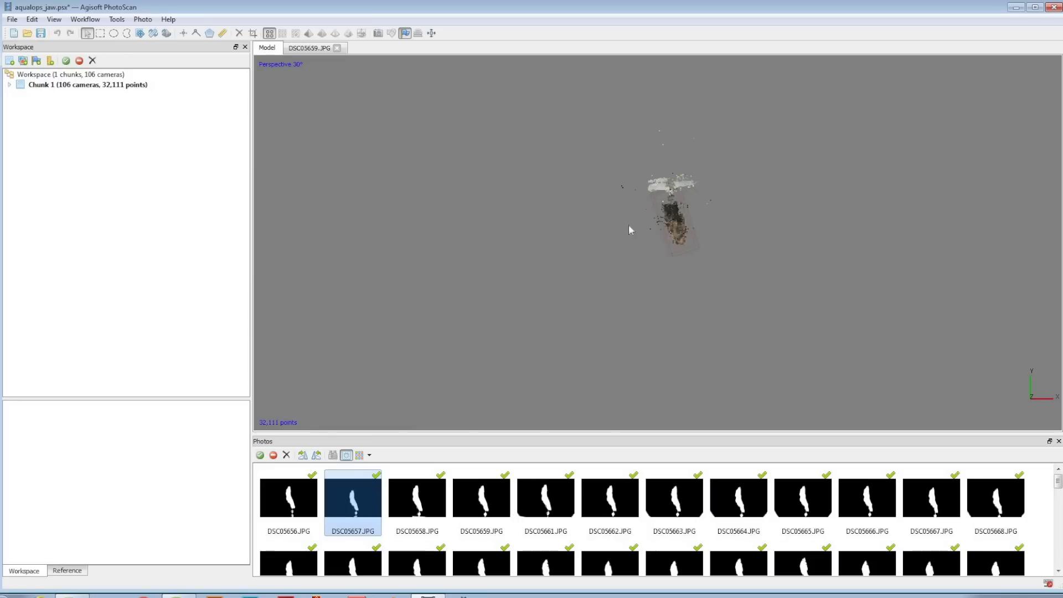
{"action": "scroll", "coordinate": [692, 215], "scroll_direction": "up", "scroll_amount": 3}
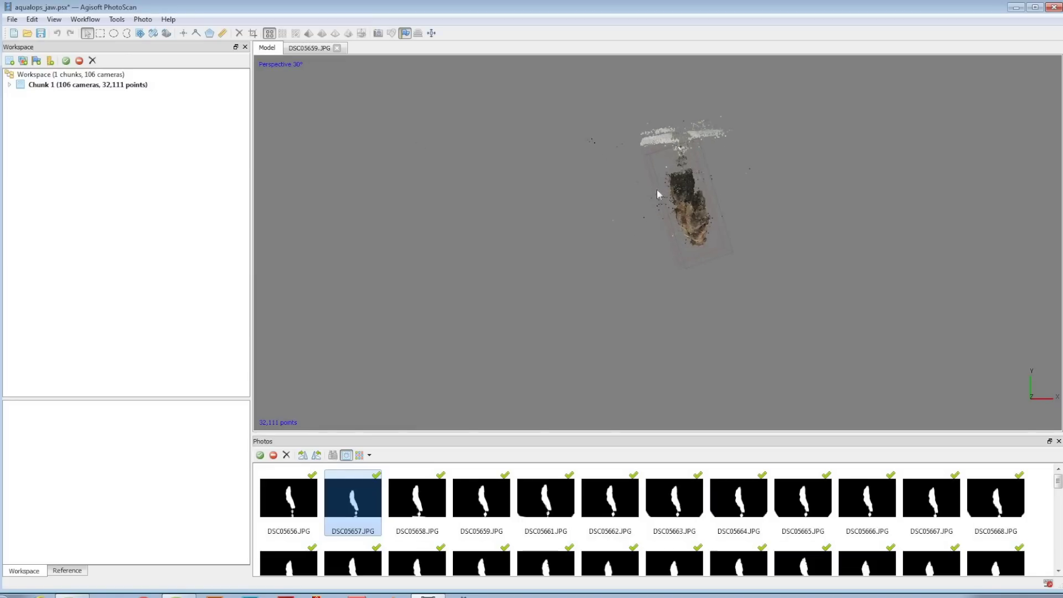
{"action": "left_click_drag", "start_coordinate": [696, 212], "coordinate": [766, 315]}
{"action": "scroll", "coordinate": [766, 316], "scroll_direction": "down", "scroll_amount": 2}
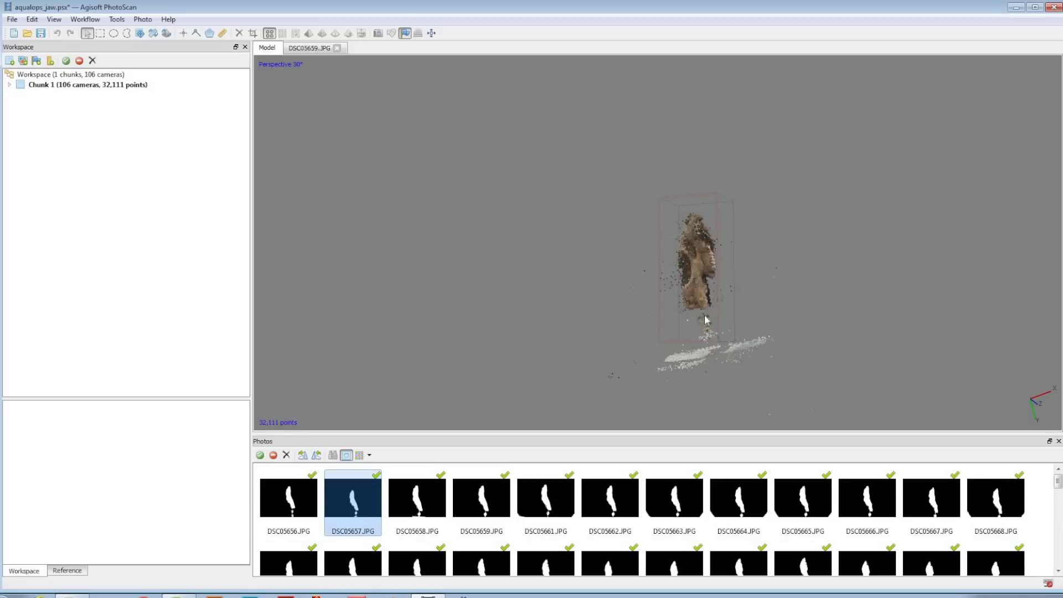
{"action": "left_click_drag", "start_coordinate": [705, 320], "coordinate": [659, 318]}
{"action": "left_click", "coordinate": [53, 19]}
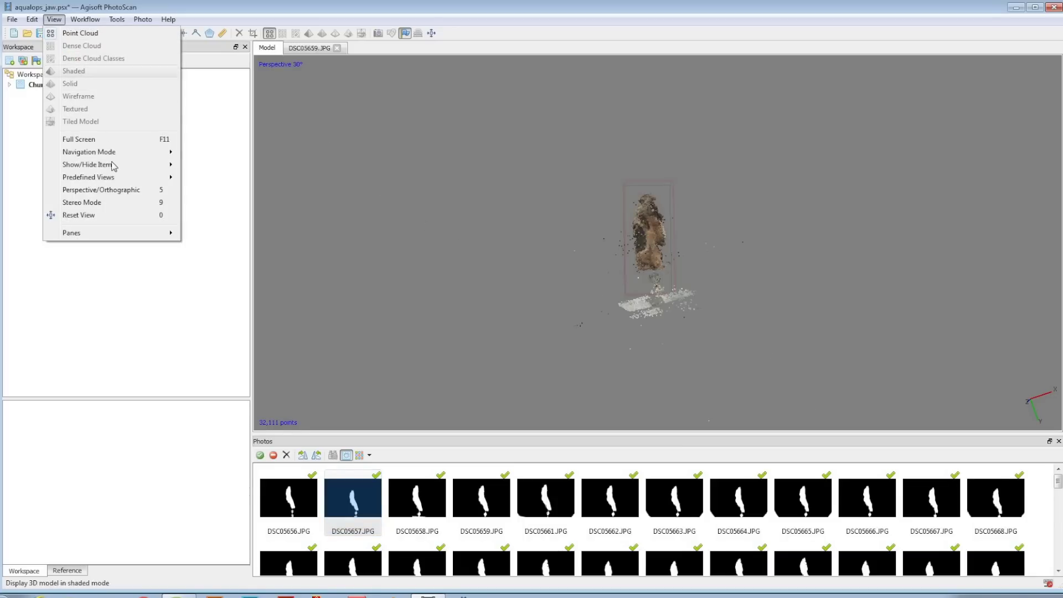
{"action": "mouse_move", "coordinate": [111, 165]}
{"action": "left_click", "coordinate": [197, 166]}
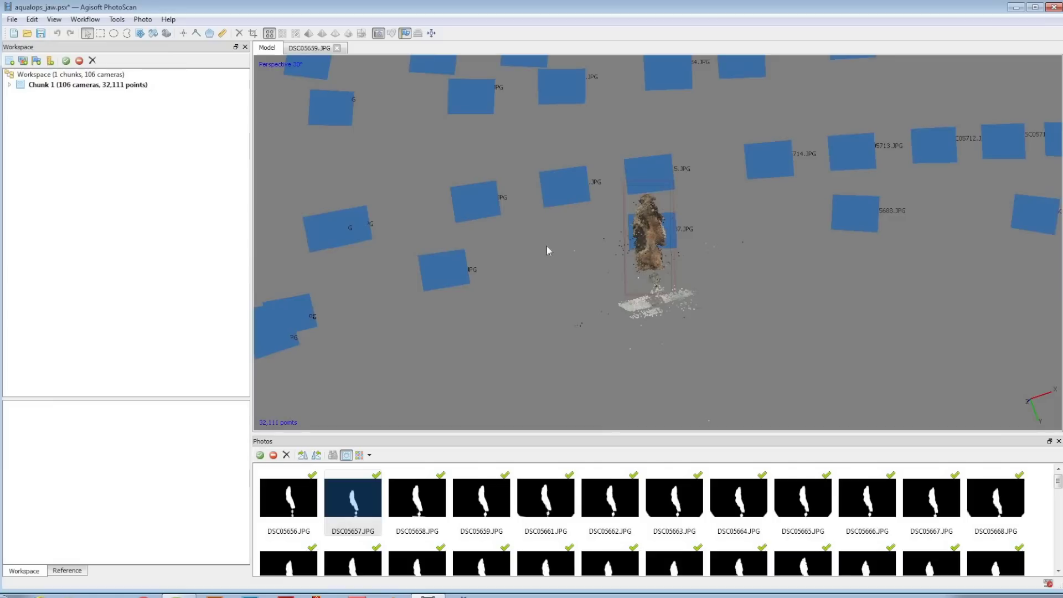
{"action": "scroll", "coordinate": [549, 243], "scroll_direction": "down", "scroll_amount": 3}
{"action": "scroll", "coordinate": [742, 282], "scroll_direction": "down", "scroll_amount": 3}
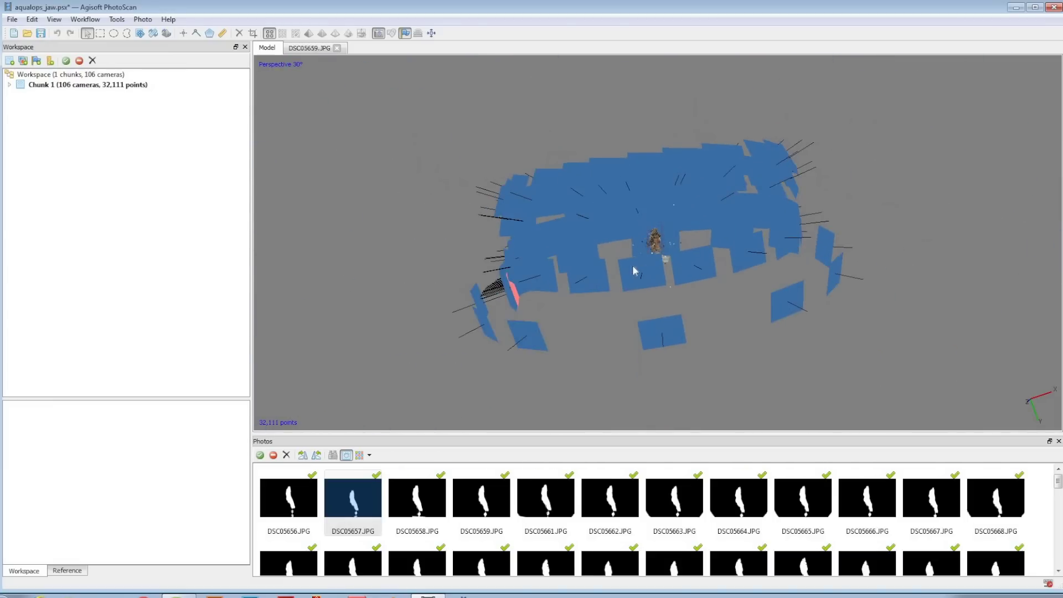
{"action": "left_click_drag", "start_coordinate": [636, 268], "coordinate": [443, 180]}
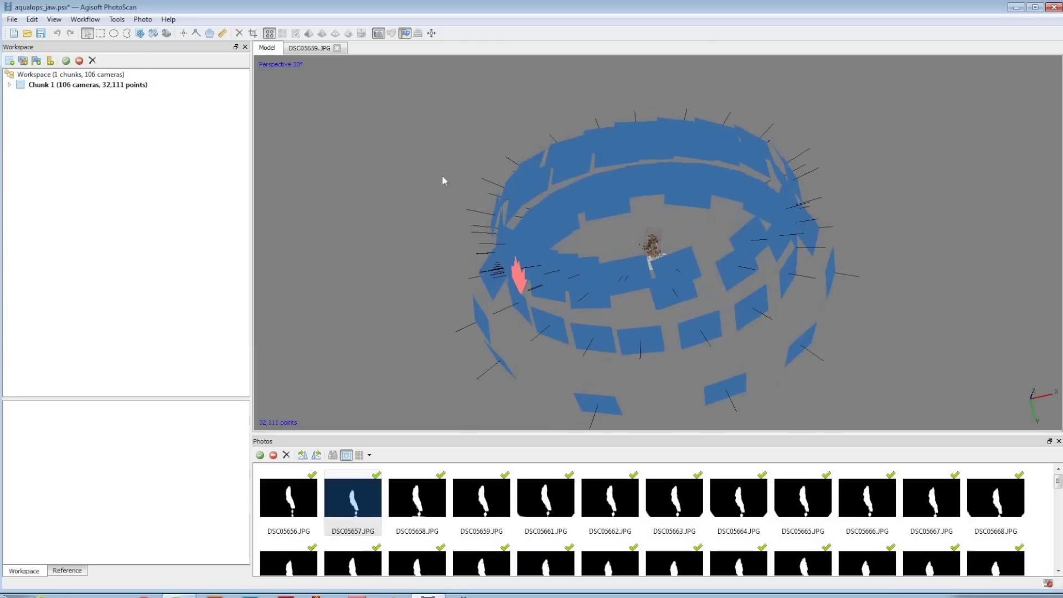
{"action": "left_click", "coordinate": [56, 20]}
{"action": "mouse_move", "coordinate": [118, 164]}
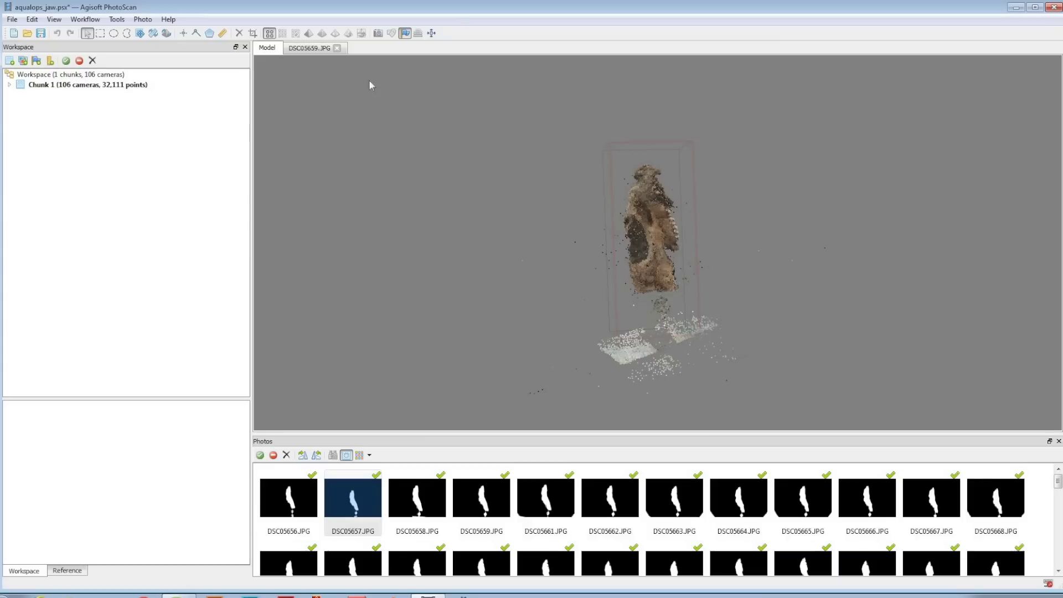
Step: Try Gradual Selection with Reconstruction uncertainty, closing it without applying
{"action": "left_click", "coordinate": [32, 19]}
{"action": "key", "text": "Return"}
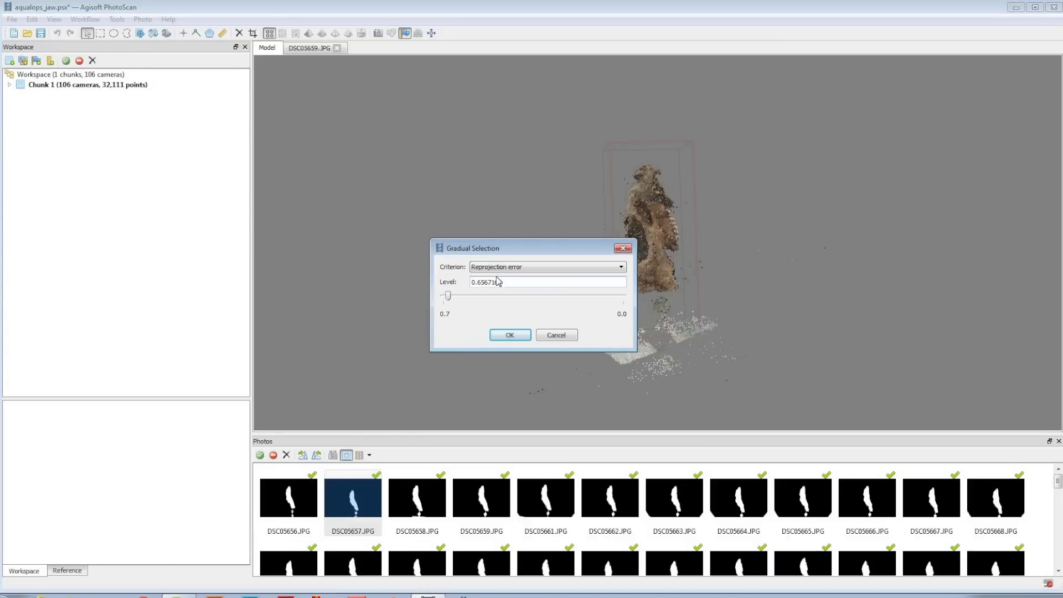
{"action": "left_click", "coordinate": [498, 266]}
{"action": "left_click", "coordinate": [509, 275]}
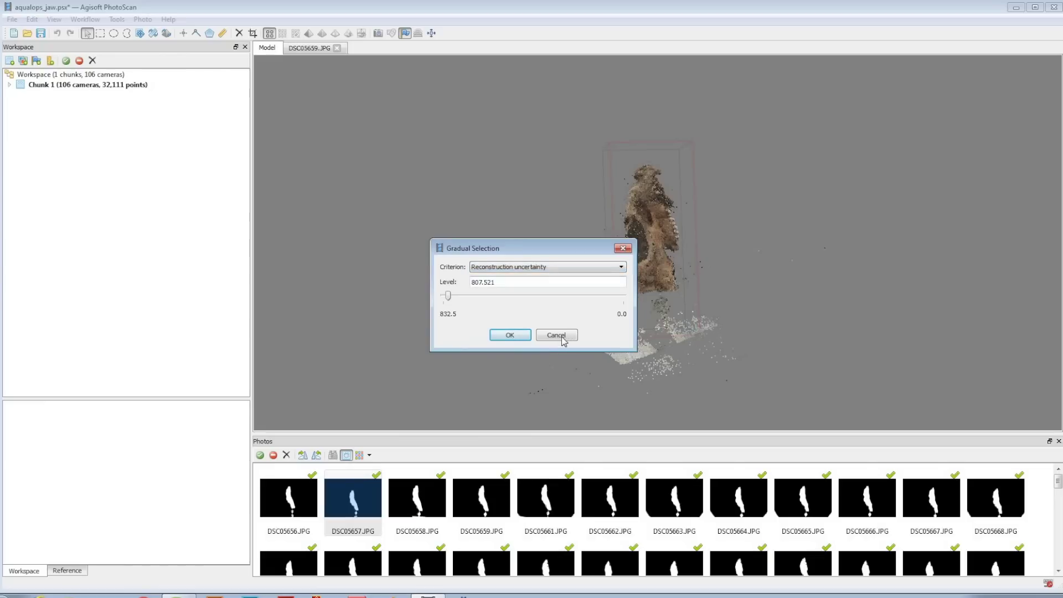
{"action": "left_click", "coordinate": [509, 335]}
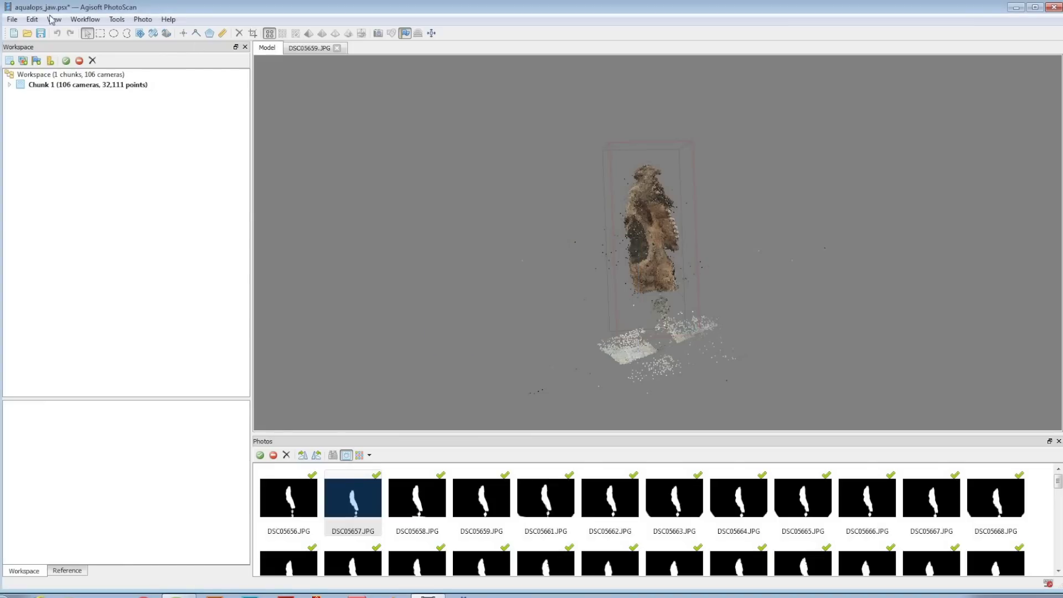
Step: Select sparse points with reconstruction uncertainty above 20 and delete them
{"action": "left_click", "coordinate": [51, 20]}
{"action": "mouse_move", "coordinate": [33, 22]}
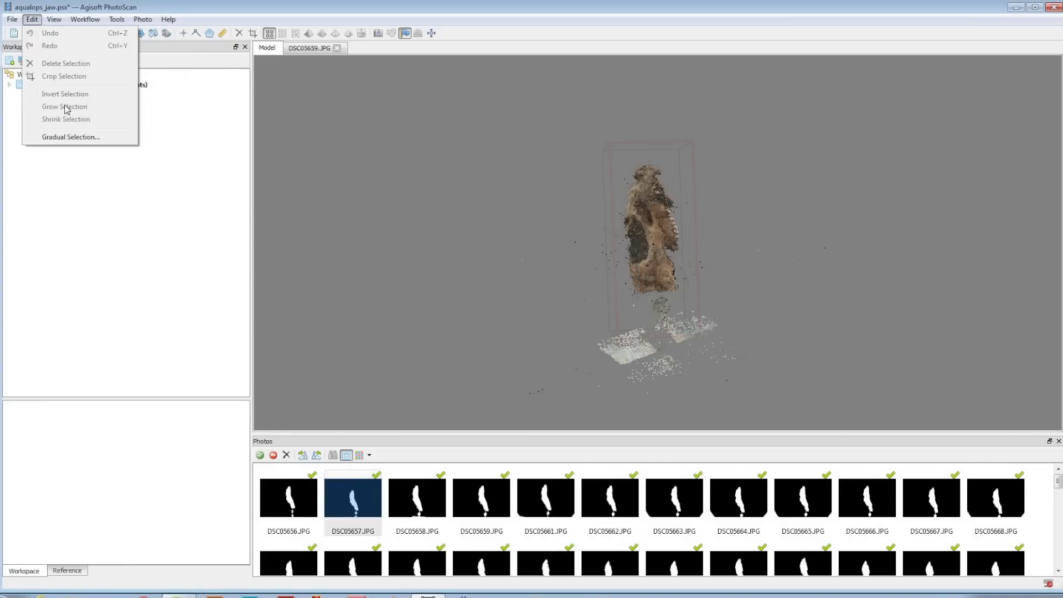
{"action": "left_click", "coordinate": [76, 137]}
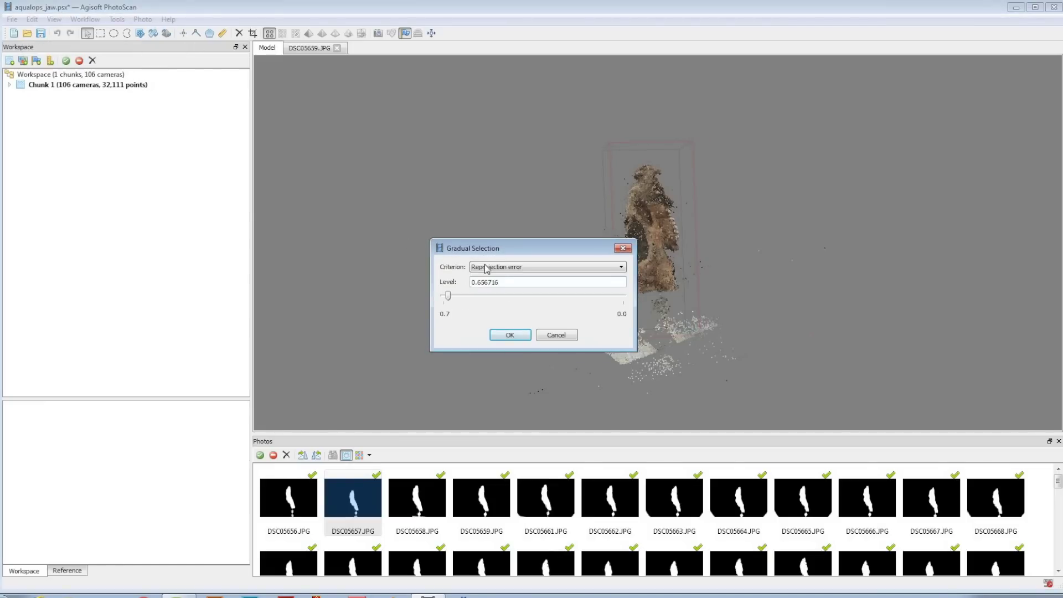
{"action": "left_click", "coordinate": [487, 267]}
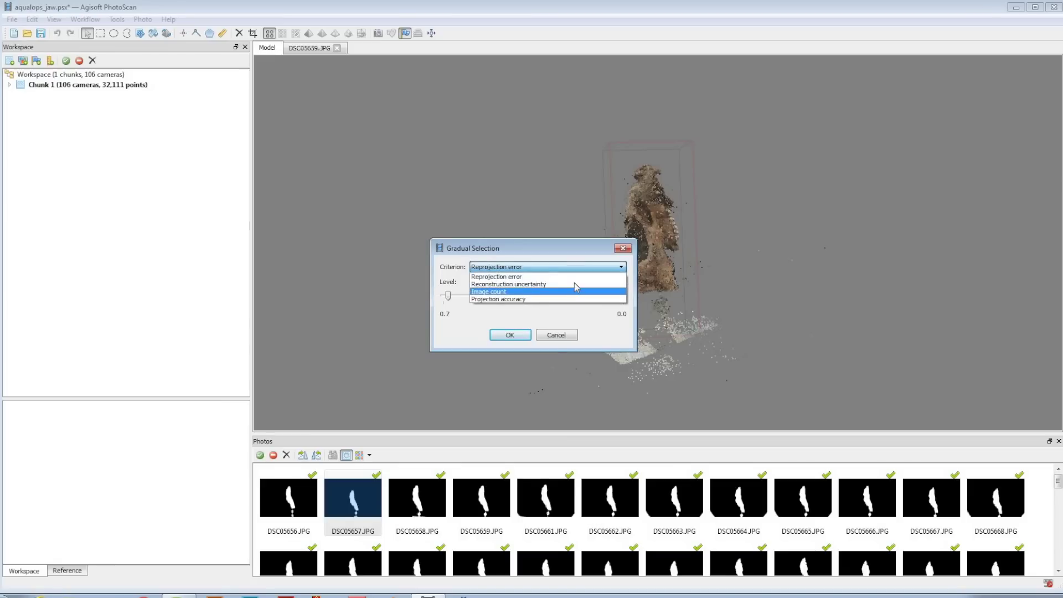
{"action": "left_click", "coordinate": [529, 283]}
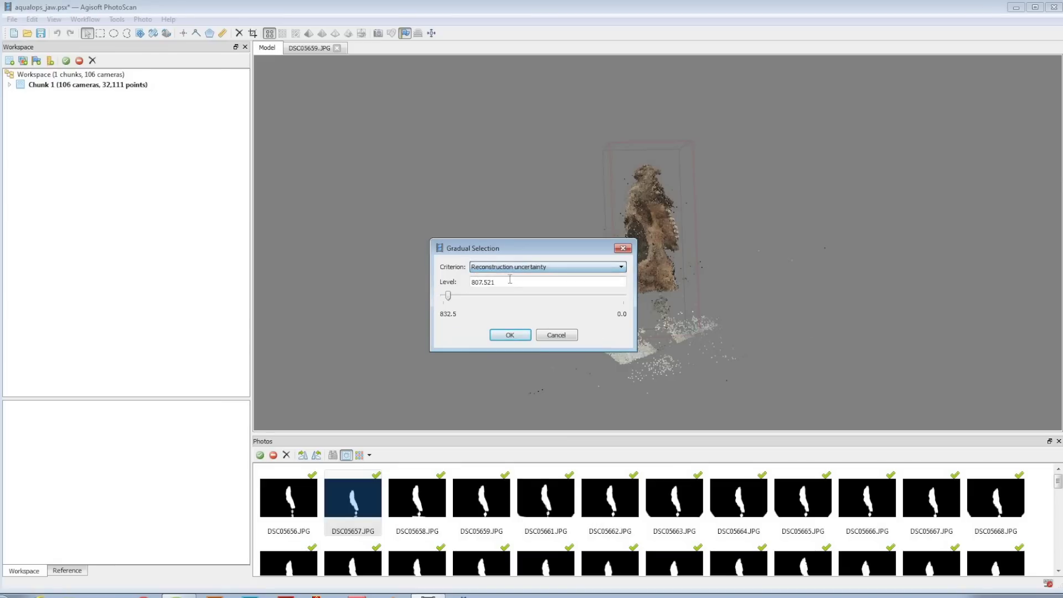
{"action": "key", "text": "Tab"}
{"action": "type", "text": "20"}
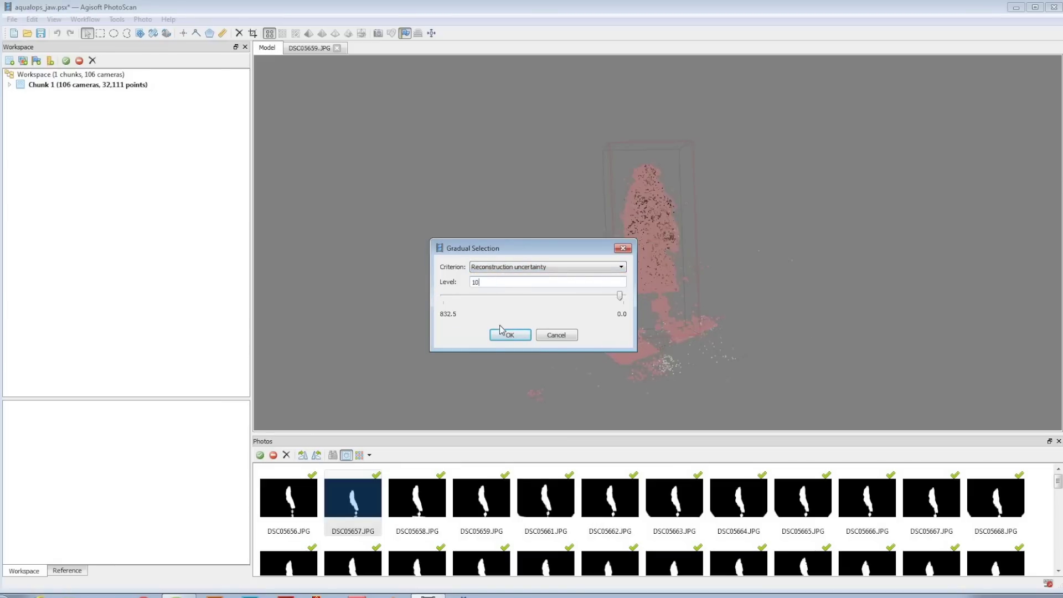
{"action": "left_click", "coordinate": [510, 335]}
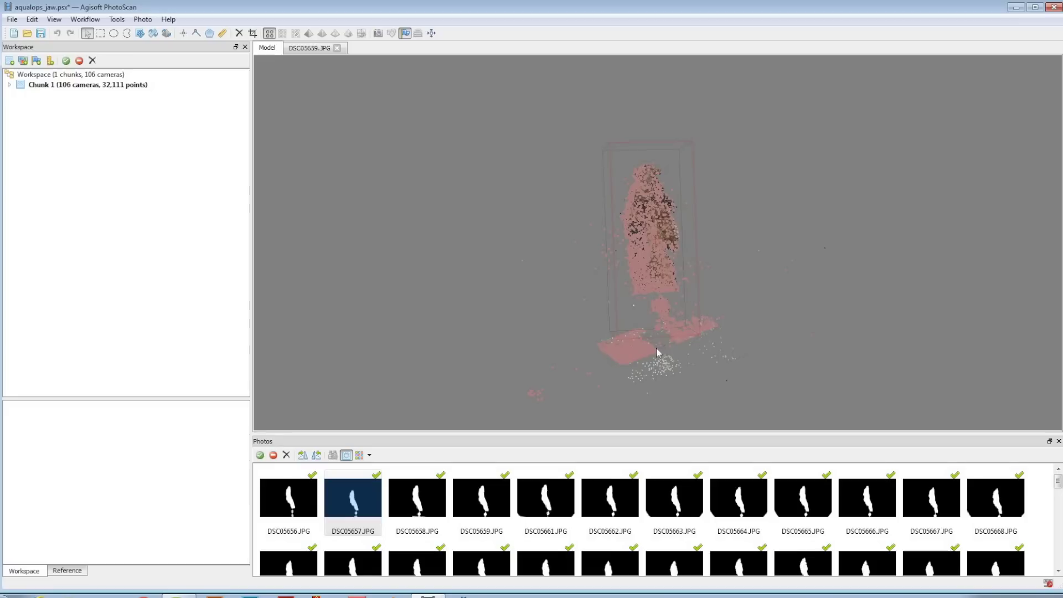
{"action": "left_click_drag", "start_coordinate": [642, 305], "coordinate": [645, 334]}
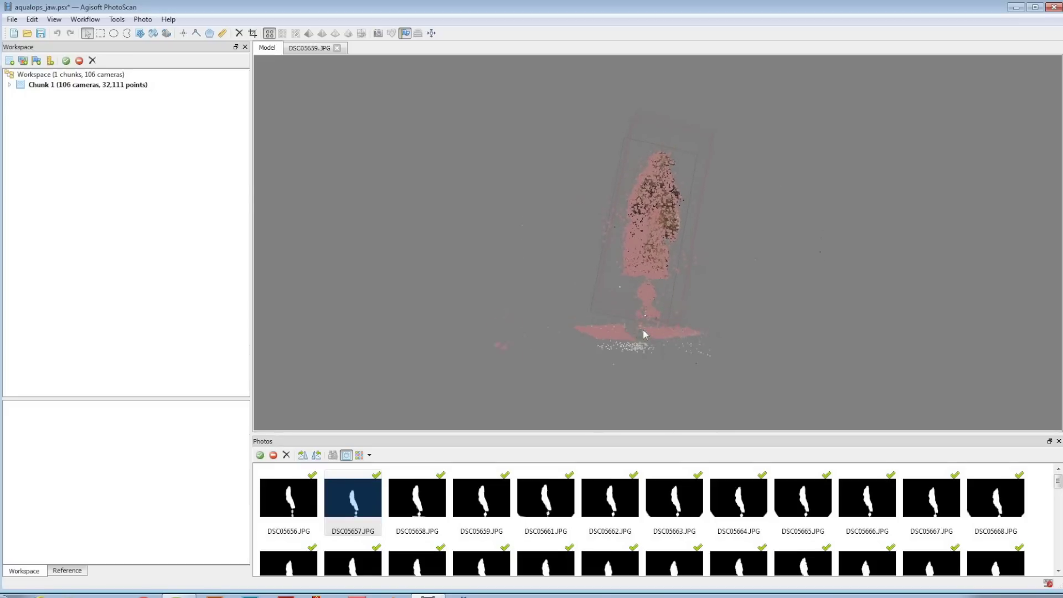
{"action": "left_click", "coordinate": [239, 34]}
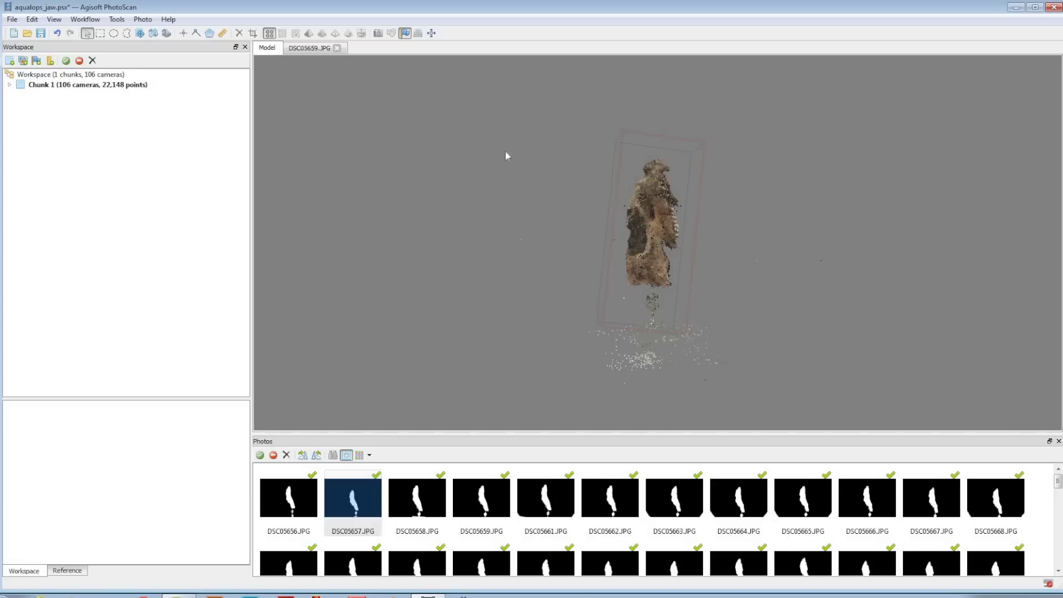
{"action": "left_click_drag", "start_coordinate": [640, 239], "coordinate": [631, 243]}
Step: Select and delete points with reconstruction uncertainty above 10, leaving 18,141 points
{"action": "left_click", "coordinate": [31, 20]}
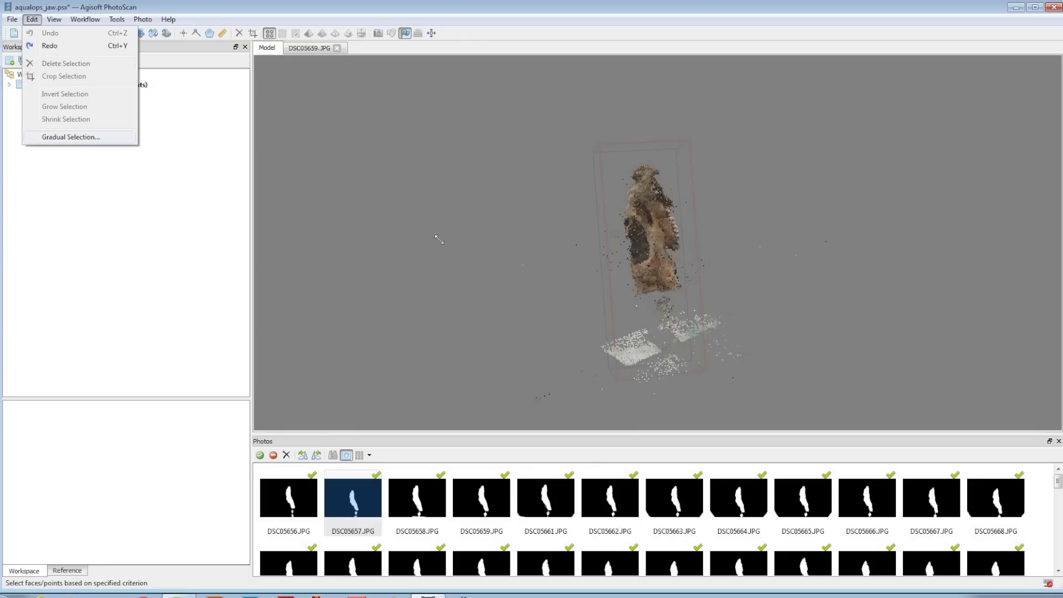
{"action": "left_click", "coordinate": [71, 136]}
{"action": "left_click", "coordinate": [481, 267]}
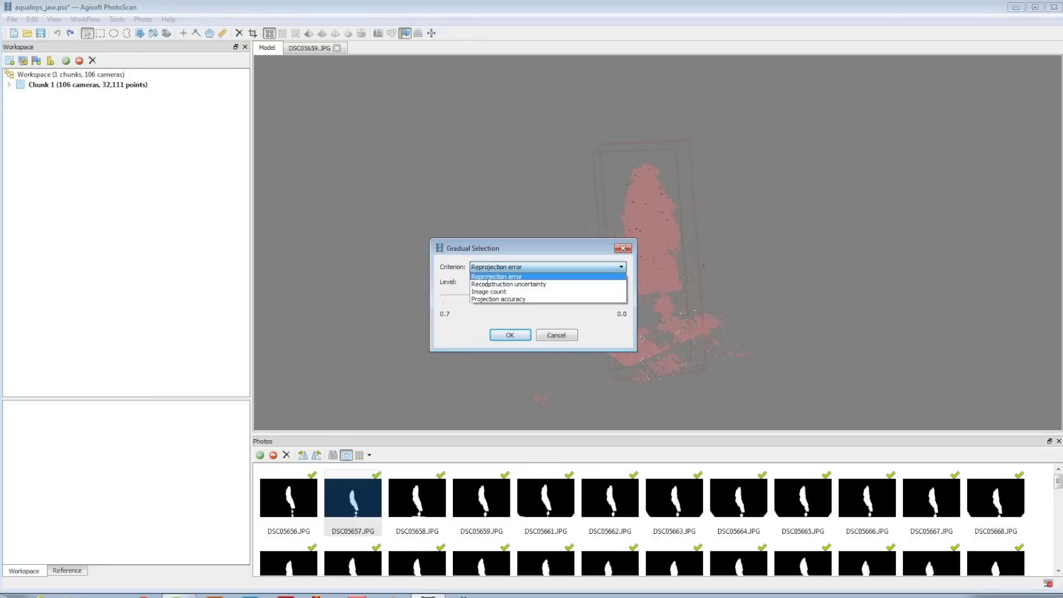
{"action": "left_click", "coordinate": [501, 283]}
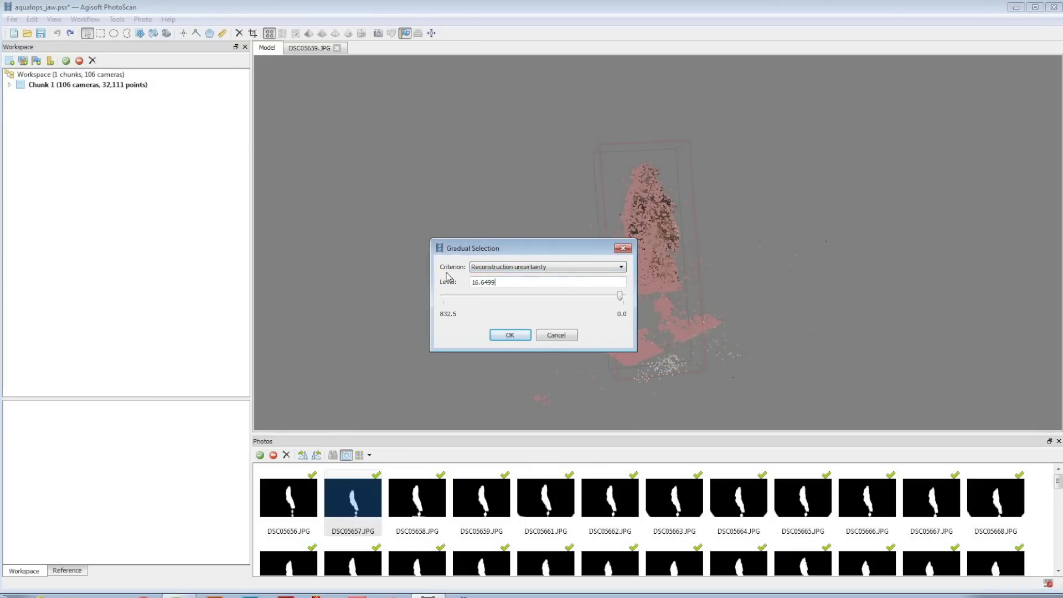
{"action": "key", "text": "ctrl+a"}
{"action": "type", "text": "10"}
{"action": "left_click", "coordinate": [509, 335]}
{"action": "left_click", "coordinate": [238, 32]}
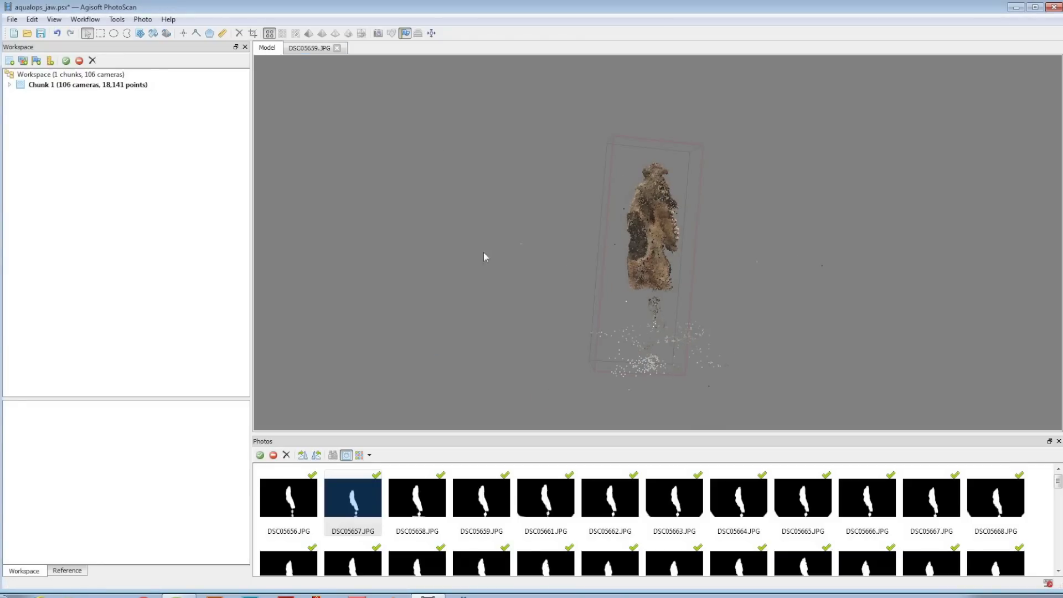
Step: Optimize the cameras, also fitting cx/cy, k1–k4, p1, p2 and b2
{"action": "left_click", "coordinate": [67, 571]}
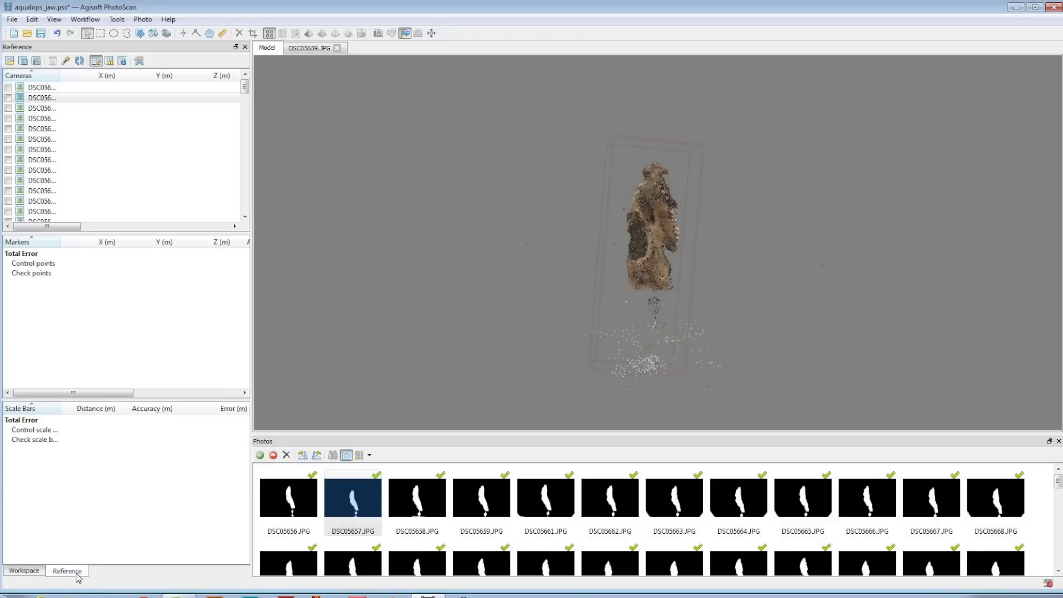
{"action": "left_click", "coordinate": [66, 60]}
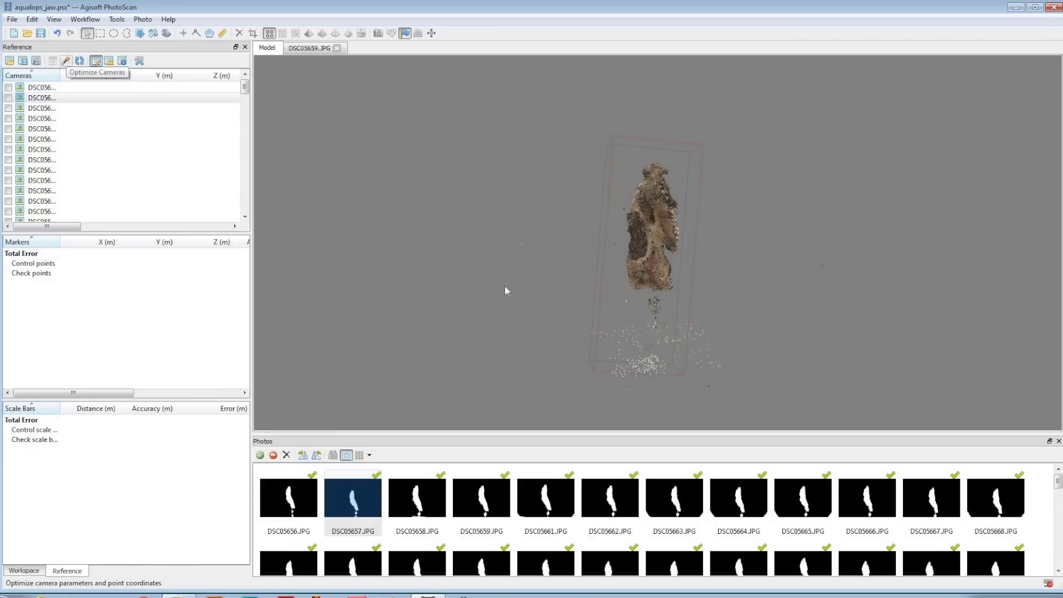
{"action": "left_click", "coordinate": [456, 210]}
{"action": "left_click", "coordinate": [457, 224]}
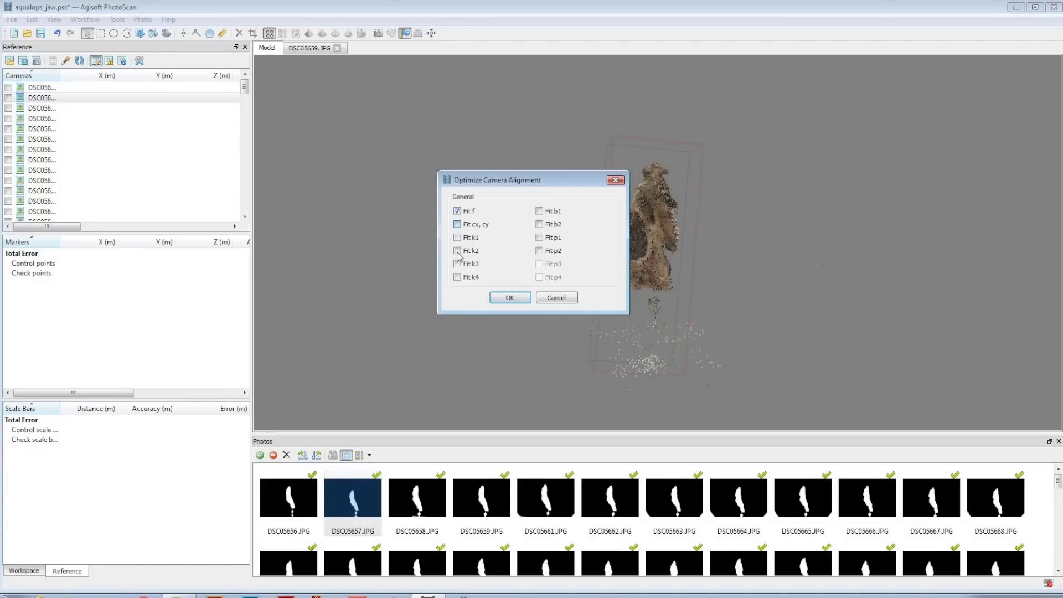
{"action": "left_click", "coordinate": [456, 238]}
{"action": "left_click", "coordinate": [456, 264]}
{"action": "left_click", "coordinate": [457, 277]}
{"action": "left_click", "coordinate": [539, 237]}
{"action": "left_click", "coordinate": [539, 224]}
{"action": "left_click", "coordinate": [539, 250]}
{"action": "left_click", "coordinate": [510, 298]}
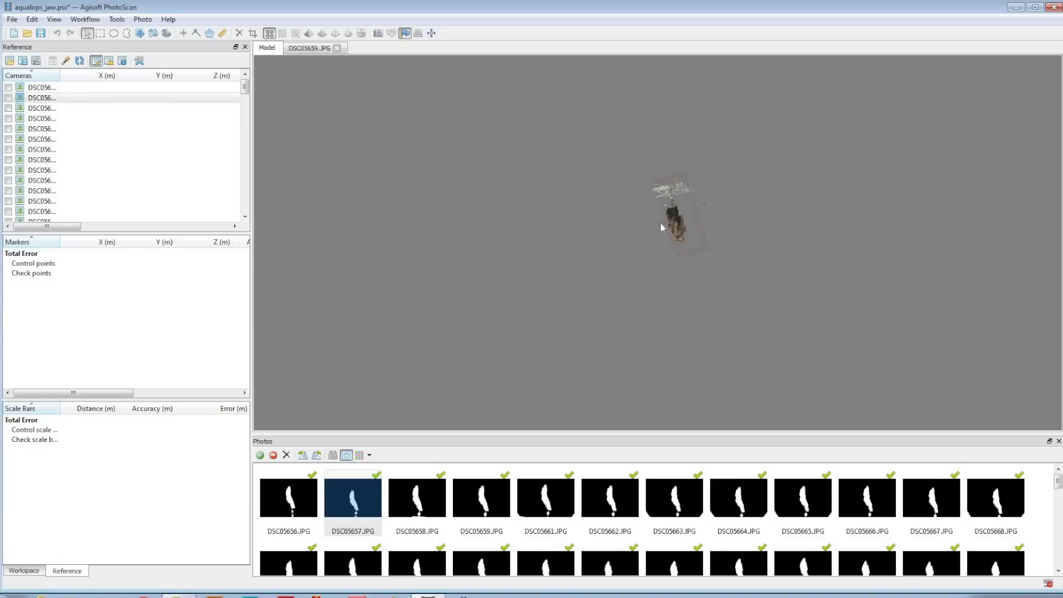
Step: Select sparse points with projection accuracy above level 10 and delete them
{"action": "left_click_drag", "start_coordinate": [613, 190], "coordinate": [615, 261]}
{"action": "scroll", "coordinate": [588, 254], "scroll_direction": "up", "scroll_amount": 5}
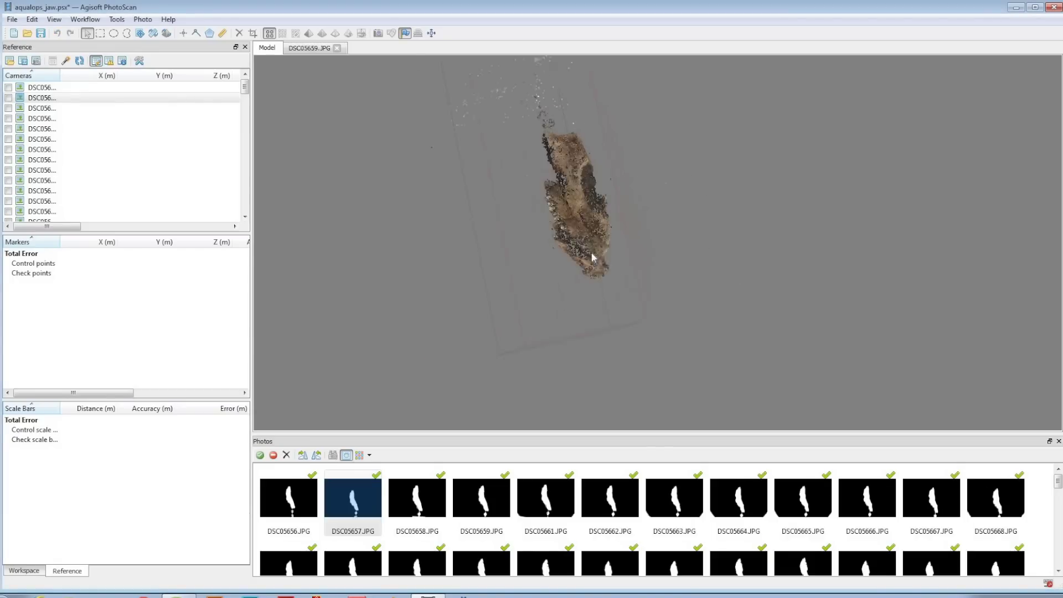
{"action": "left_click_drag", "start_coordinate": [557, 224], "coordinate": [578, 182]}
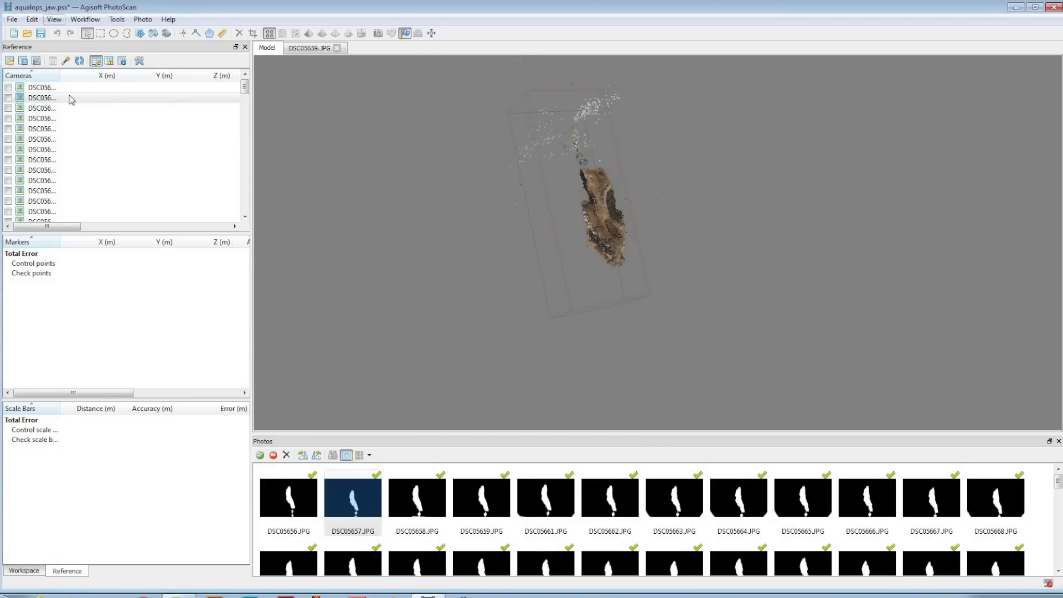
{"action": "left_click", "coordinate": [32, 19]}
{"action": "left_click", "coordinate": [70, 136]}
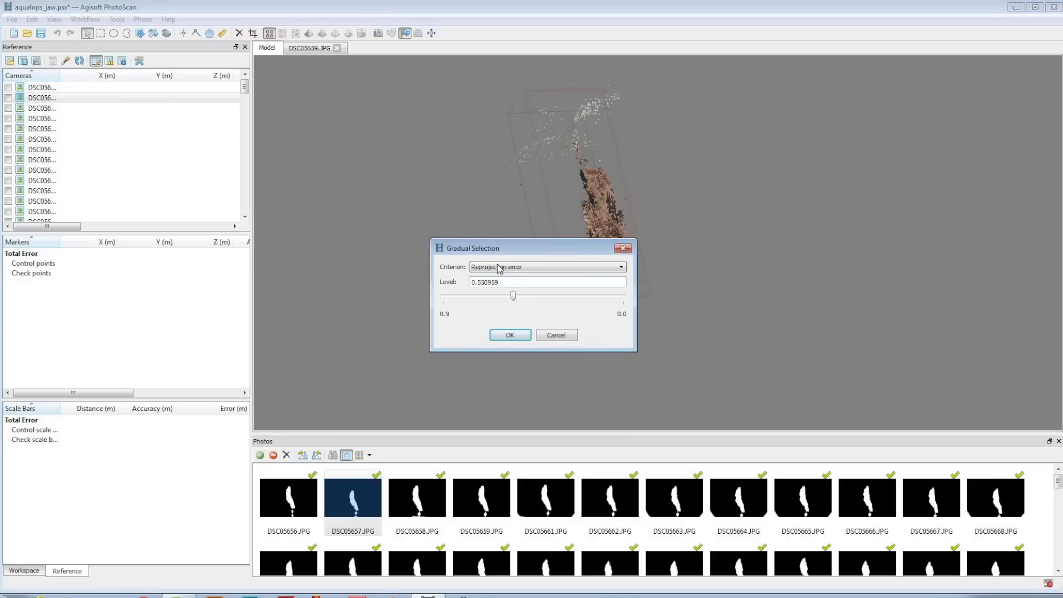
{"action": "left_click", "coordinate": [500, 266]}
{"action": "left_click", "coordinate": [506, 298]}
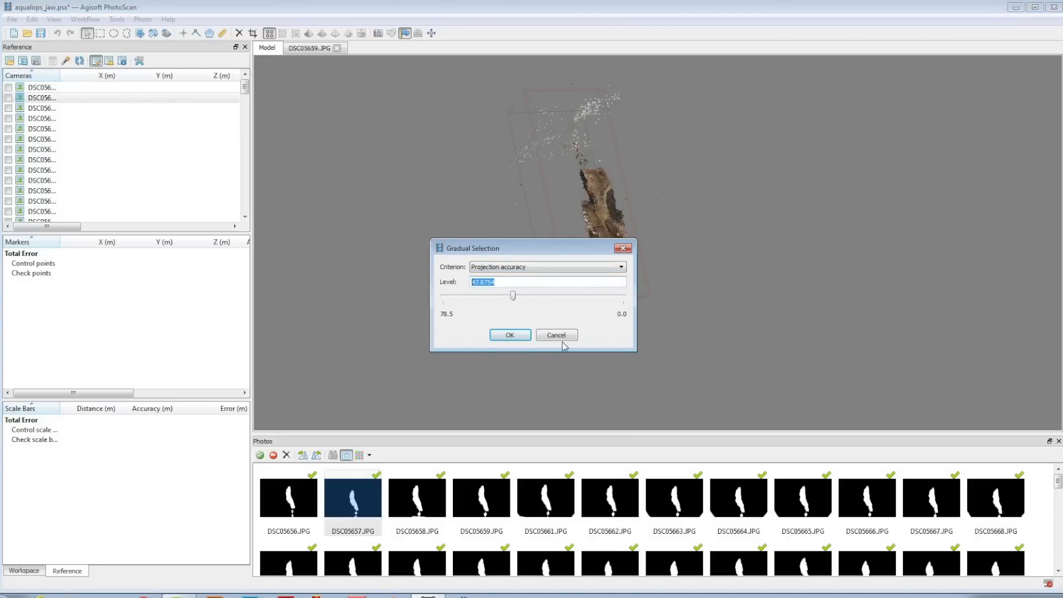
{"action": "type", "text": "10"}
{"action": "key", "text": "Return"}
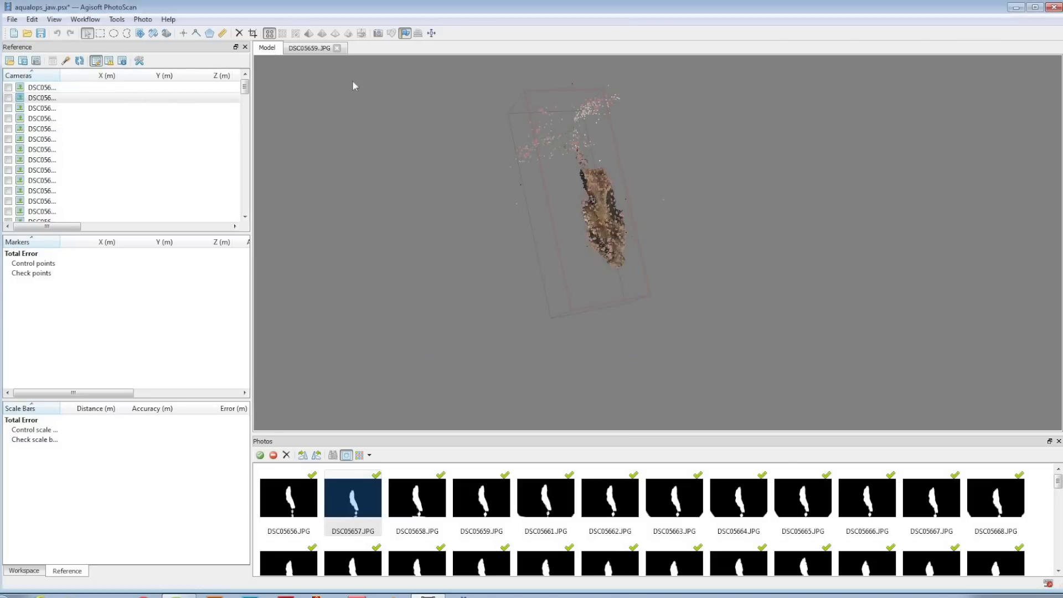
{"action": "left_click", "coordinate": [239, 34]}
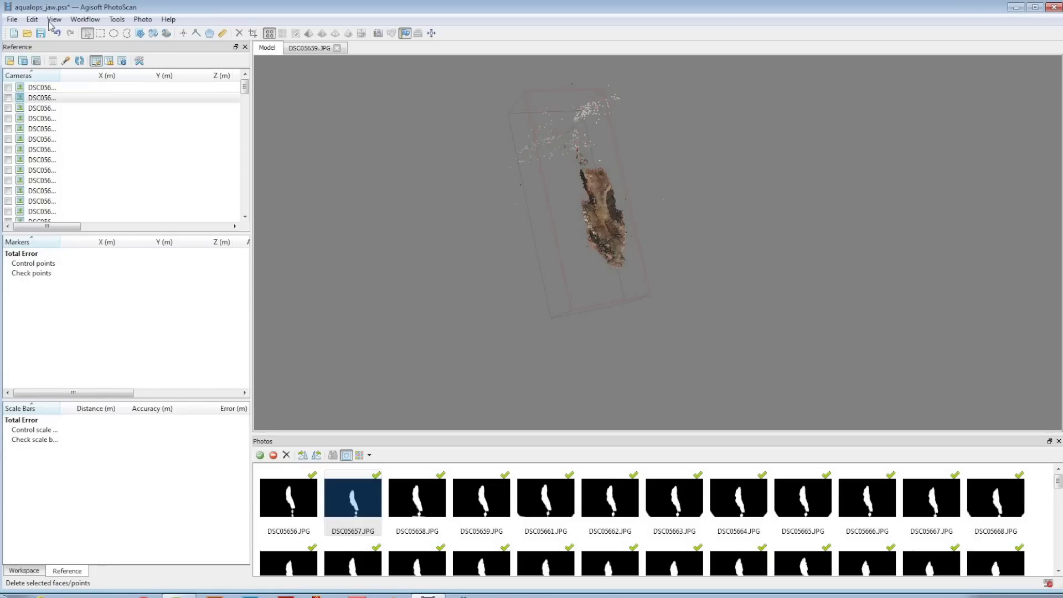
Step: Use Gradual Selection to select points with reprojection error above level 1
{"action": "left_click", "coordinate": [32, 18]}
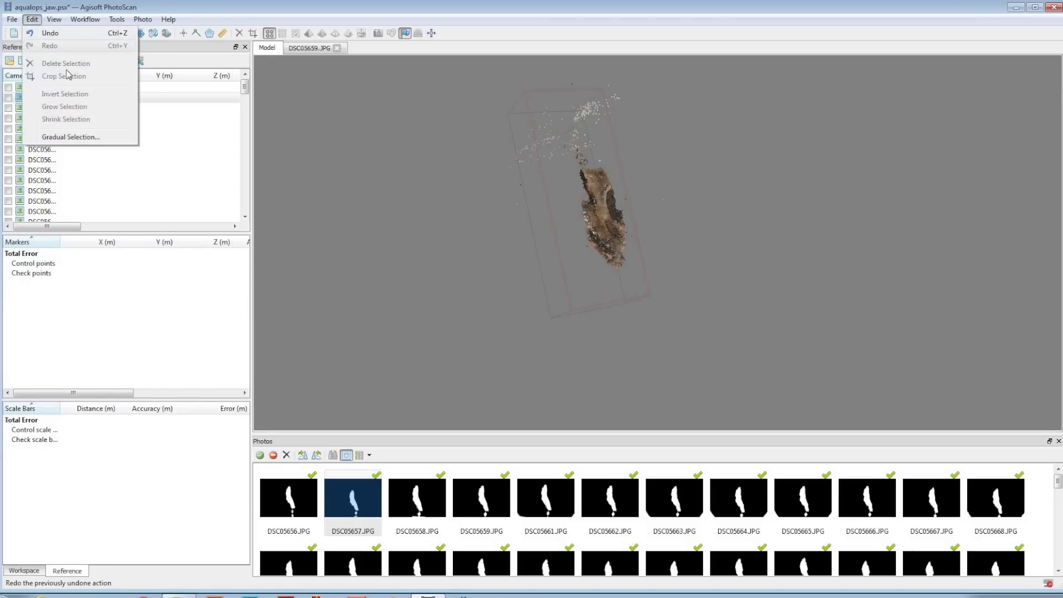
{"action": "key", "text": "Down"}
{"action": "key", "text": "Return"}
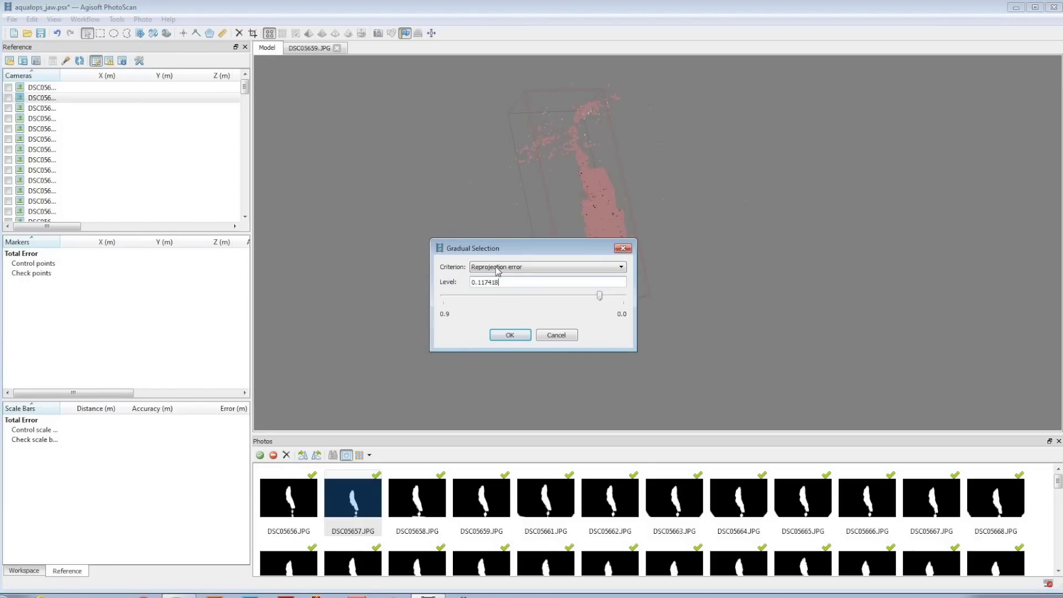
{"action": "left_click", "coordinate": [499, 267]}
{"action": "left_click", "coordinate": [414, 254]}
{"action": "type", "text": "1"}
{"action": "left_click", "coordinate": [510, 335]}
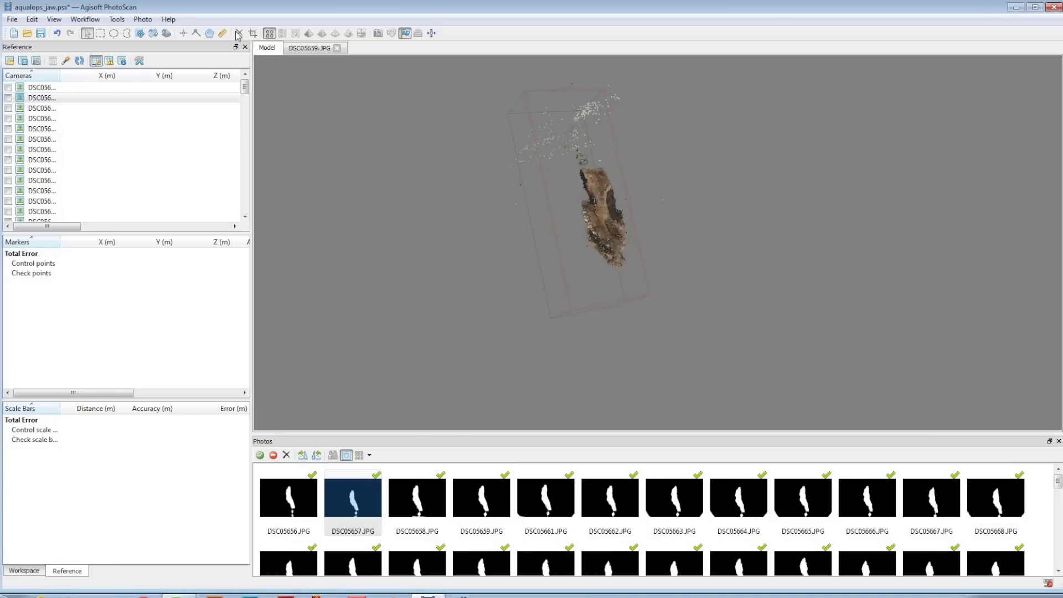
{"action": "left_click_drag", "start_coordinate": [571, 264], "coordinate": [669, 282]}
Step: Toggle Resize Region, then lasso stray points beside the jaw with Free-Form Selection
{"action": "left_click", "coordinate": [142, 34]}
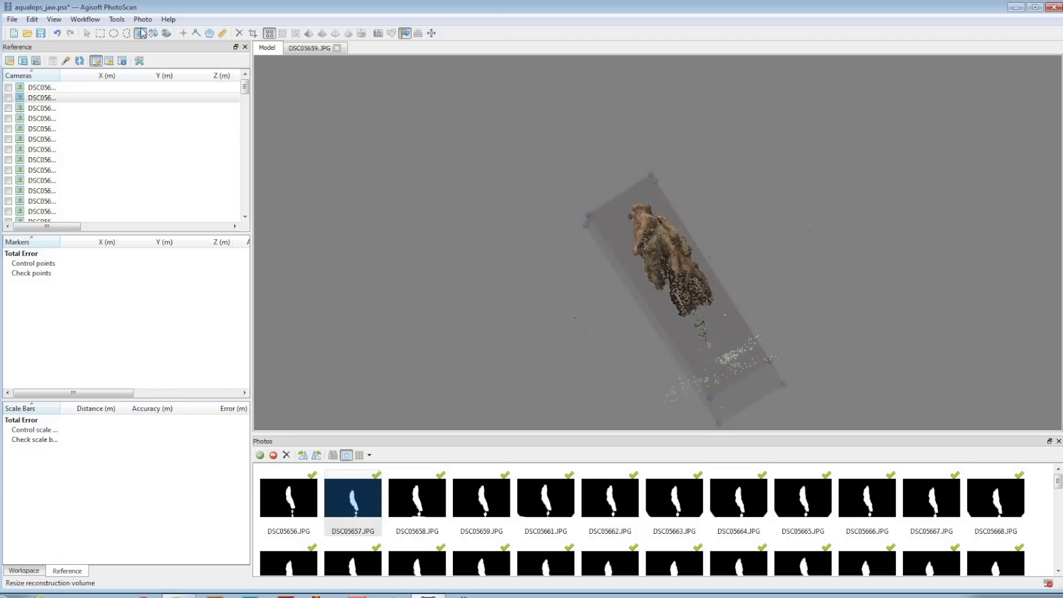
{"action": "left_click", "coordinate": [88, 34]}
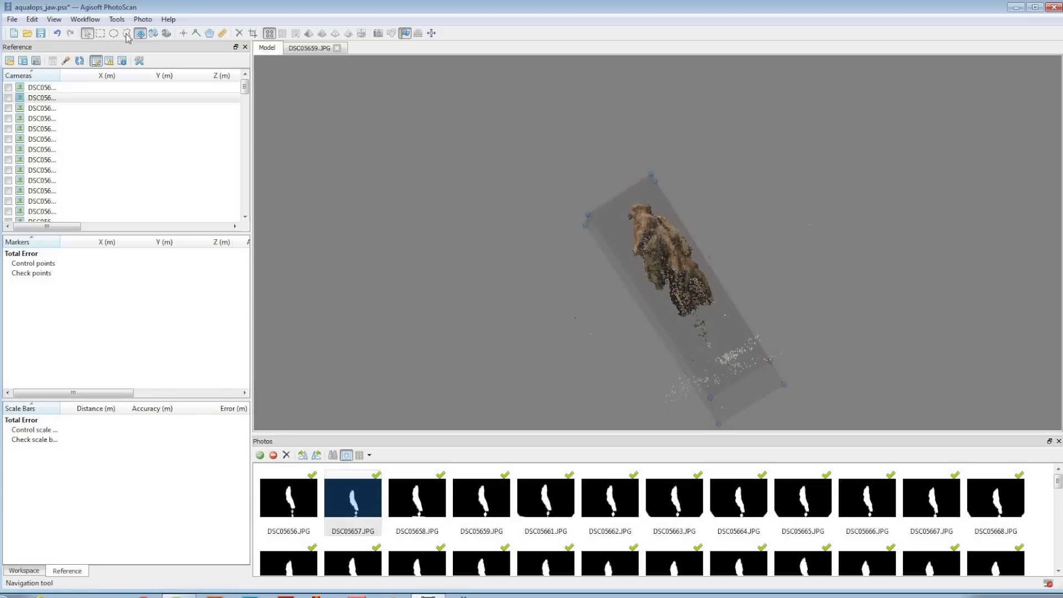
{"action": "key", "text": "space"}
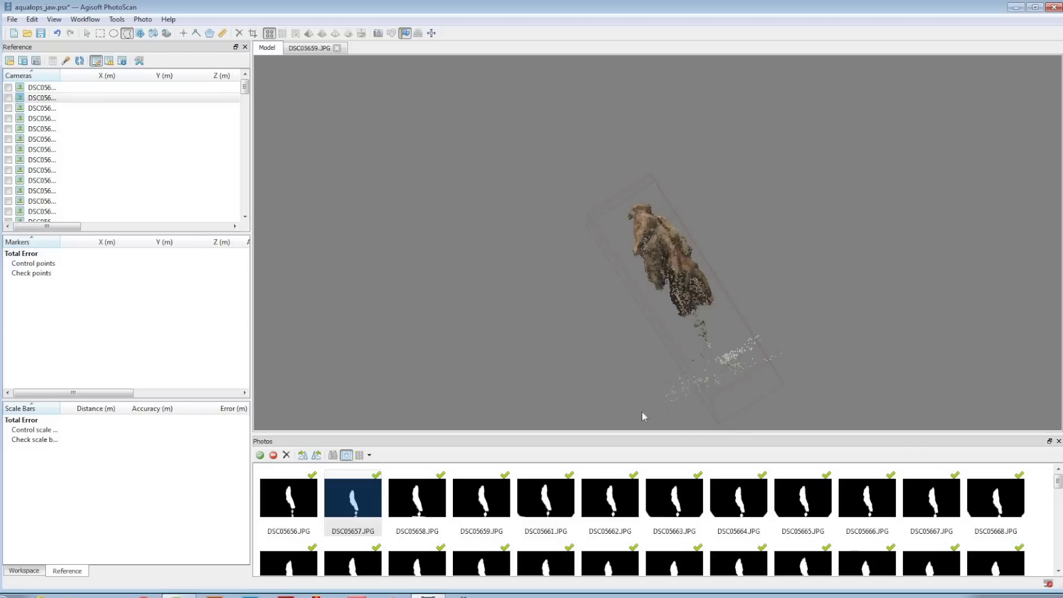
{"action": "left_click_drag", "start_coordinate": [642, 412], "coordinate": [551, 161]}
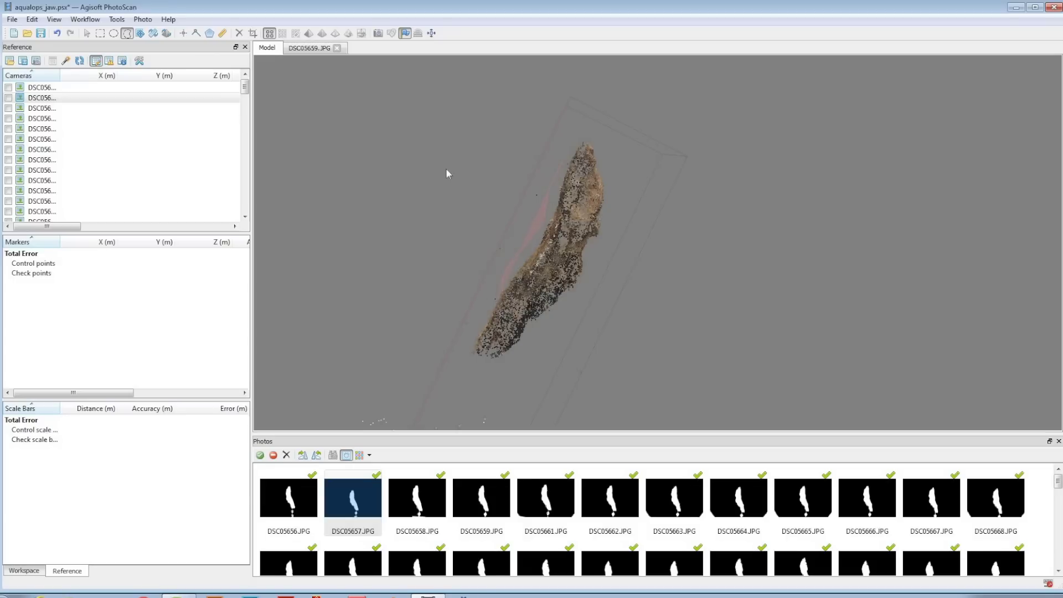
{"action": "mouse_move", "coordinate": [446, 171]}
{"action": "left_mouse_down"}
{"action": "mouse_move", "coordinate": [535, 177]}
{"action": "mouse_move", "coordinate": [568, 198]}
{"action": "left_mouse_up"}
{"action": "left_click_drag", "start_coordinate": [531, 164], "coordinate": [559, 147]}
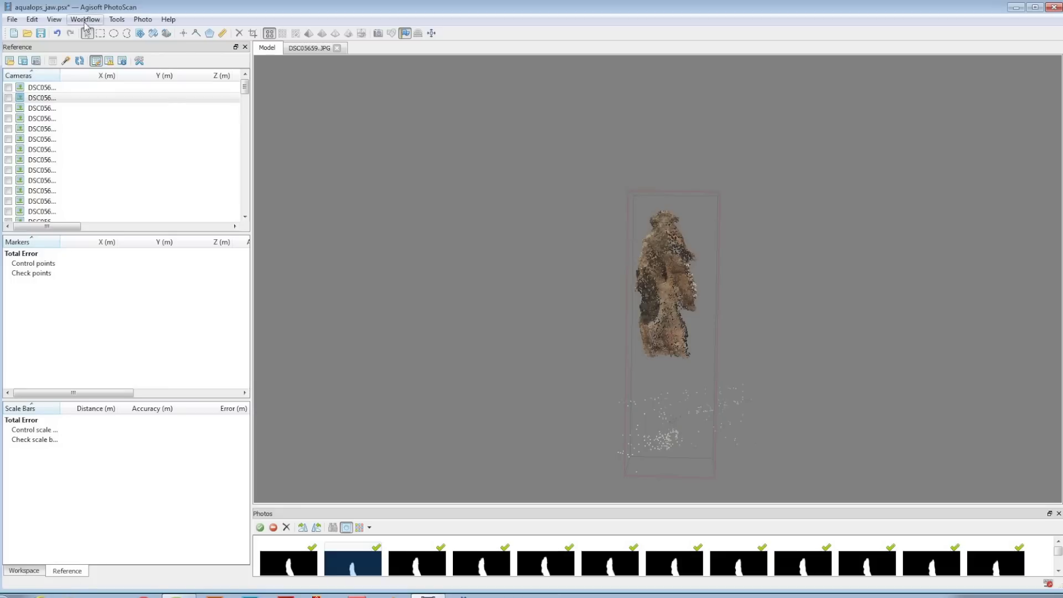
Step: Run Build Dense Cloud with High quality and Aggressive depth filtering
{"action": "left_click", "coordinate": [85, 19]}
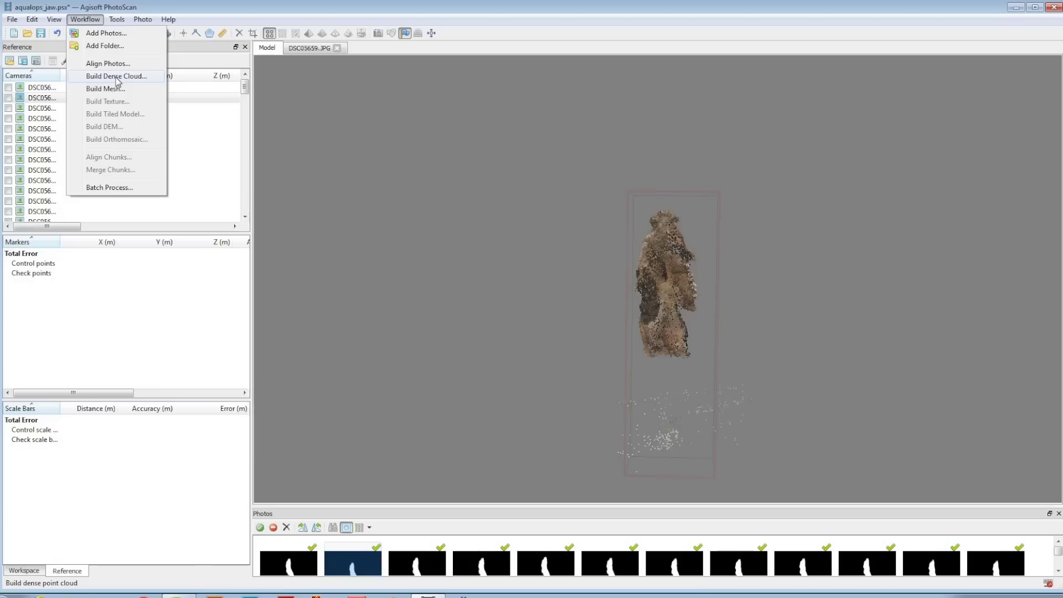
{"action": "left_click", "coordinate": [117, 78]}
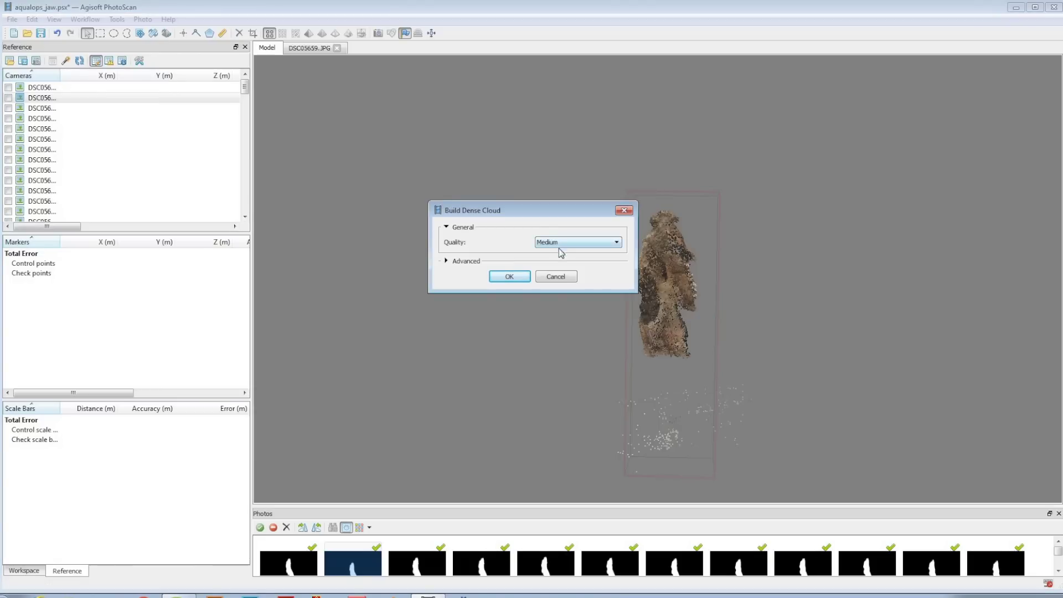
{"action": "left_click", "coordinate": [559, 245]}
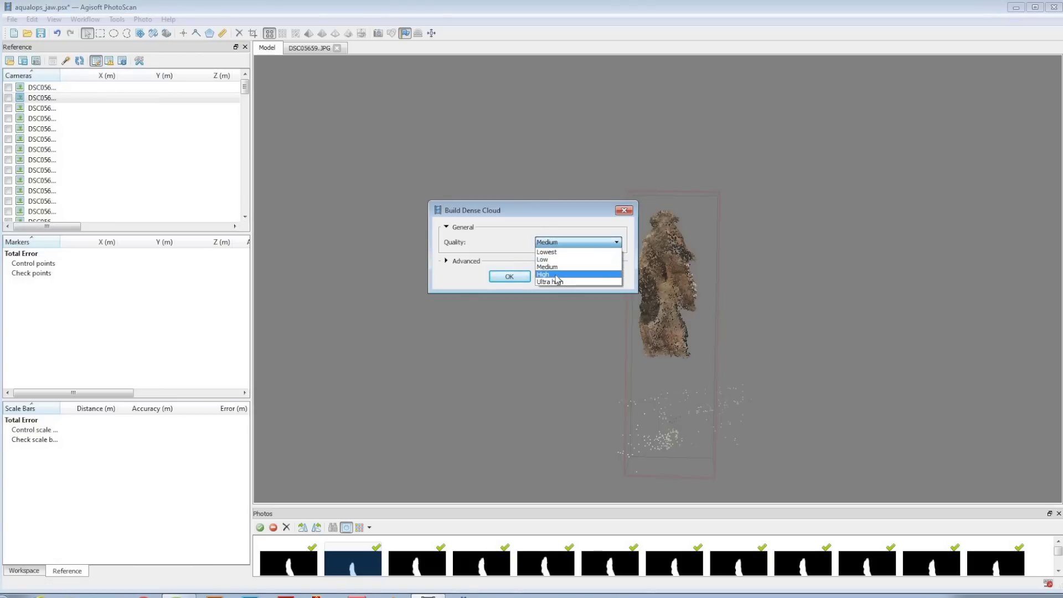
{"action": "left_click", "coordinate": [557, 274]}
{"action": "left_click", "coordinate": [477, 261]}
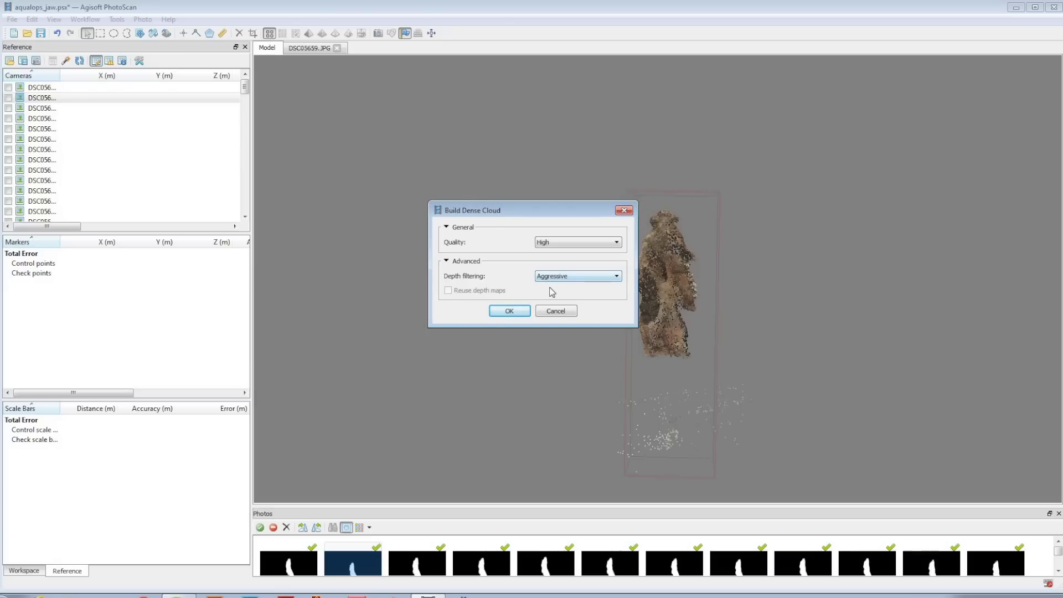
{"action": "left_click", "coordinate": [509, 311]}
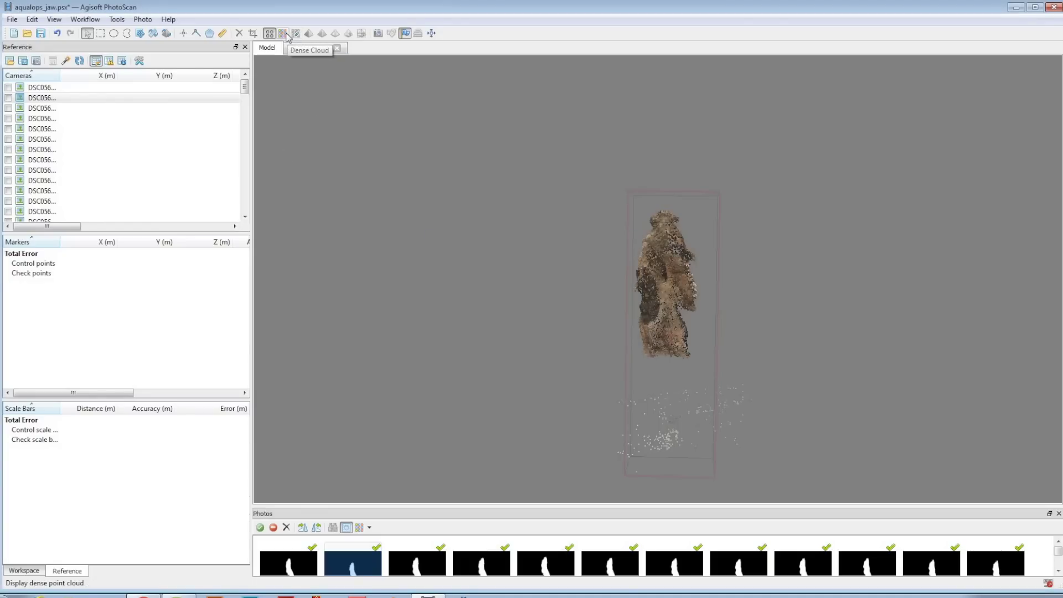
Step: Display the dense cloud and orbit to an oblique top view of the jaw
{"action": "left_click", "coordinate": [284, 33]}
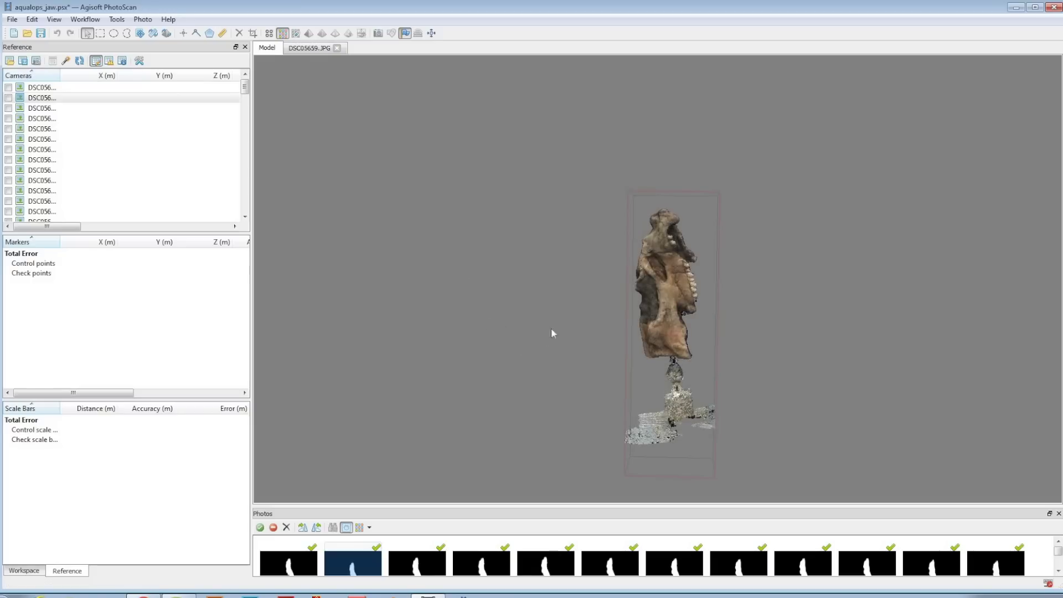
{"action": "left_click_drag", "start_coordinate": [680, 323], "coordinate": [620, 284]}
Step: Zoom in and delete stray dense points lassoed along the jaw's lower edge
{"action": "scroll", "coordinate": [616, 285], "scroll_direction": "up", "scroll_amount": 6}
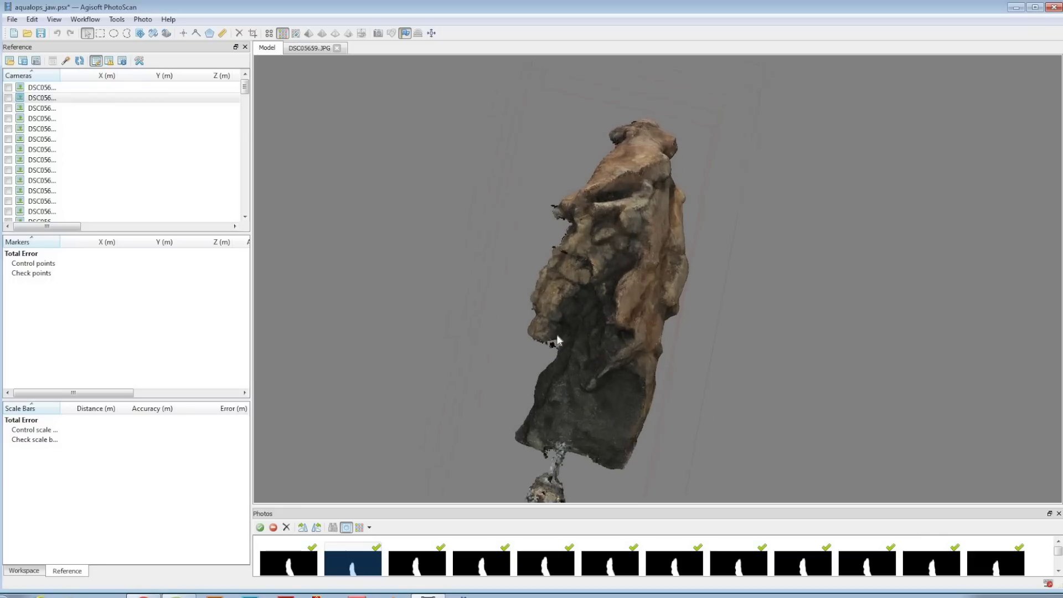
{"action": "scroll", "coordinate": [557, 307], "scroll_direction": "up", "scroll_amount": 2}
{"action": "left_click_drag", "start_coordinate": [527, 239], "coordinate": [586, 249]}
{"action": "left_click", "coordinate": [127, 32]}
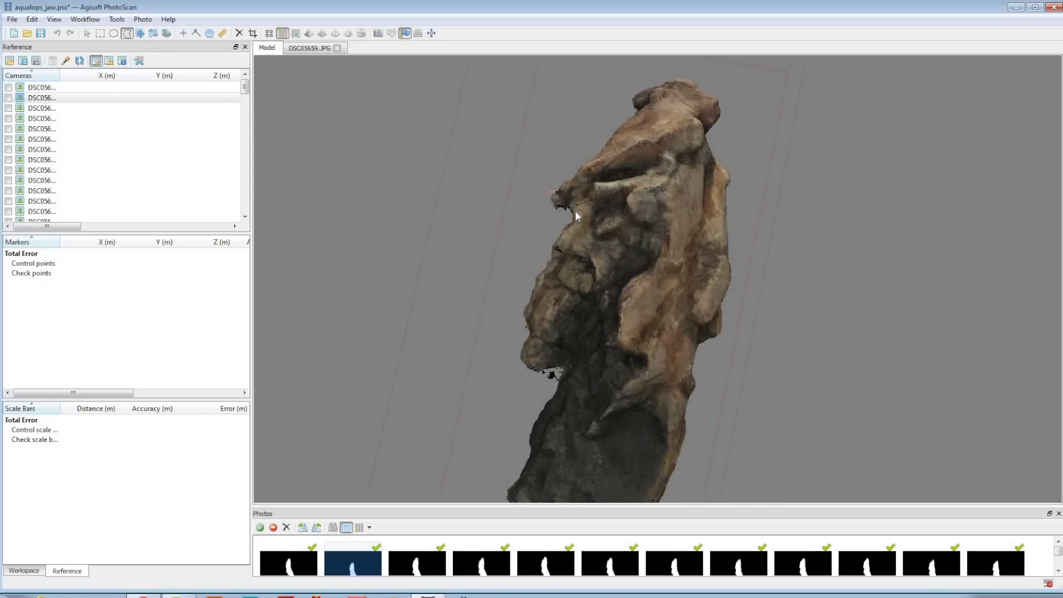
{"action": "left_click_drag", "start_coordinate": [556, 285], "coordinate": [553, 383]}
{"action": "key", "text": "Delete"}
{"action": "key", "text": "Delete"}
Step: Delete the stray points beneath the jaw, then reset the view to the whole model
{"action": "scroll", "coordinate": [542, 395], "scroll_direction": "up", "scroll_amount": 4}
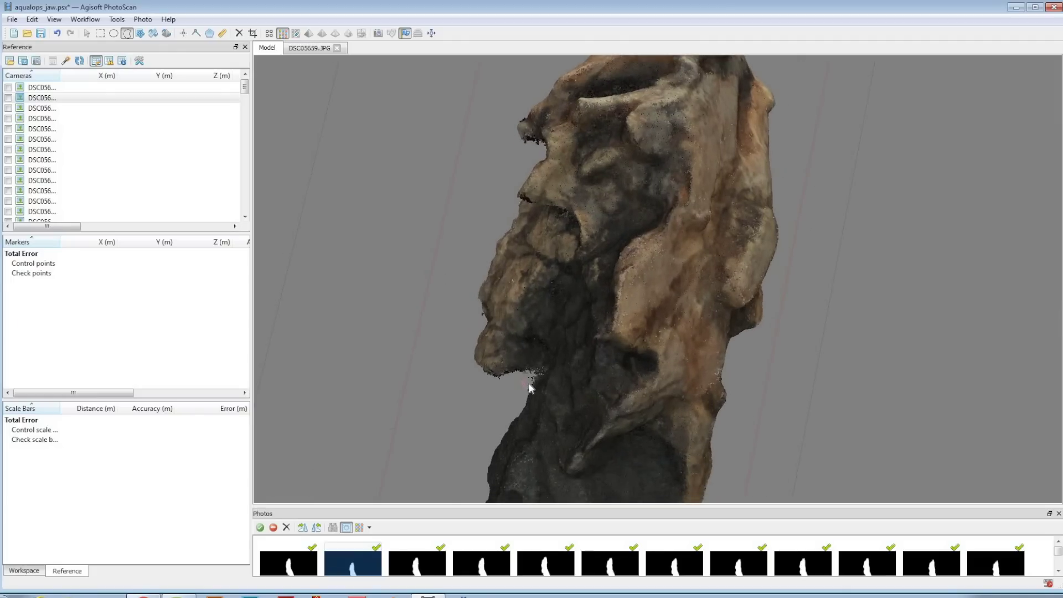
{"action": "key", "text": "Delete"}
{"action": "left_click_drag", "start_coordinate": [540, 381], "coordinate": [521, 396]}
{"action": "key", "text": "Delete"}
{"action": "key", "text": "0"}
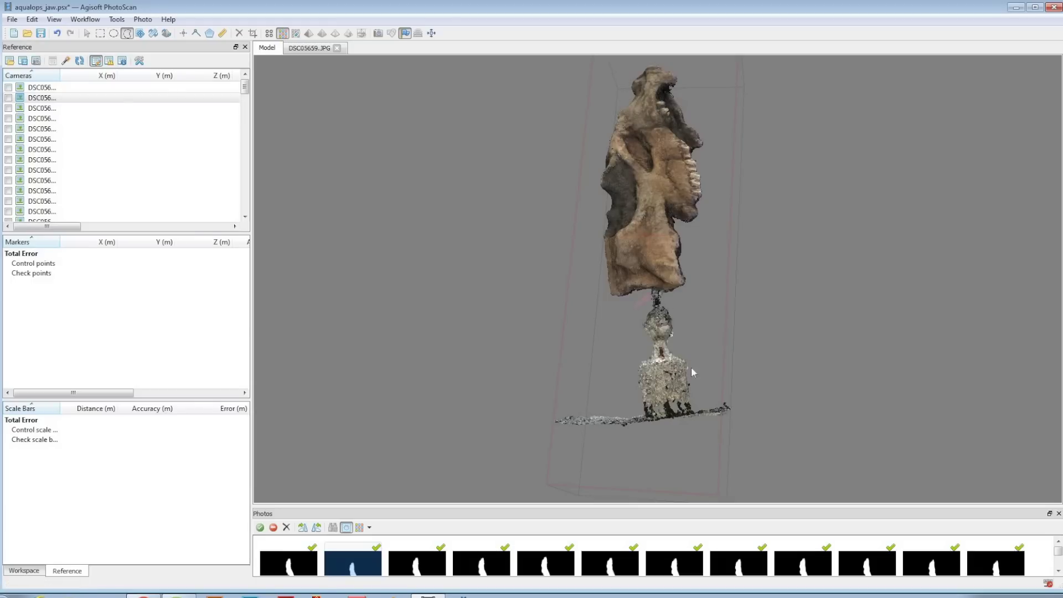
Step: Lasso the neck and stand below the jaw and delete those points
{"action": "mouse_move", "coordinate": [691, 366]}
{"action": "left_mouse_down"}
{"action": "mouse_move", "coordinate": [664, 399]}
{"action": "mouse_move", "coordinate": [625, 392]}
{"action": "left_mouse_up"}
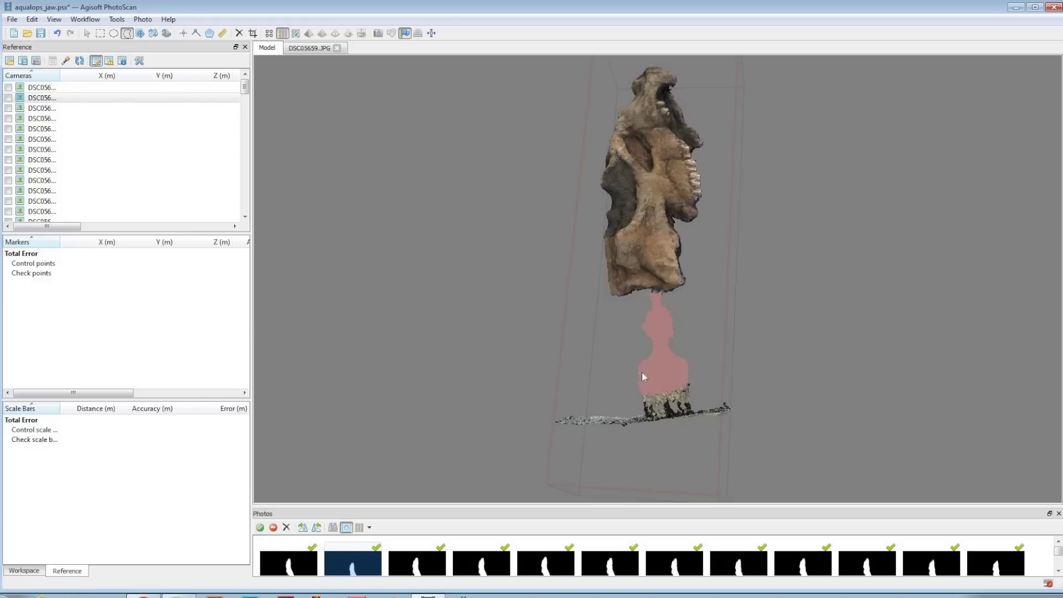
{"action": "key", "text": "Delete"}
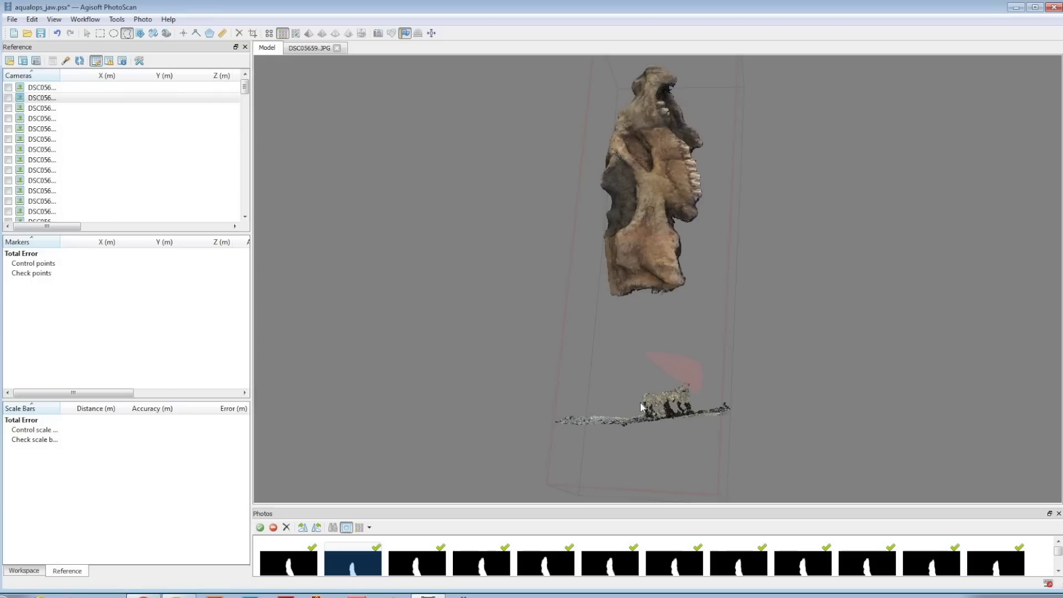
{"action": "key", "text": "Delete"}
{"action": "key", "text": "Delete"}
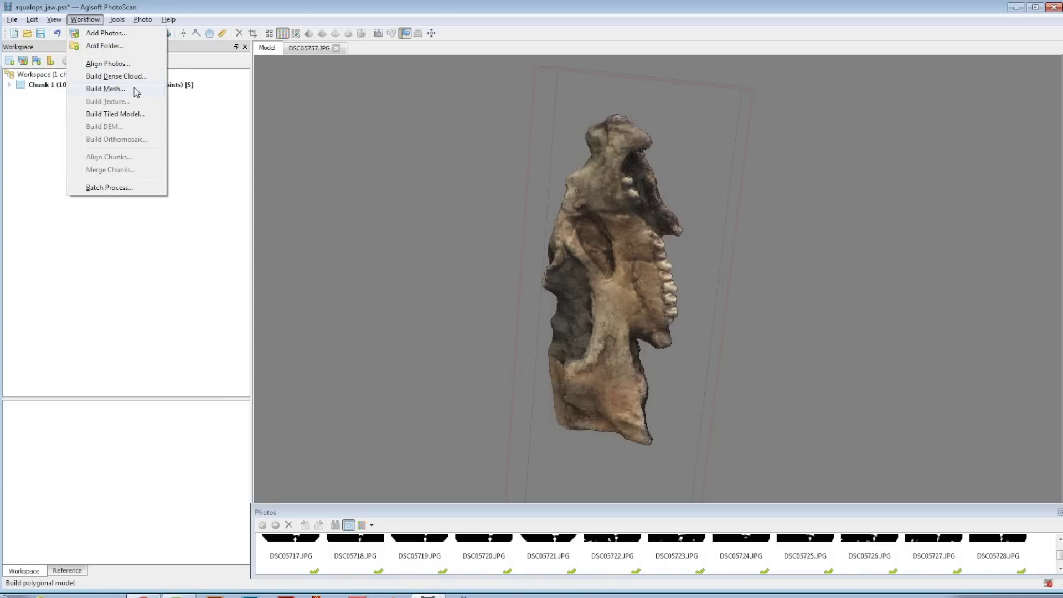
Step: Build a mesh with Arbitrary surface type from the Dense cloud, using all point classes
{"action": "left_click", "coordinate": [137, 89]}
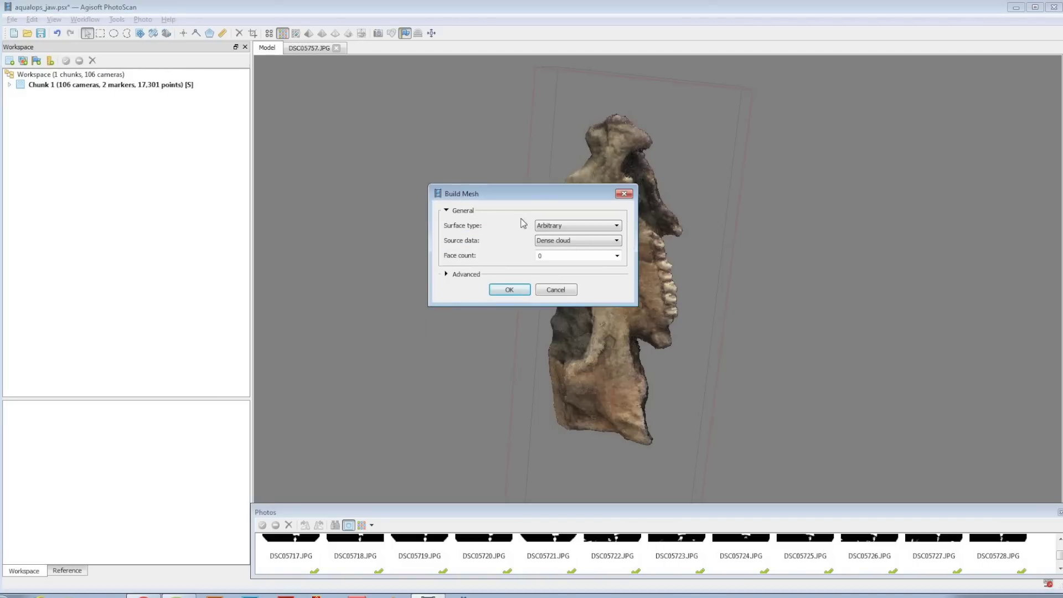
{"action": "left_click", "coordinate": [552, 228]}
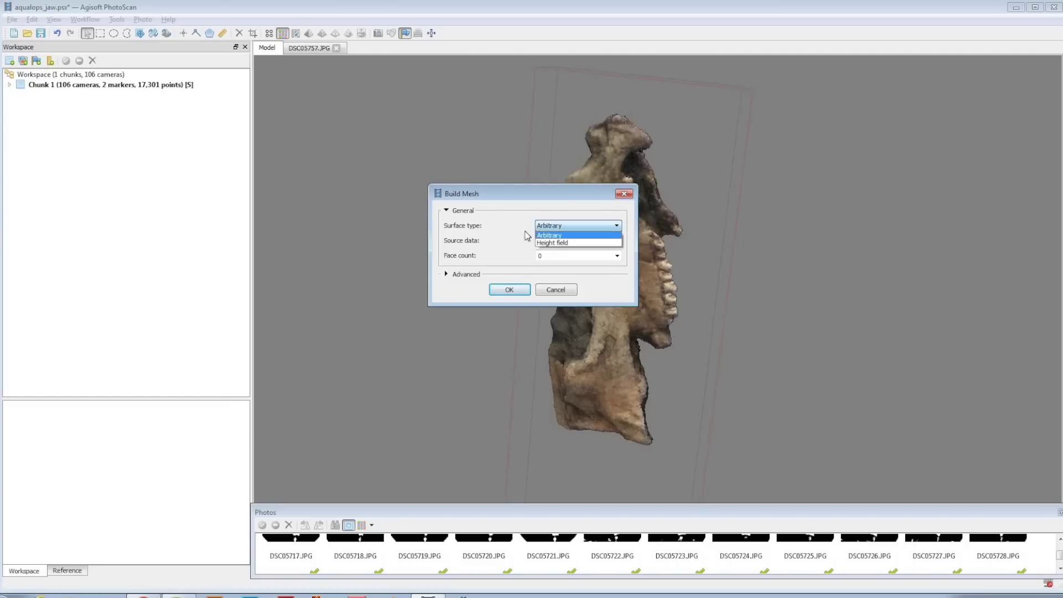
{"action": "left_click", "coordinate": [548, 232]}
{"action": "left_click", "coordinate": [547, 242]}
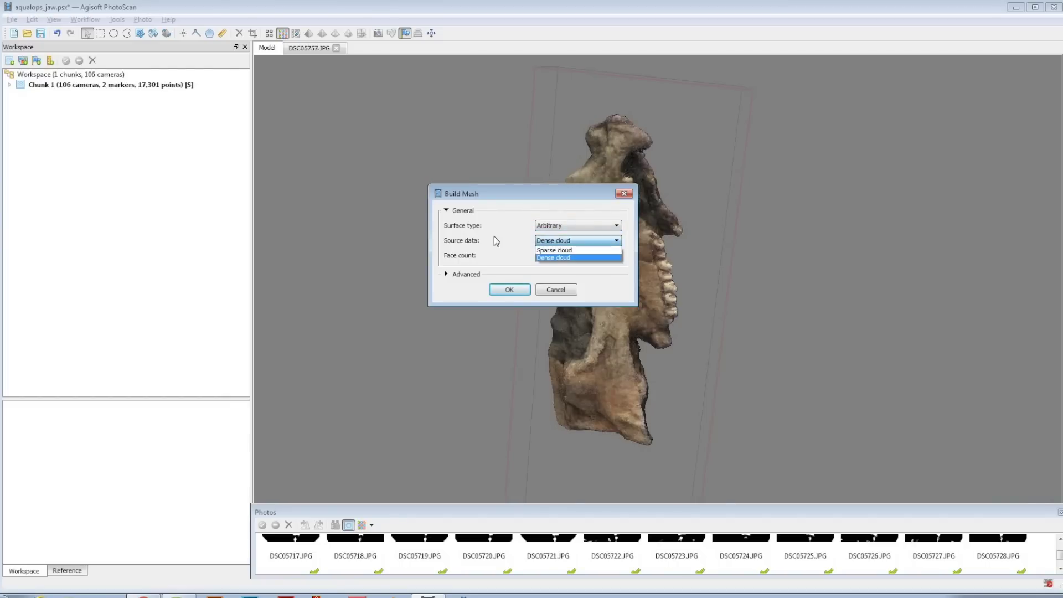
{"action": "left_click", "coordinate": [525, 270]}
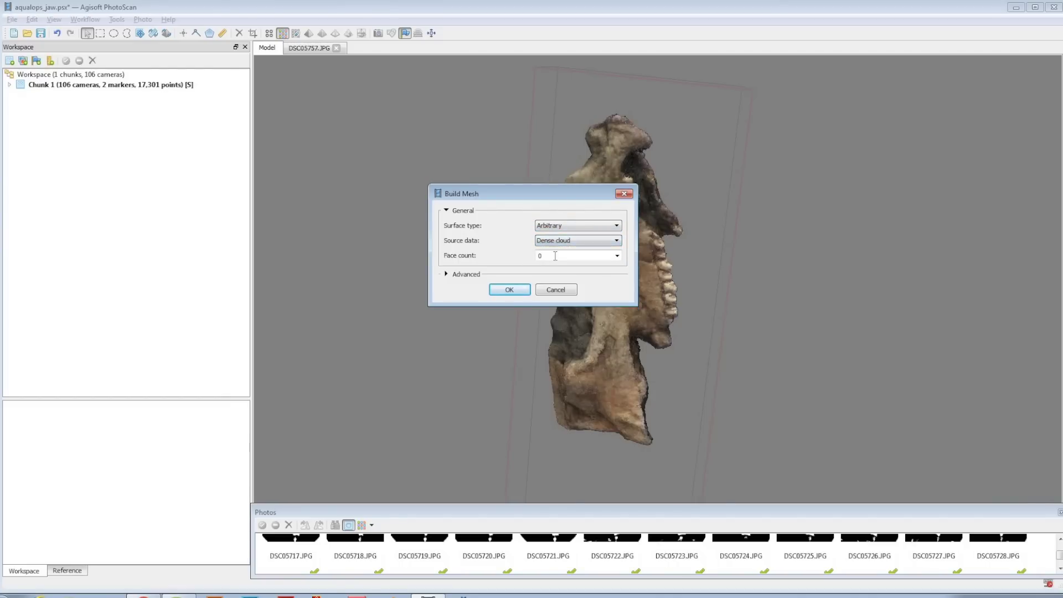
{"action": "left_click", "coordinate": [464, 274]}
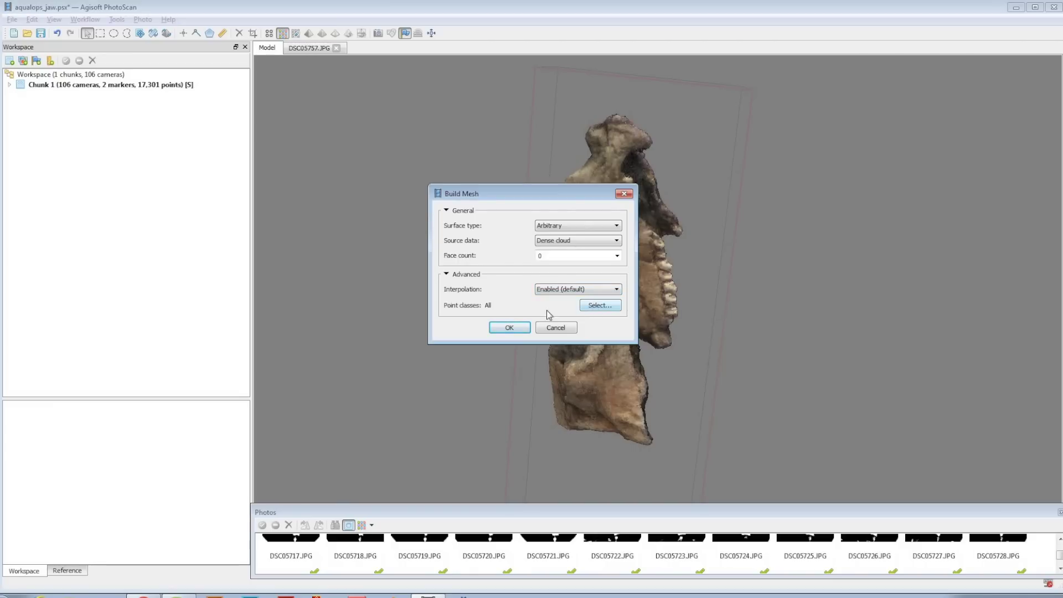
{"action": "left_click", "coordinate": [598, 306]}
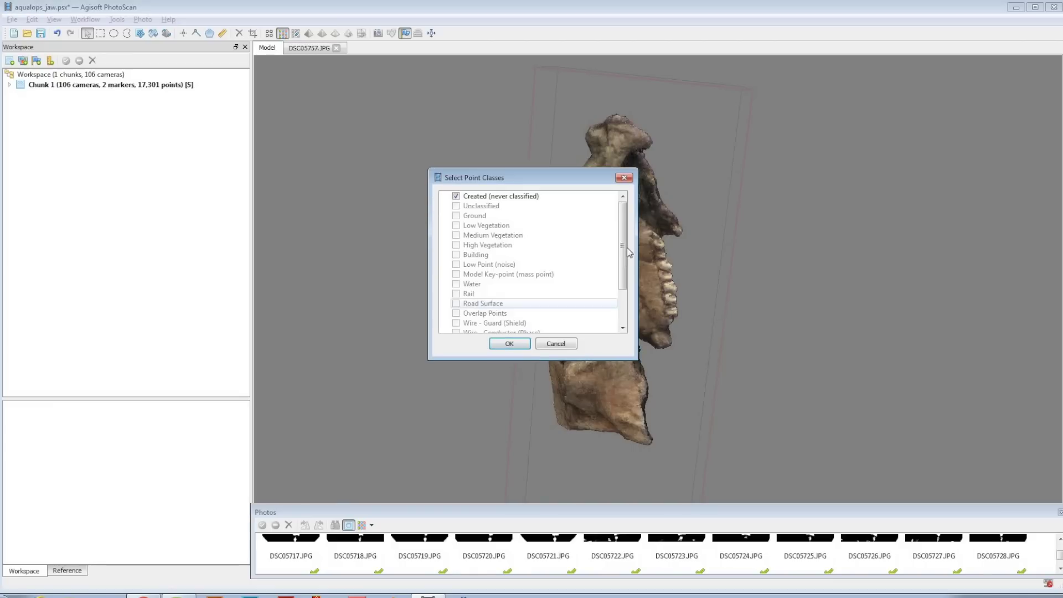
{"action": "left_click_drag", "start_coordinate": [625, 252], "coordinate": [623, 284]}
{"action": "key", "text": "Return"}
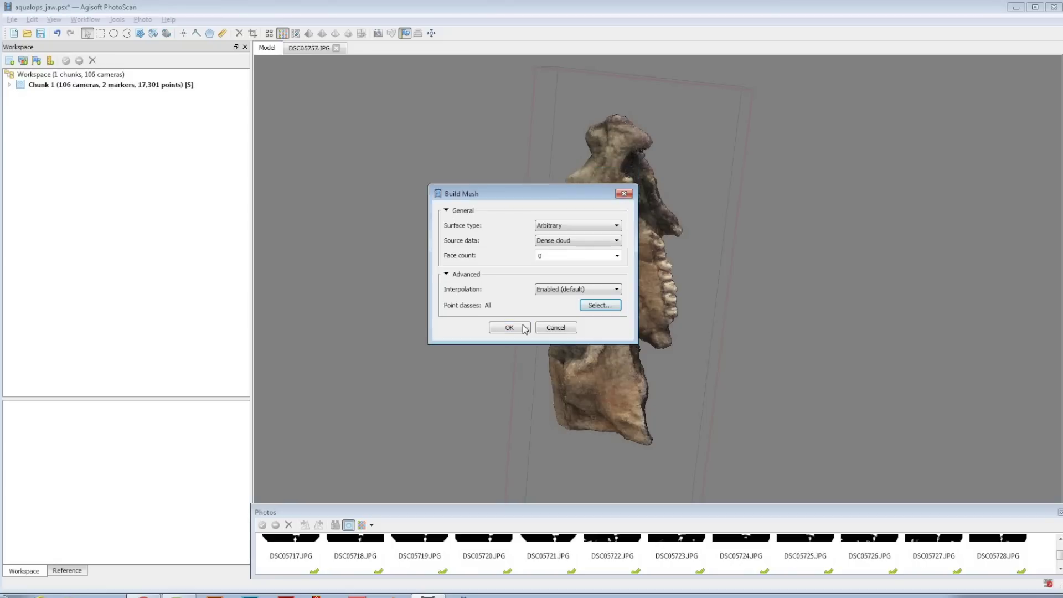
{"action": "left_click", "coordinate": [509, 328]}
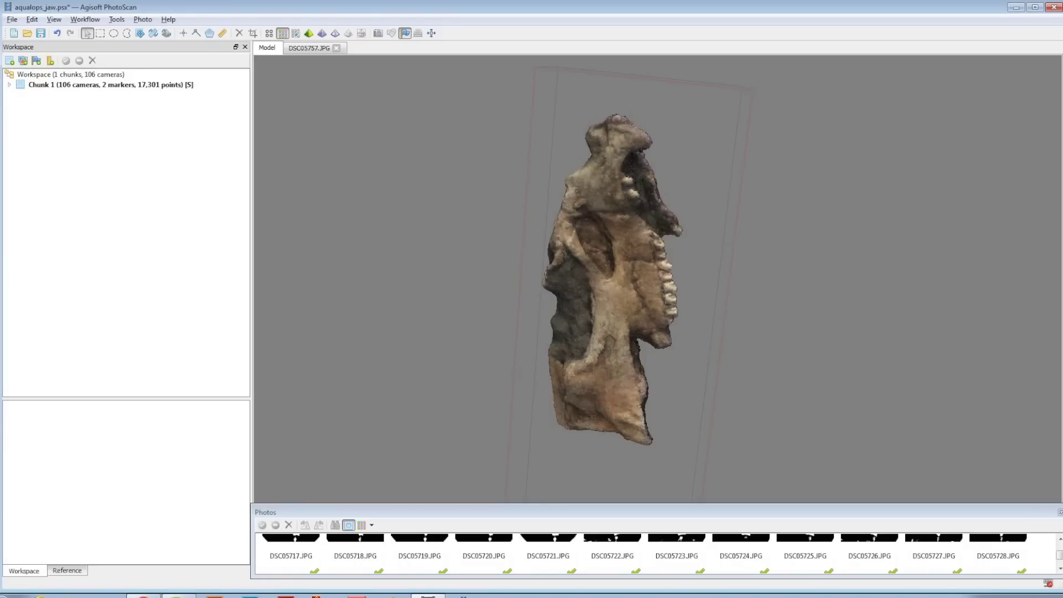
Step: View the jaw mesh in Shaded, Textured and Solid modes, rotating it to both sides
{"action": "left_click", "coordinate": [296, 34]}
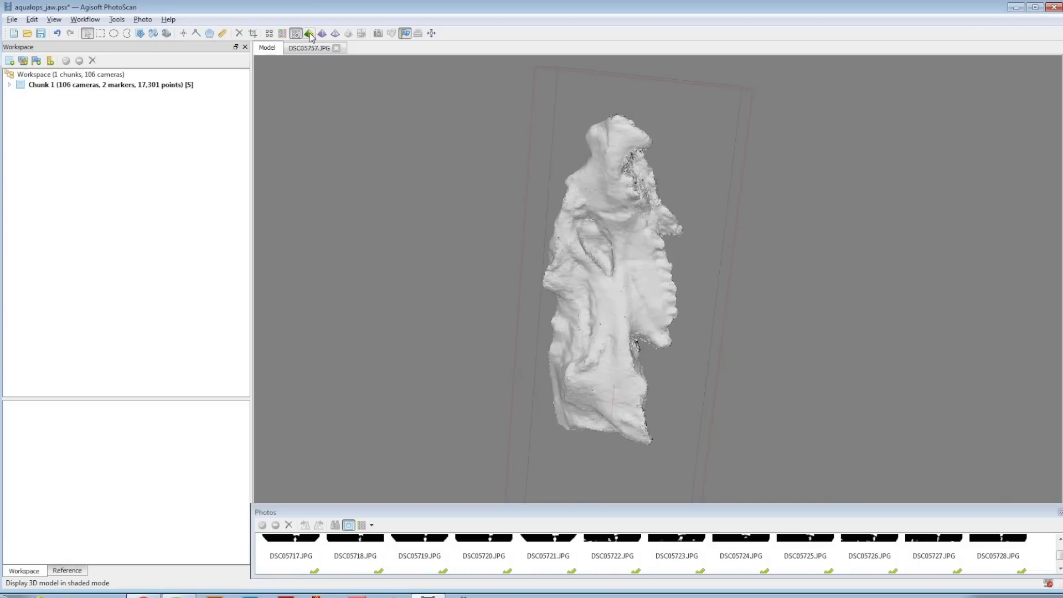
{"action": "left_click", "coordinate": [309, 34]}
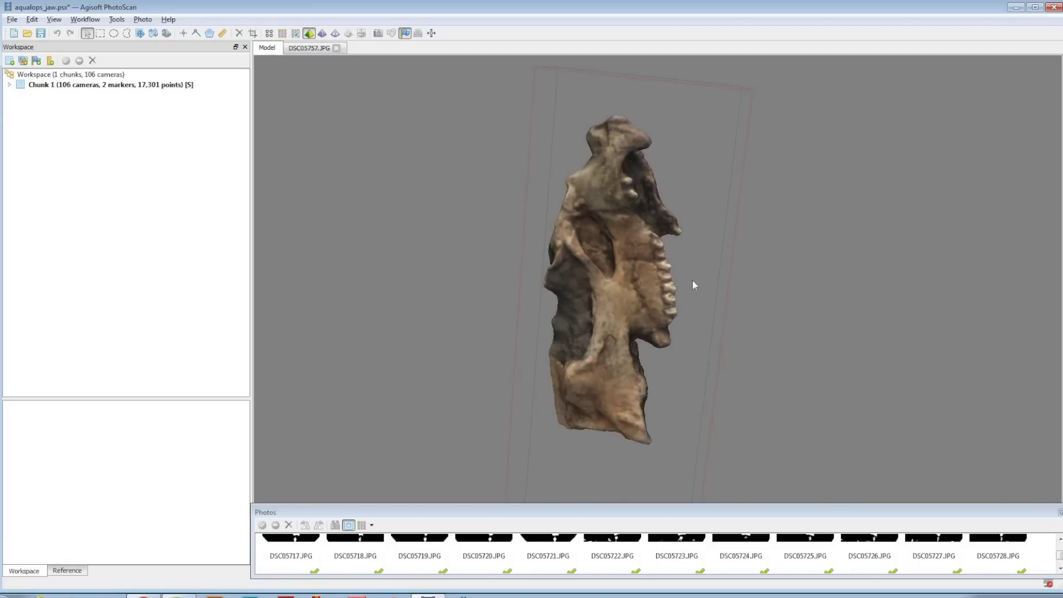
{"action": "left_click_drag", "start_coordinate": [665, 293], "coordinate": [587, 293]}
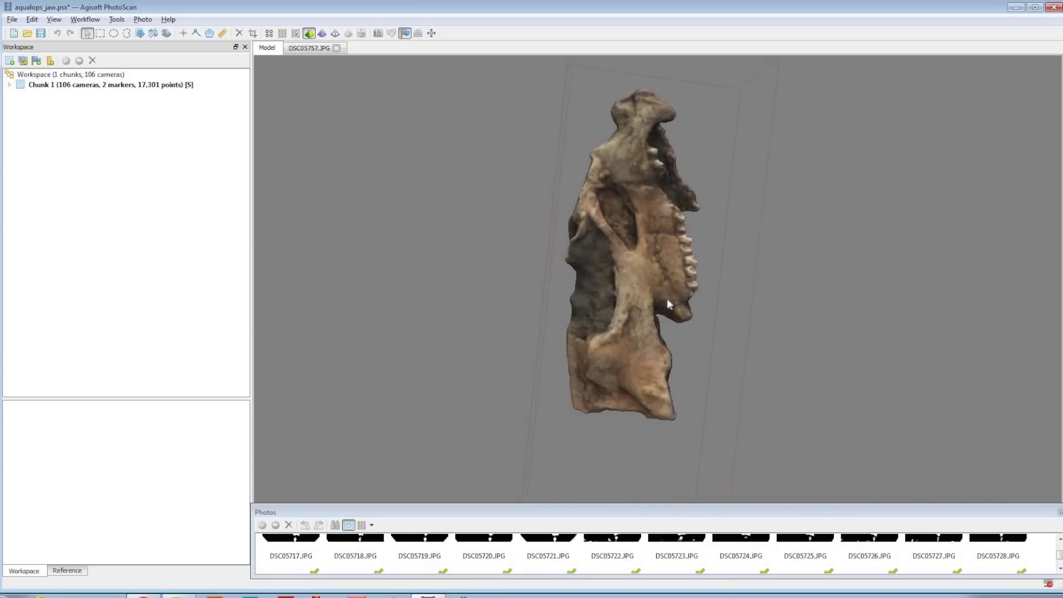
{"action": "left_click_drag", "start_coordinate": [667, 304], "coordinate": [491, 238]}
{"action": "left_click", "coordinate": [322, 33]}
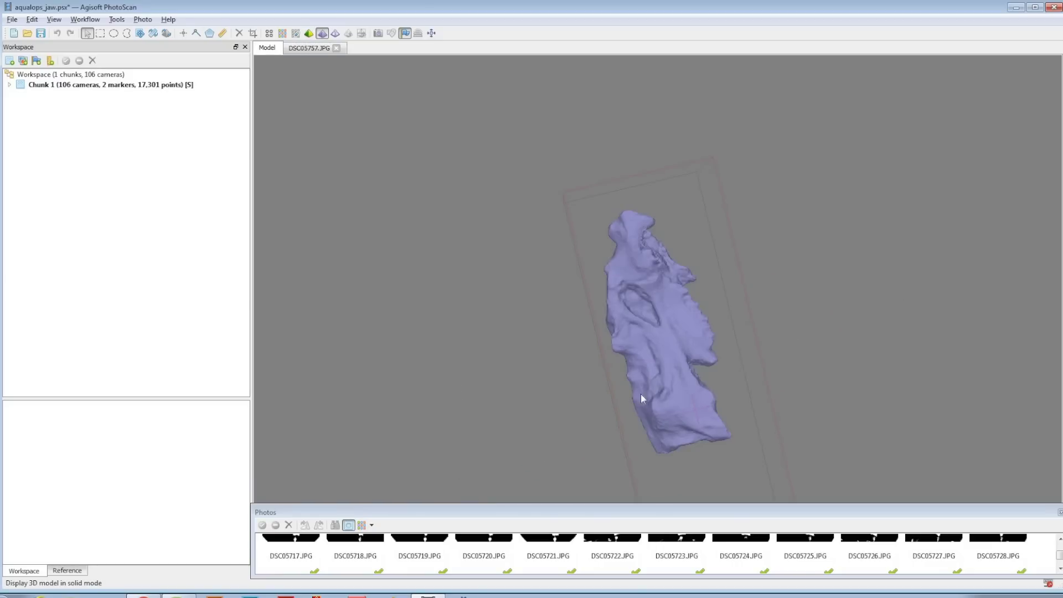
Step: Zoom into the solid mesh, compare it with the dense cloud, then show the textured model
{"action": "left_click_drag", "start_coordinate": [586, 410], "coordinate": [583, 255]}
{"action": "scroll", "coordinate": [627, 259], "scroll_direction": "up", "scroll_amount": 5}
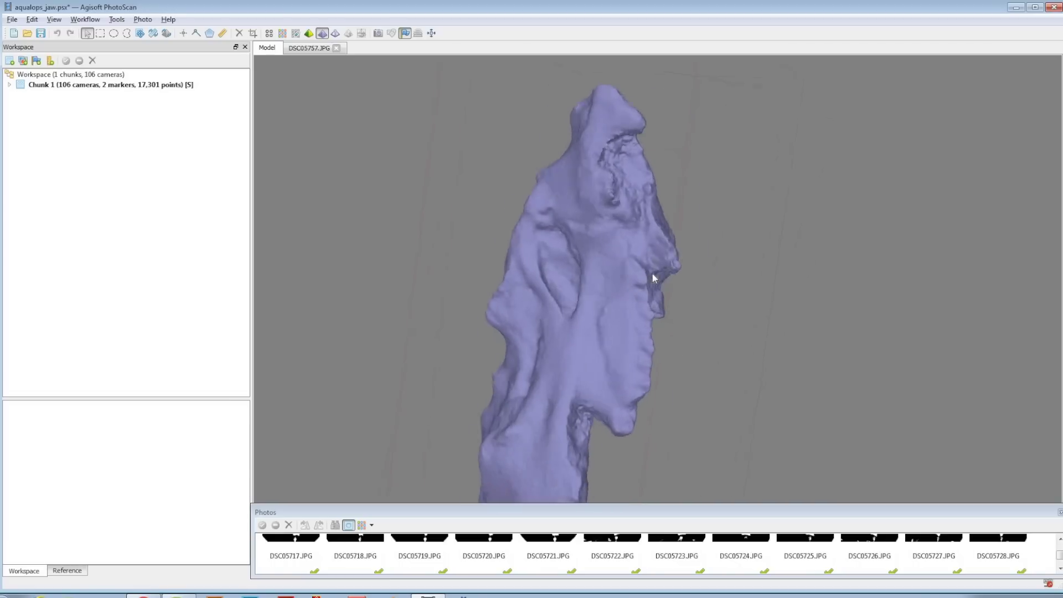
{"action": "left_click_drag", "start_coordinate": [652, 272], "coordinate": [505, 407]}
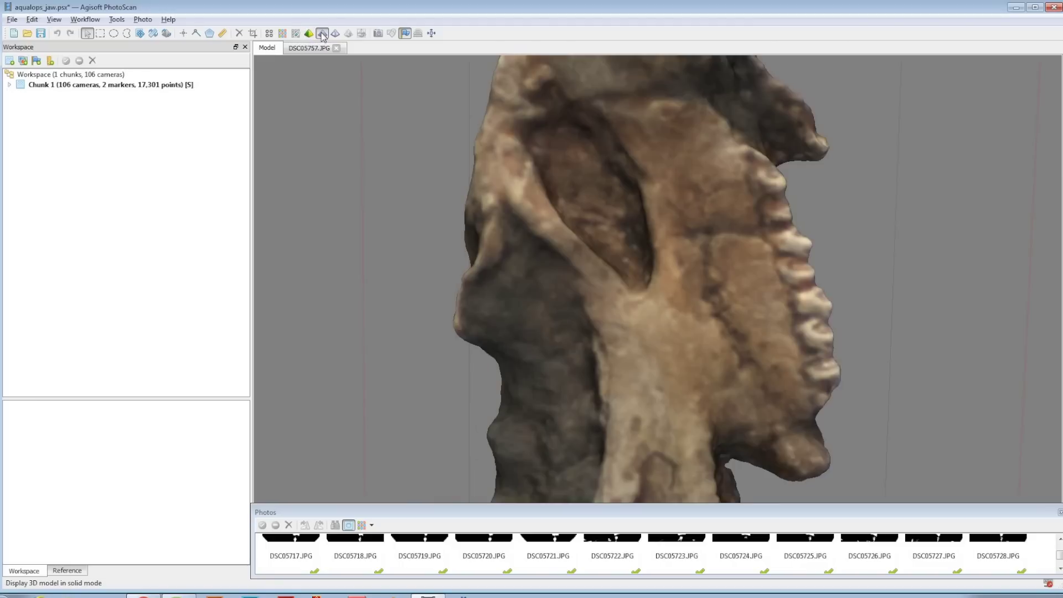
{"action": "left_click", "coordinate": [322, 33]}
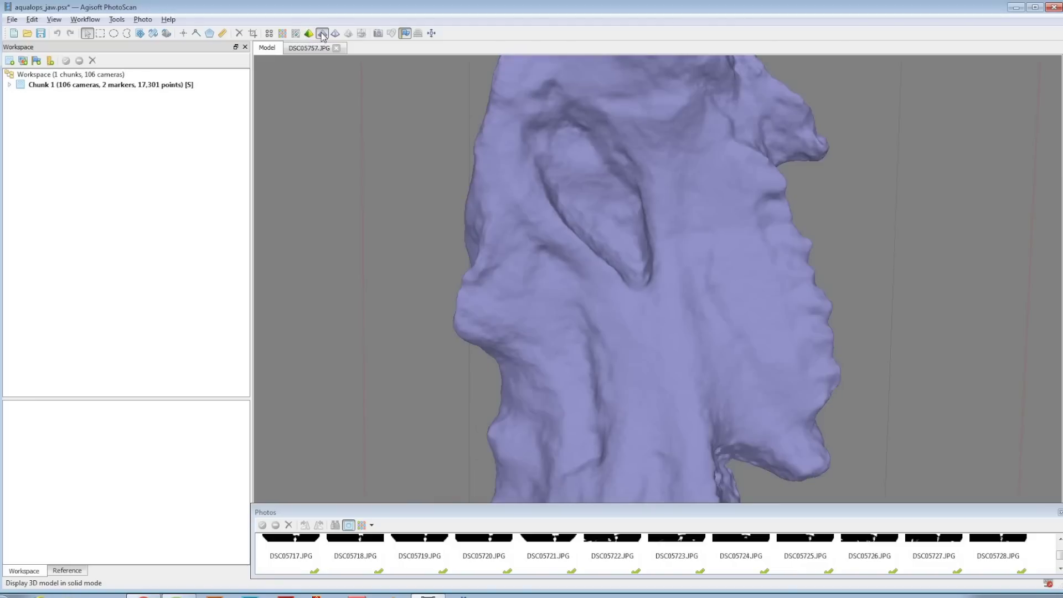
{"action": "left_click", "coordinate": [282, 35]}
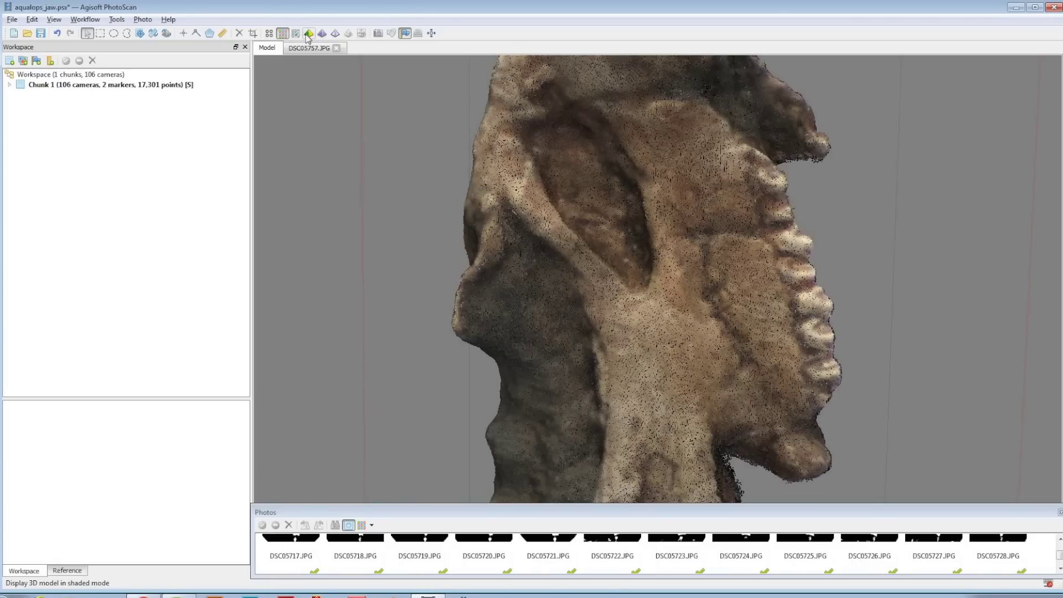
{"action": "left_click", "coordinate": [308, 35]}
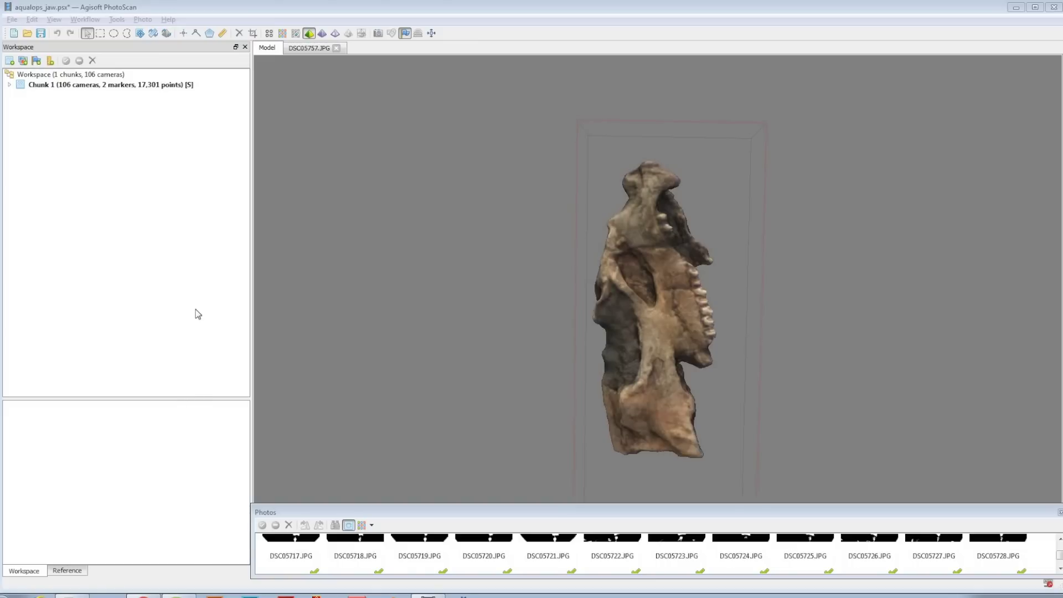
Step: Build a 4096 x 1 Generic texture with Average blending, colour correction and hole filling
{"action": "left_click", "coordinate": [88, 20]}
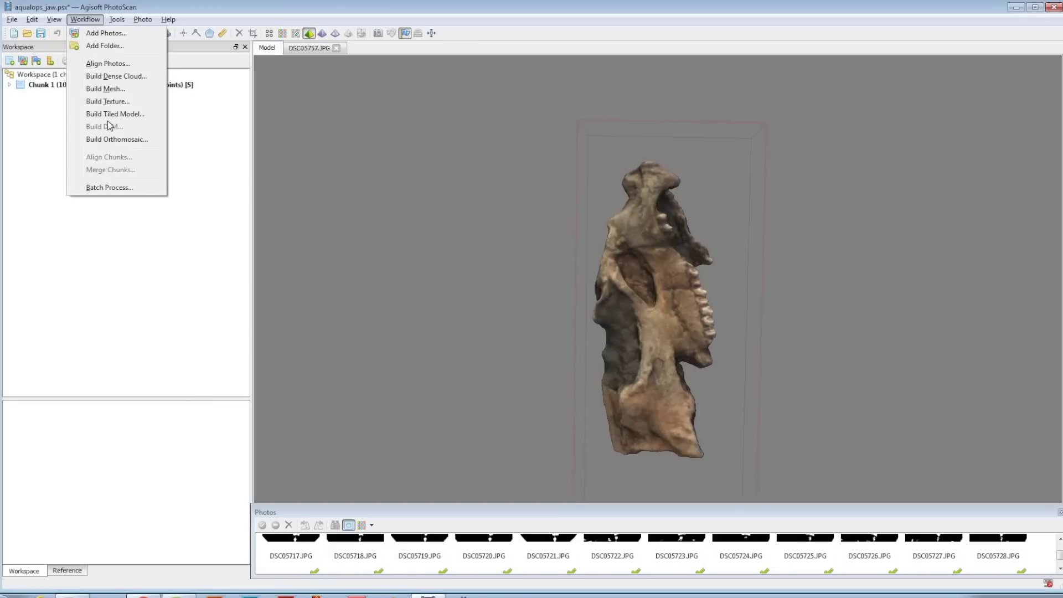
{"action": "left_click", "coordinate": [145, 105]}
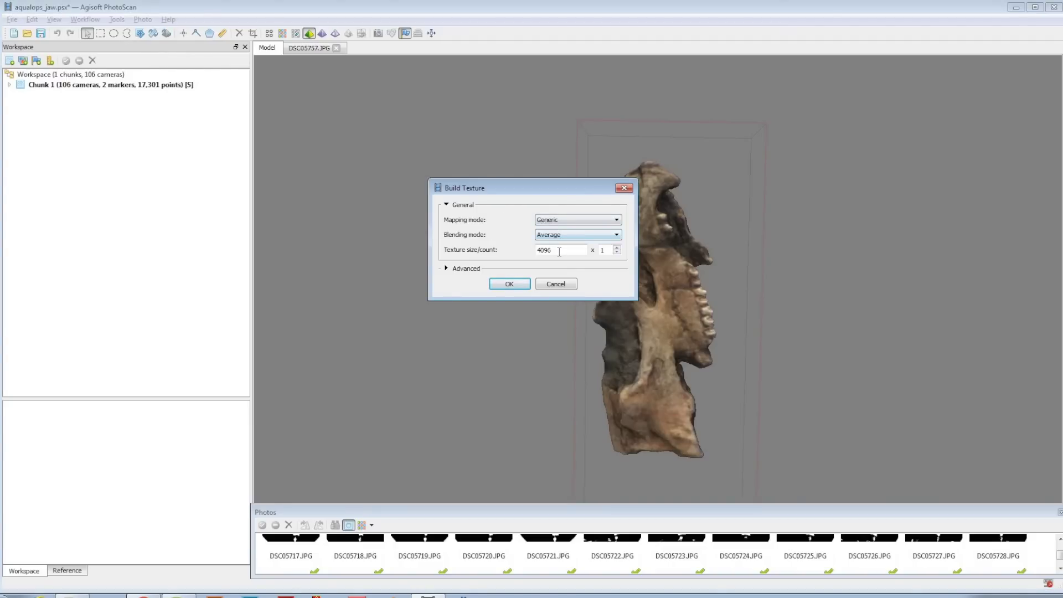
{"action": "left_click", "coordinate": [465, 269]}
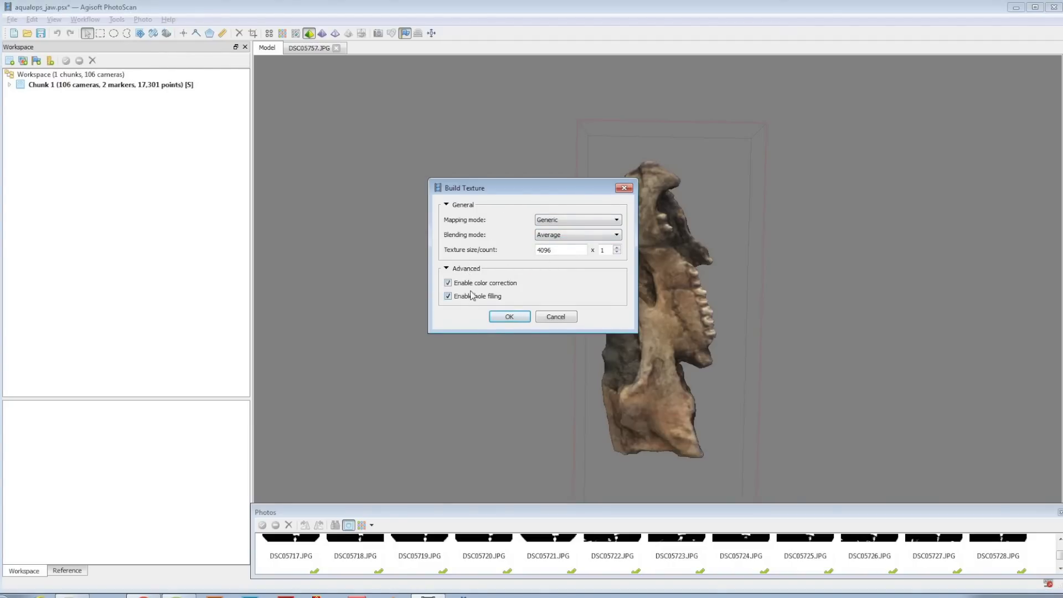
{"action": "left_click", "coordinate": [508, 318]}
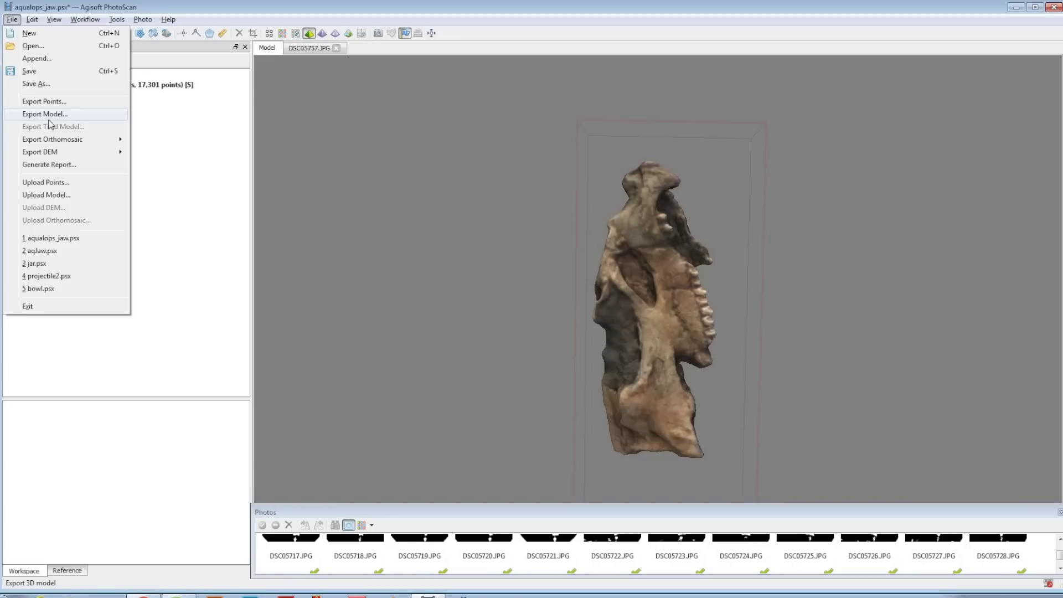
Step: Dismiss the Generate Report dialog without saving a report
{"action": "left_click", "coordinate": [65, 165]}
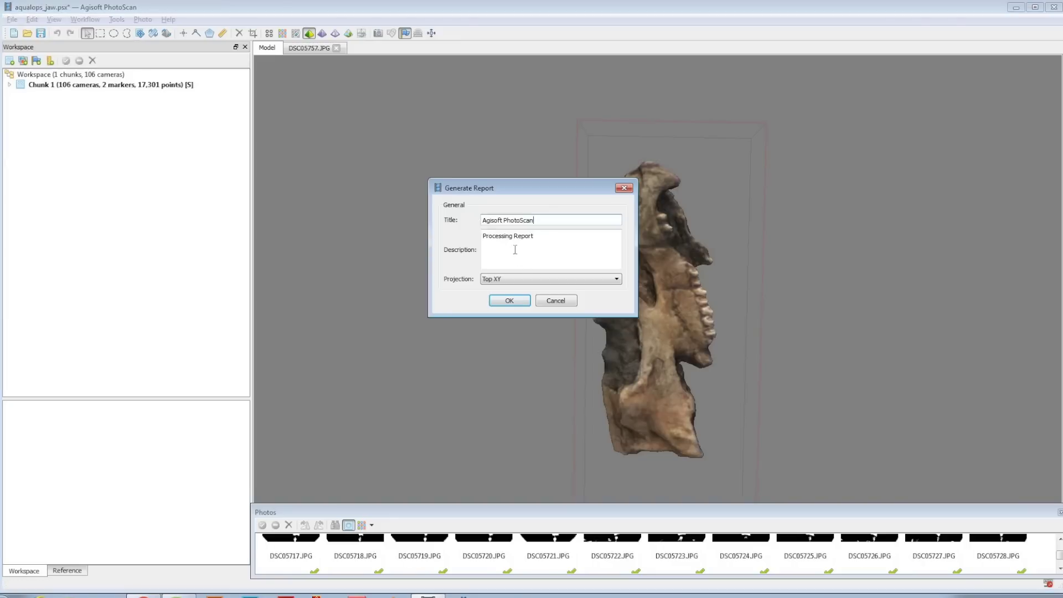
{"action": "left_click", "coordinate": [519, 305]}
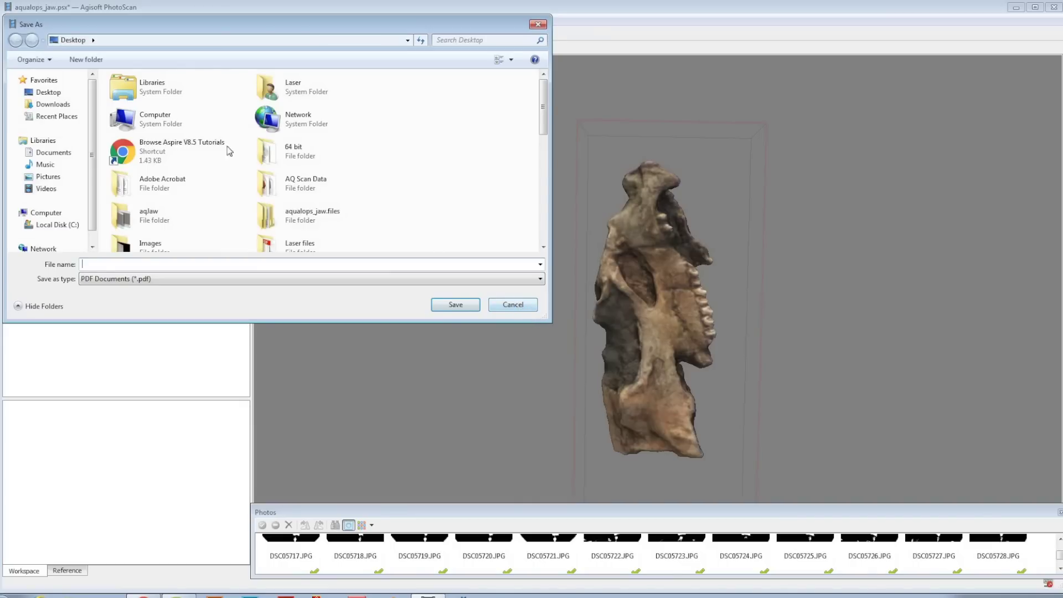
{"action": "left_click", "coordinate": [525, 305]}
Step: Start a model export named 'aq' in the aqJaw folder
{"action": "left_click", "coordinate": [13, 20]}
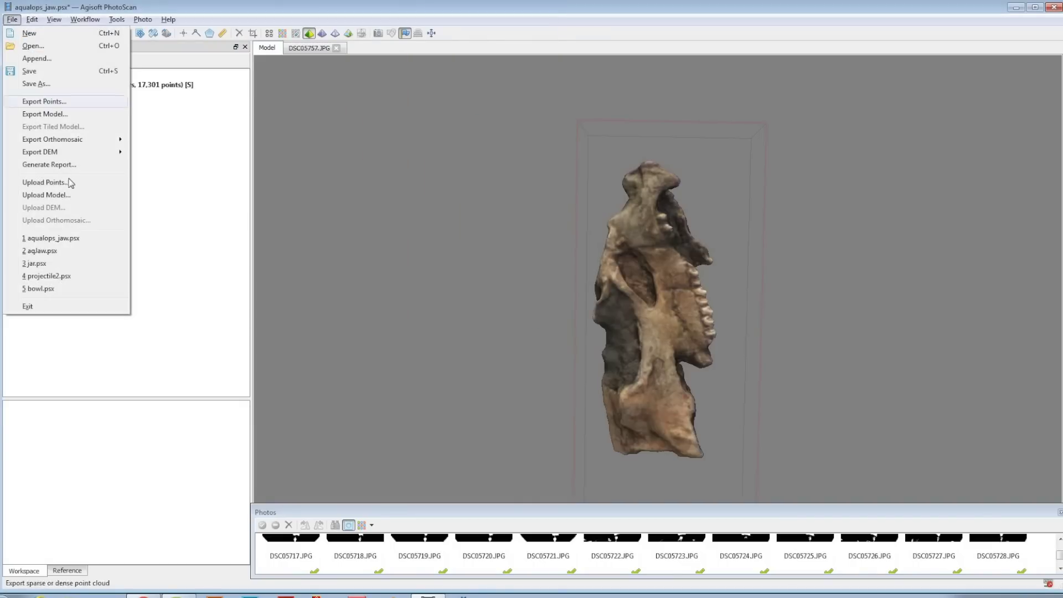
{"action": "left_click", "coordinate": [55, 114]}
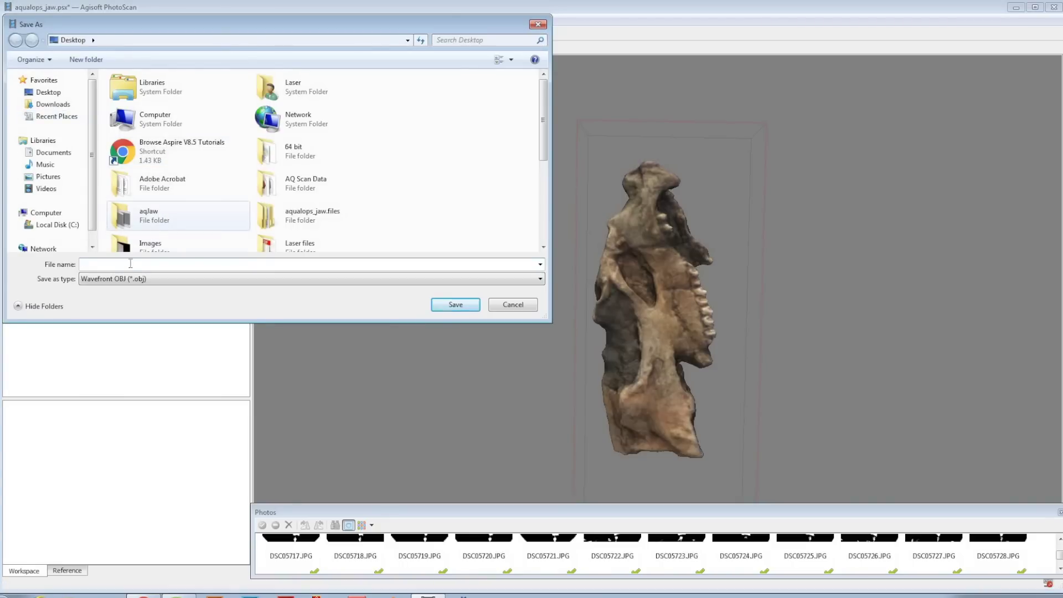
{"action": "double_click", "coordinate": [148, 214]}
{"action": "left_click", "coordinate": [125, 266]}
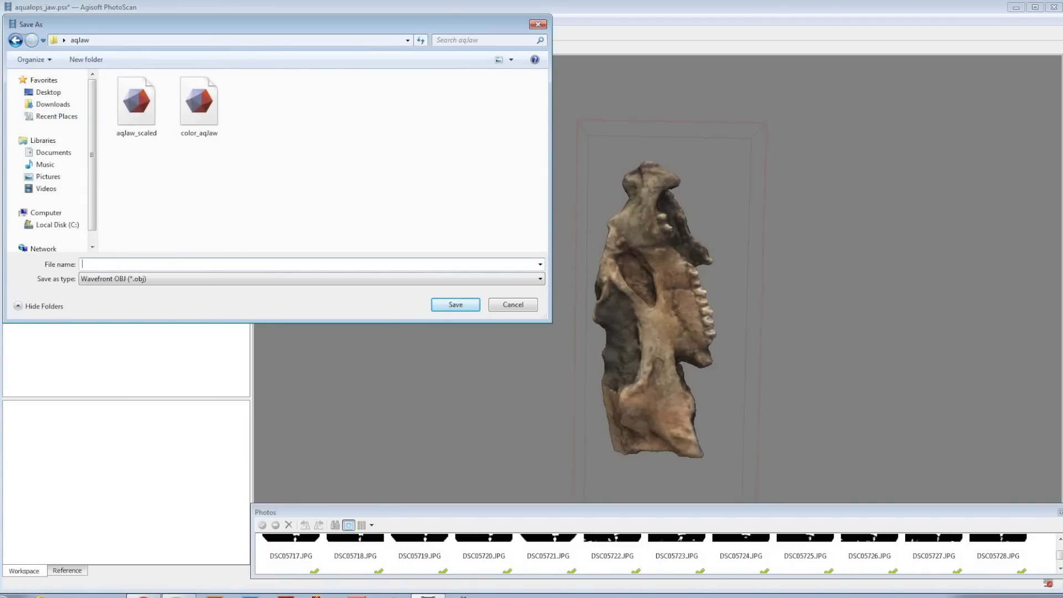
{"action": "type", "text": "aq"}
{"action": "key", "text": "Return"}
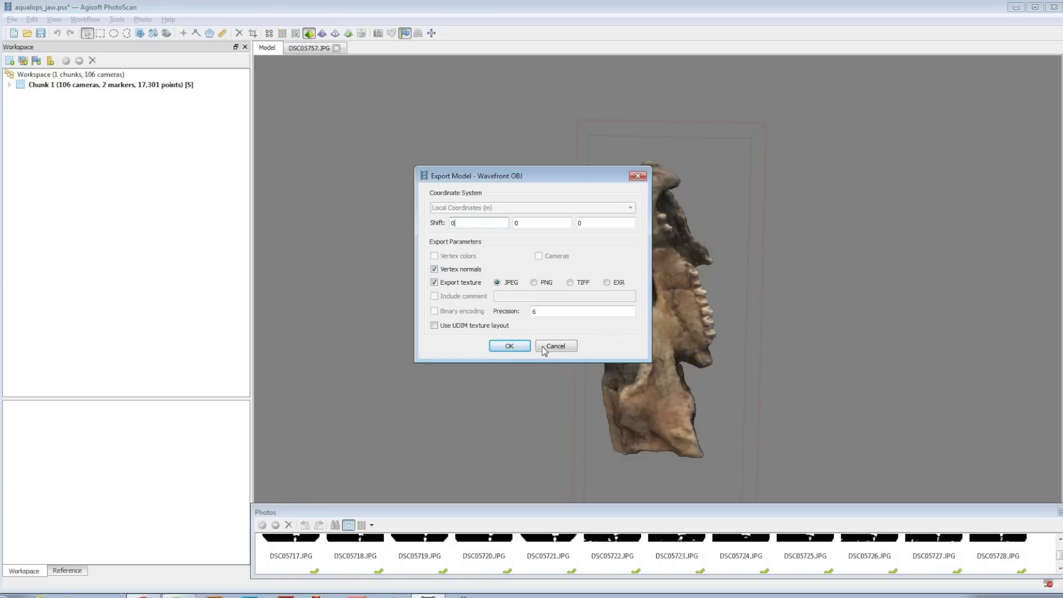
Step: Save the OBJ export with Vertex normals and a JPEG texture enabled
{"action": "left_click", "coordinate": [509, 346]}
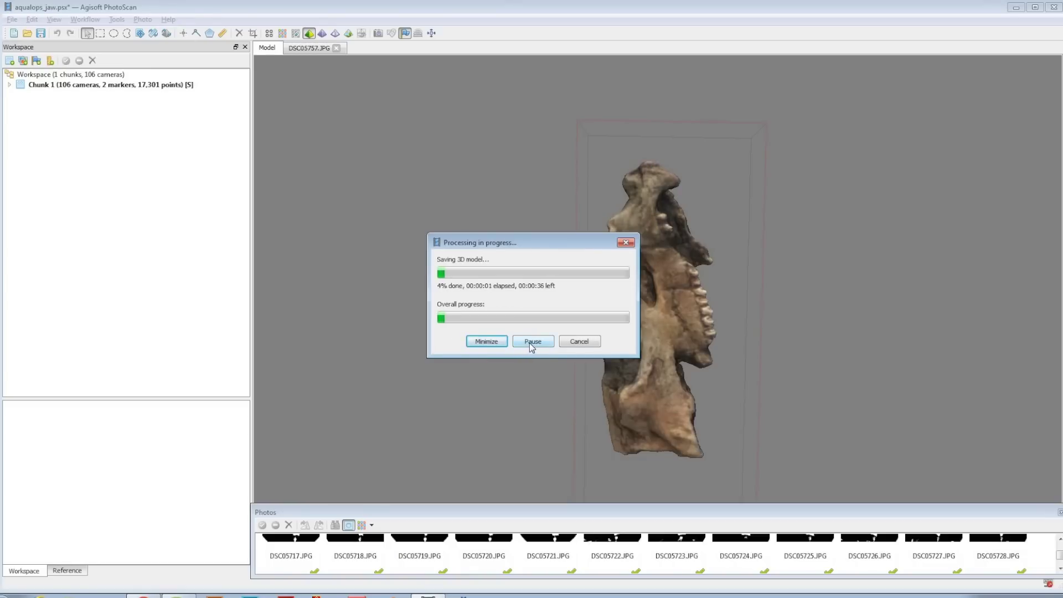